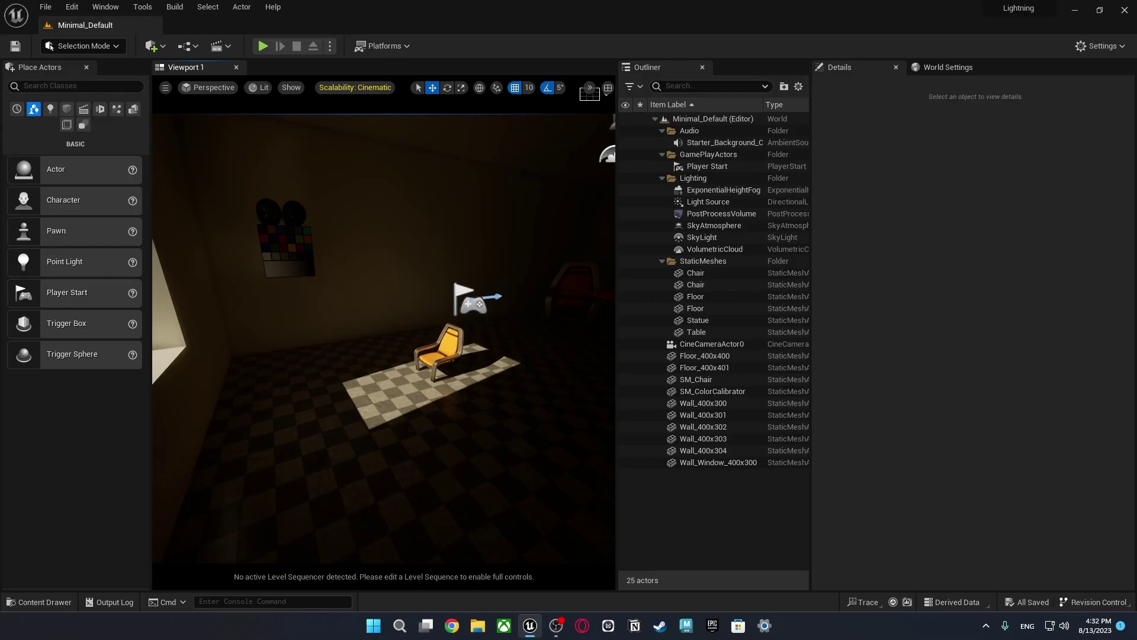
Inspect the existing room lighting from inside and outside the window, and check the Maps folder
key("s")
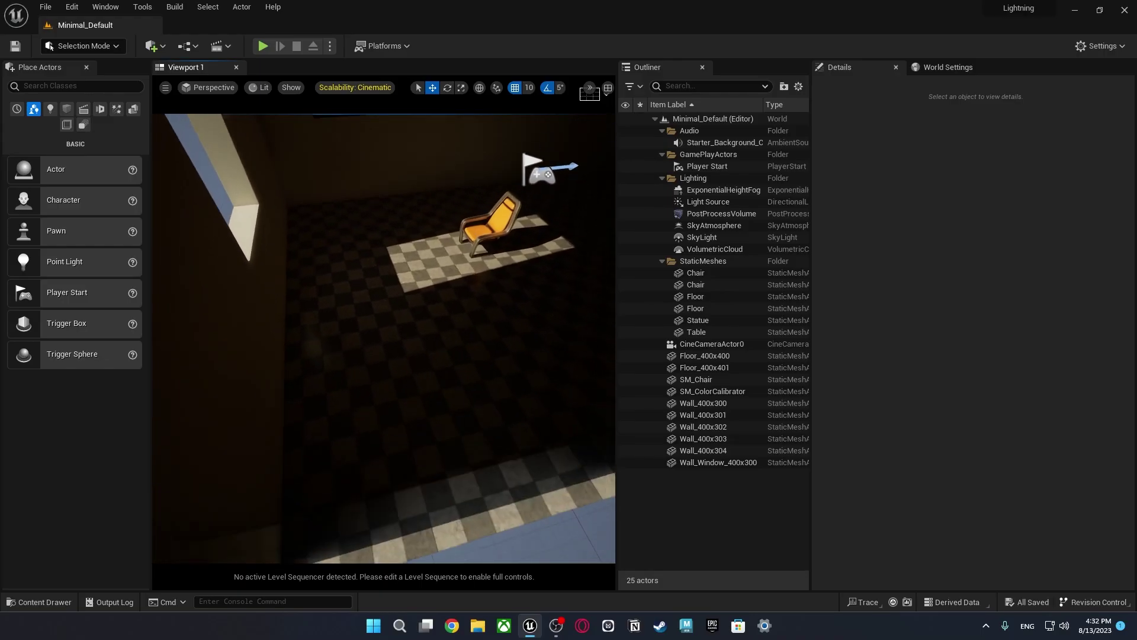
key("a")
key("w")
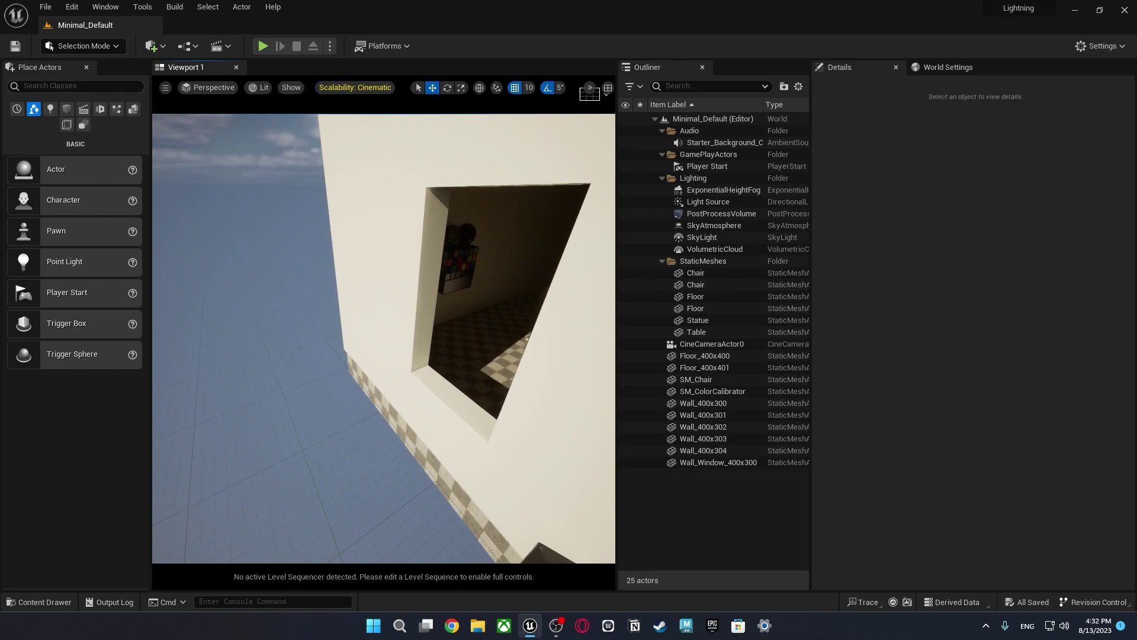
left_click(39, 602)
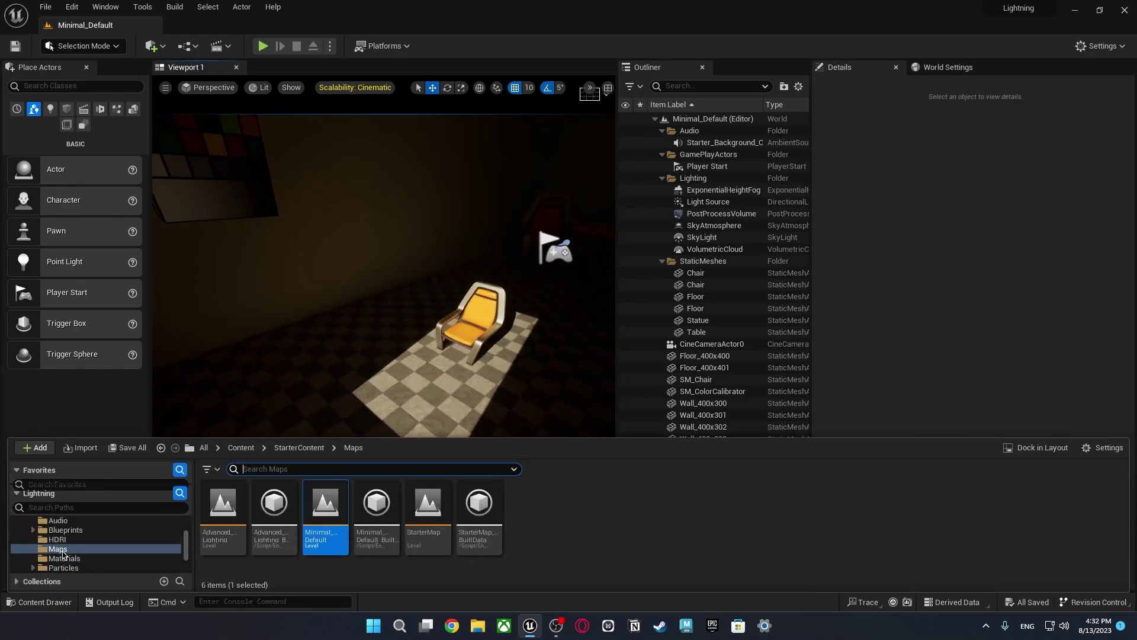
left_click(39, 601)
key("s")
right_click_drag(384, 339, 384, 361)
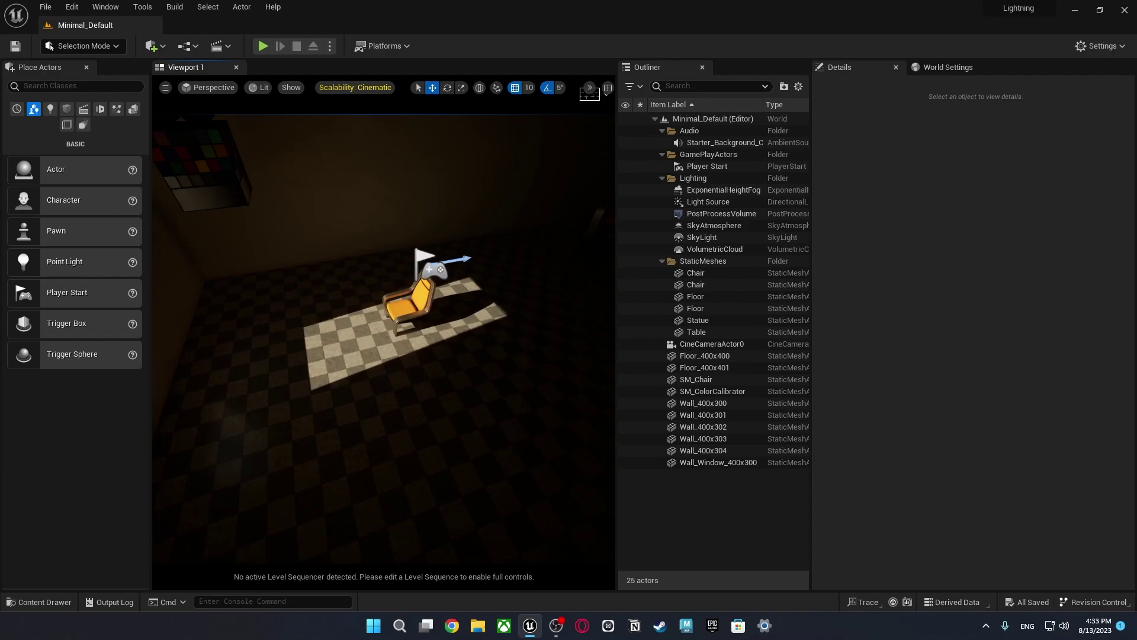
Delete ExponentialHeightFog, Light Source, PostProcessVolume, SkyAtmosphere, SkyLight and VolumetricCloud from the Lighting folder
left_click(743, 192)
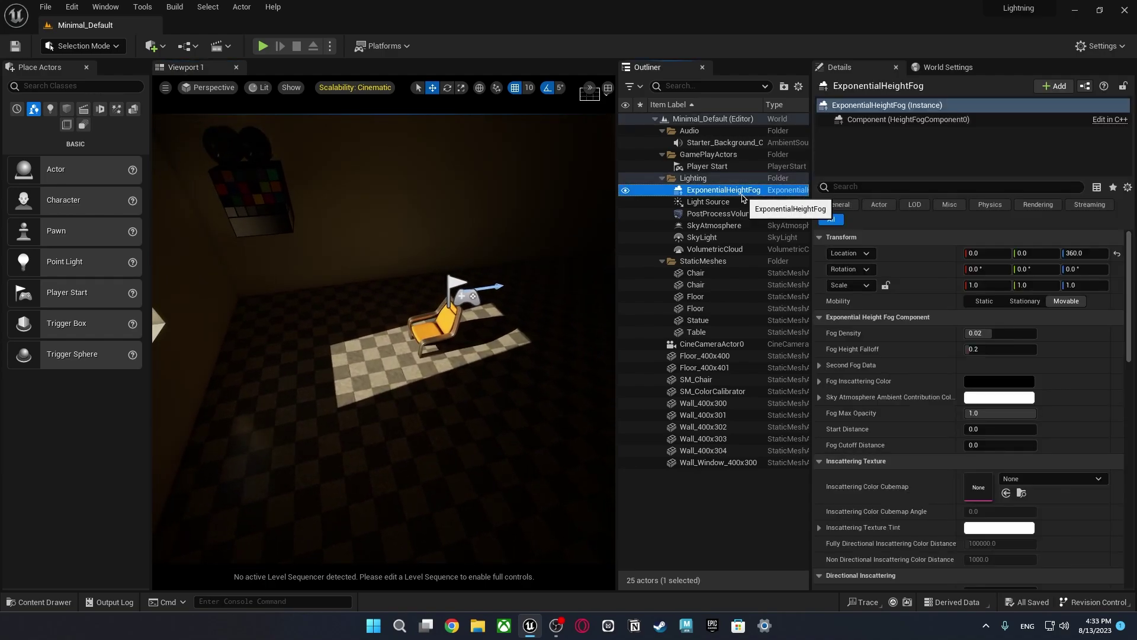
key("Delete")
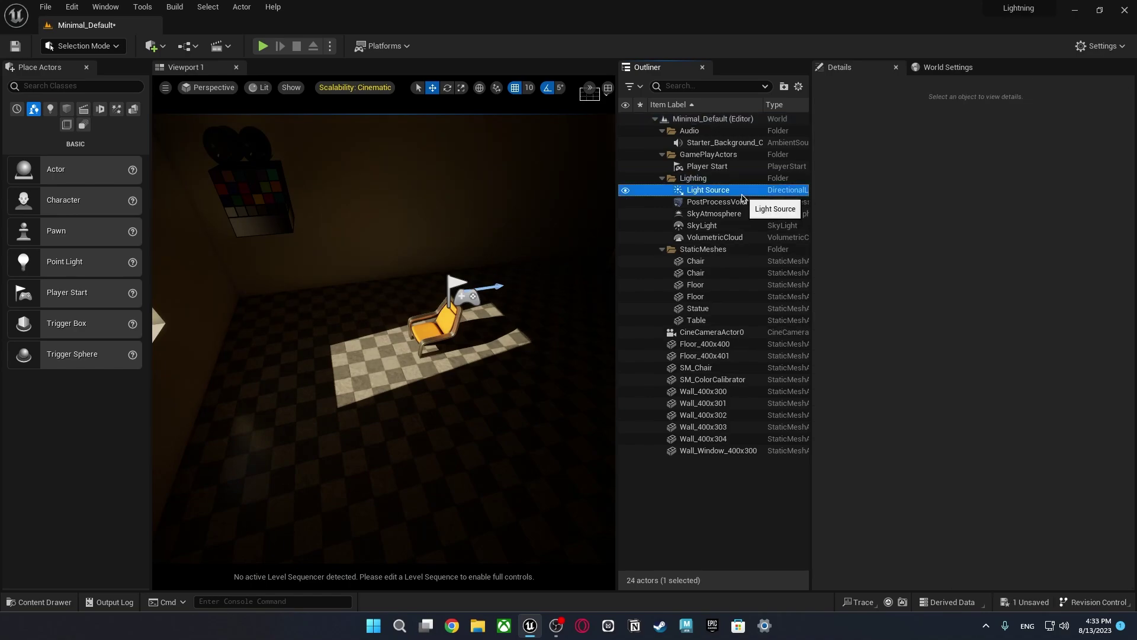
left_click(743, 193)
key("Delete")
left_click(743, 193)
key("Delete")
left_click(743, 195)
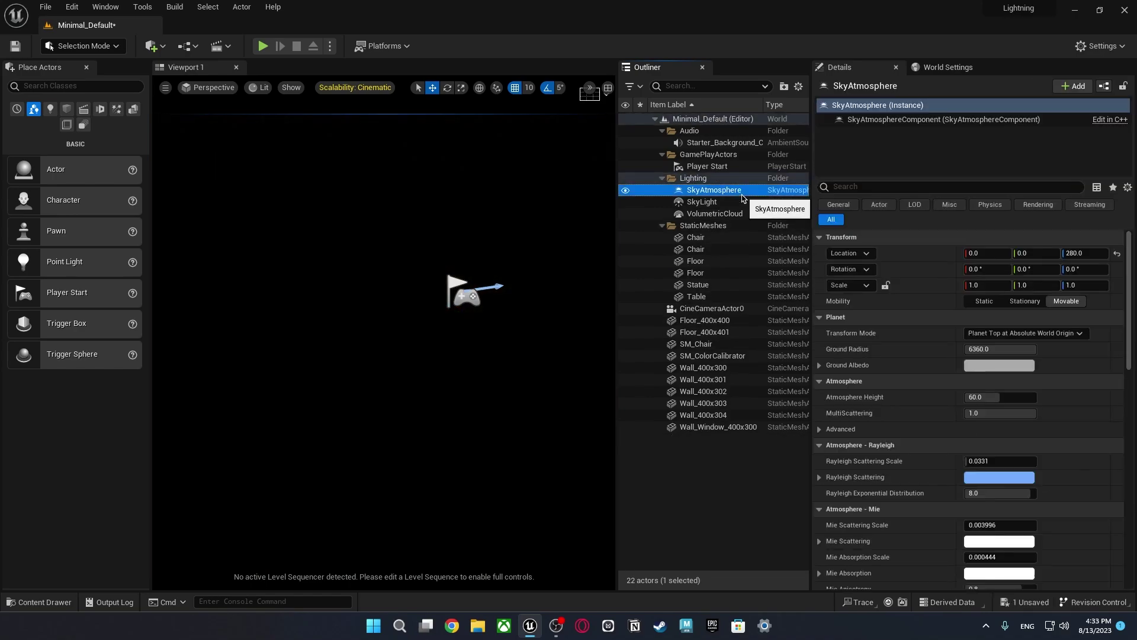
key("Delete")
left_click(742, 195)
key("Delete")
left_click(743, 194)
key("Delete")
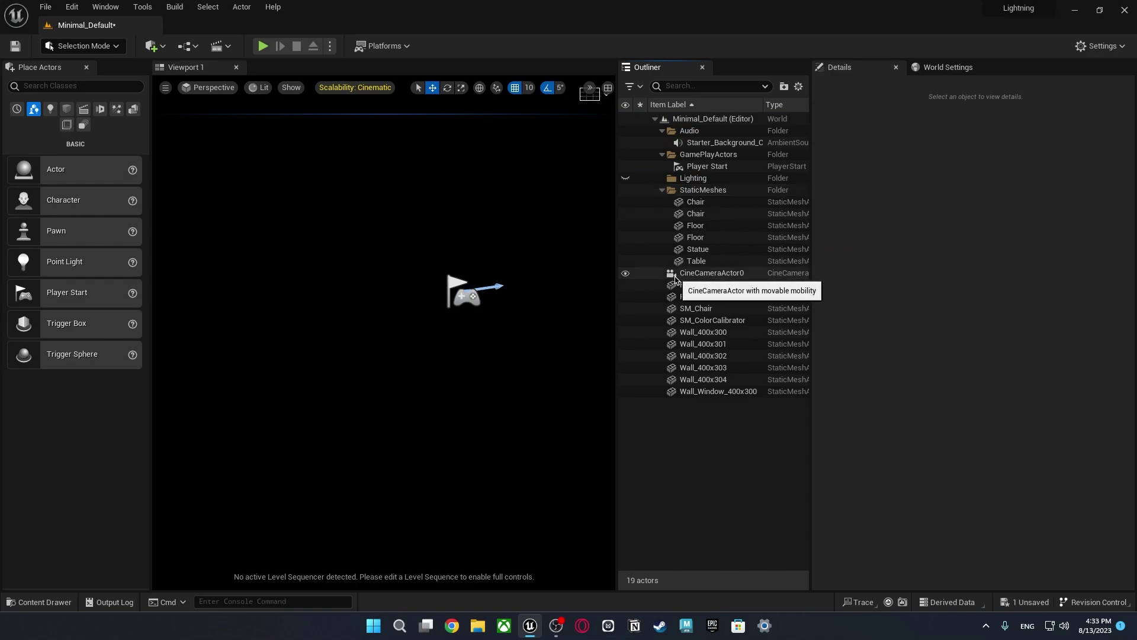
Open the Env. Light Mixer and create a sky light, atmospheric light, sky atmosphere, volumetric cloud and height fog
left_click(106, 8)
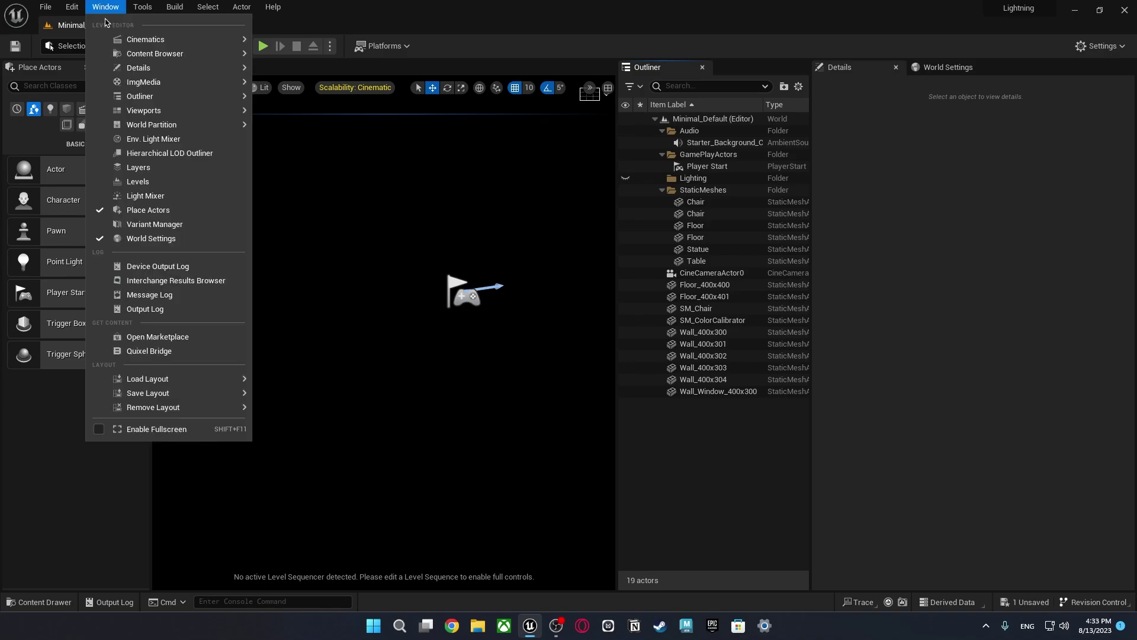
left_click(147, 140)
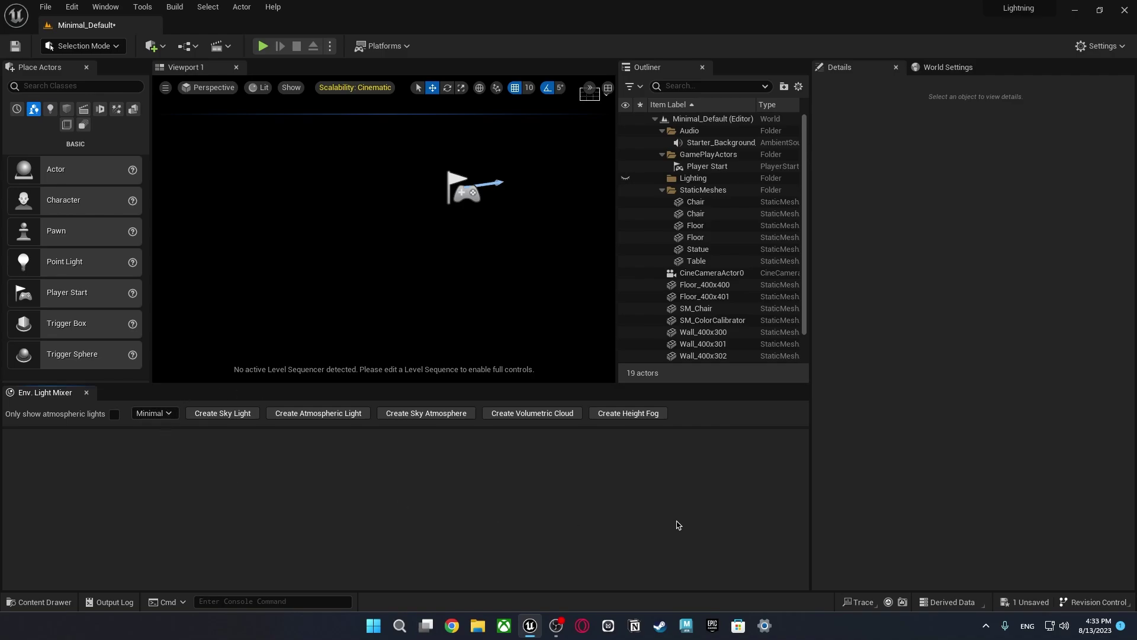
left_click(222, 414)
left_click(248, 416)
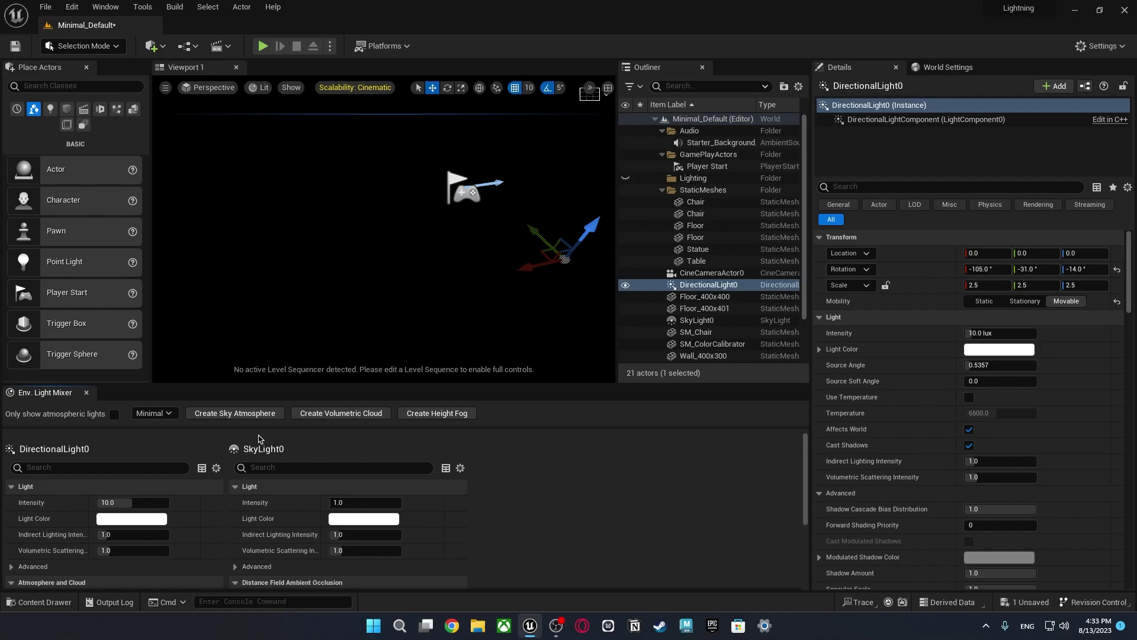
left_click(247, 415)
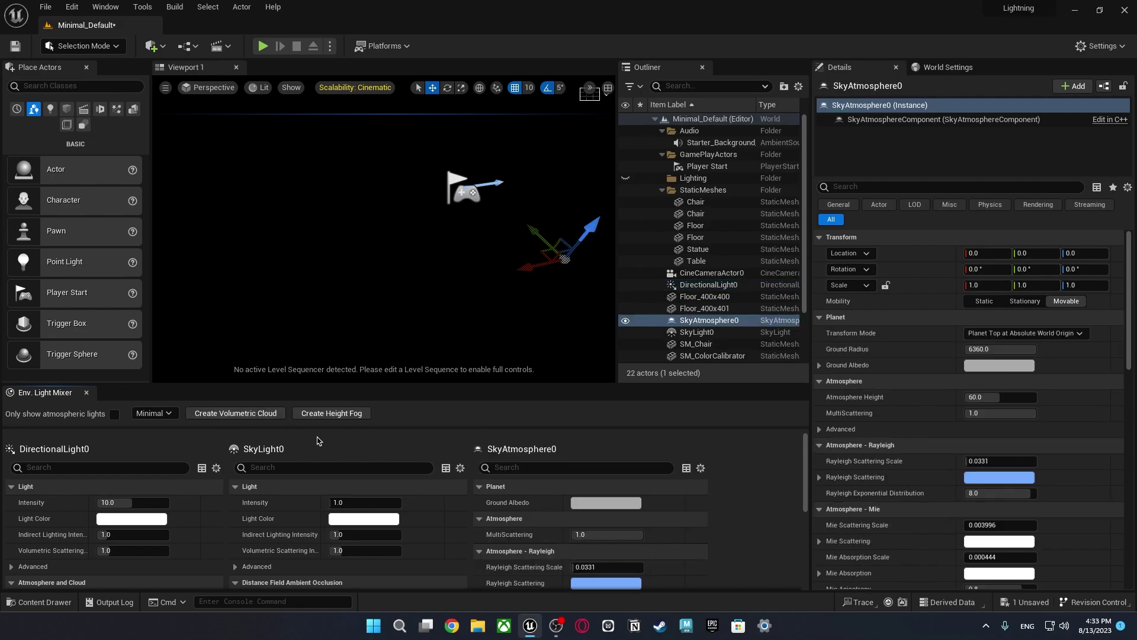
left_click(262, 417)
left_click(225, 413)
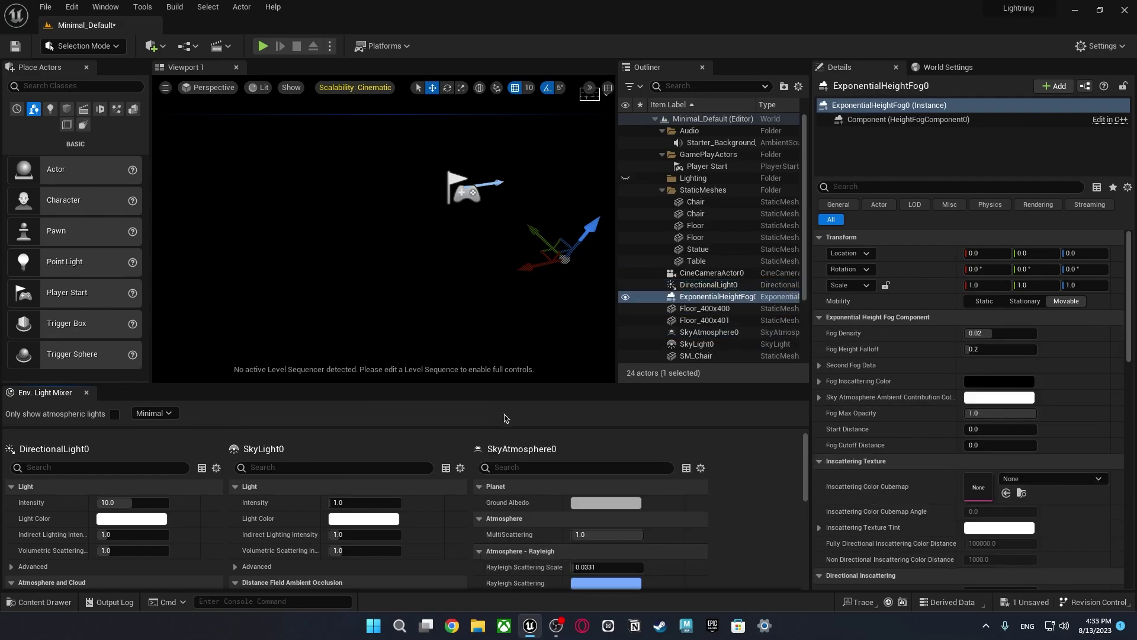
Shrink the Env. Light Mixer panel to enlarge the viewport
left_click(45, 602)
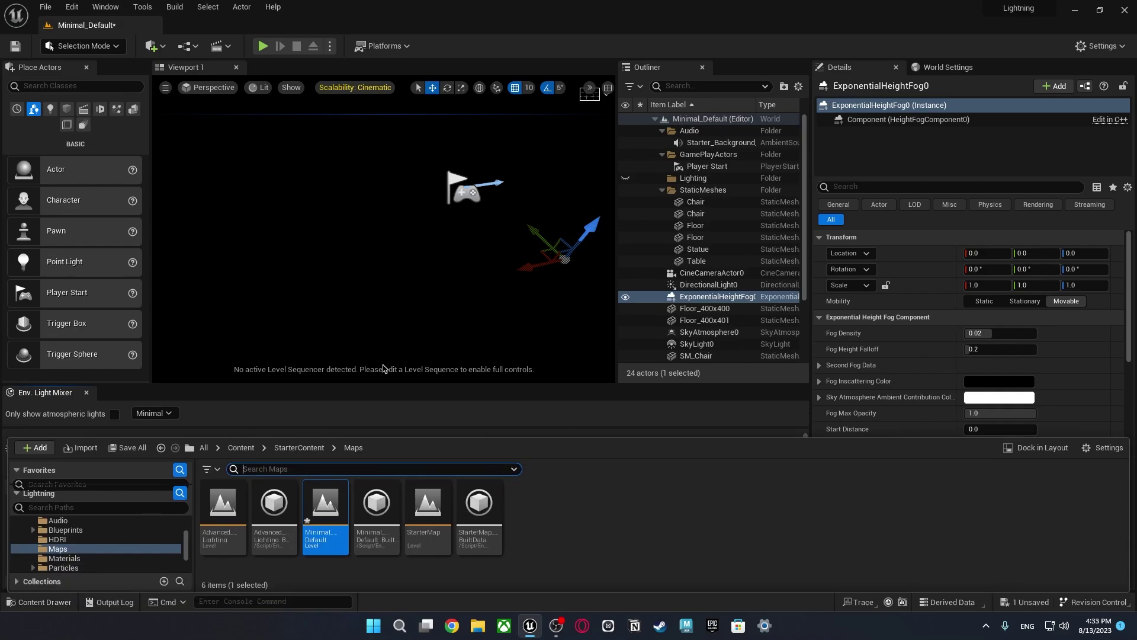
left_click_drag(314, 387, 324, 511)
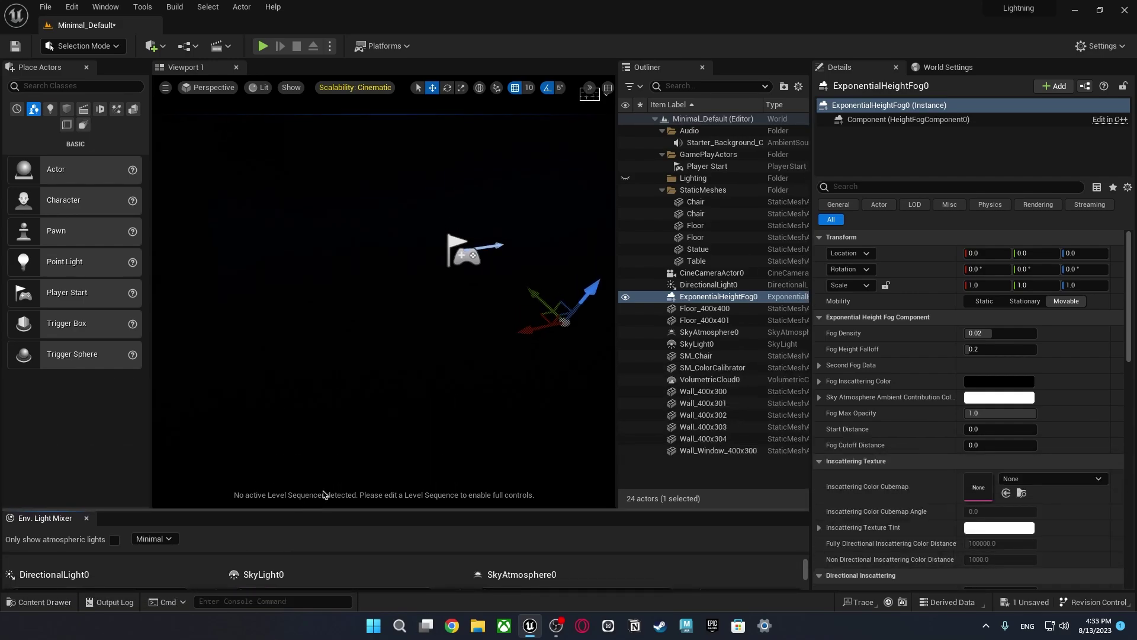
right_click_drag(439, 388, 261, 272)
Raise DirectionalLight0 to Z 90 and move it in the positive X direction beyond 190
left_click(711, 273)
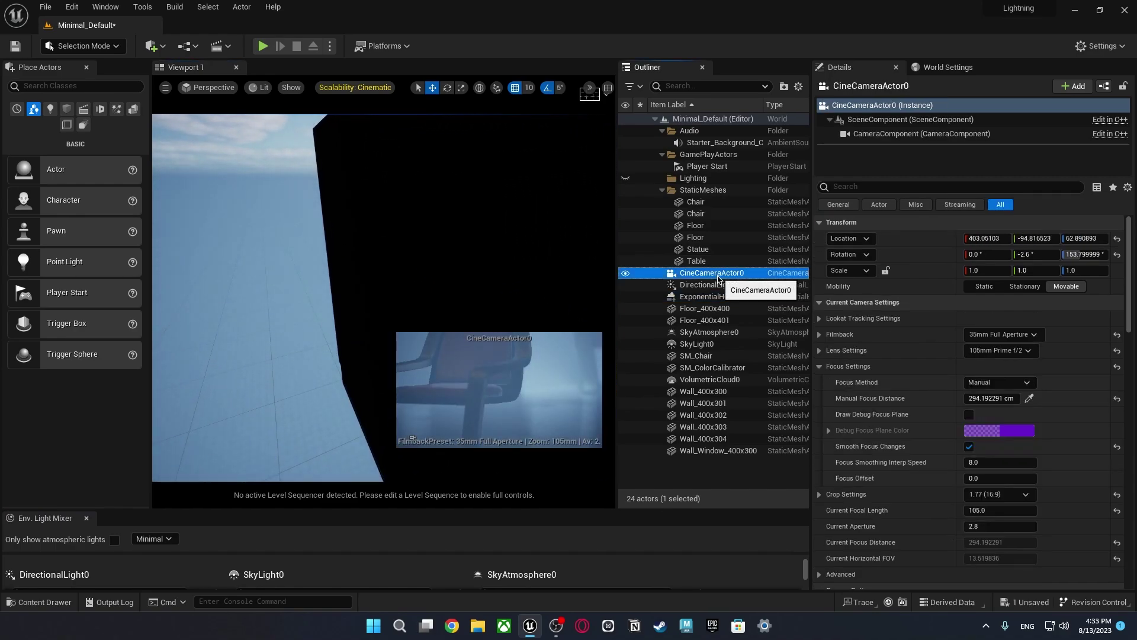
left_click(712, 287)
double_click(712, 287)
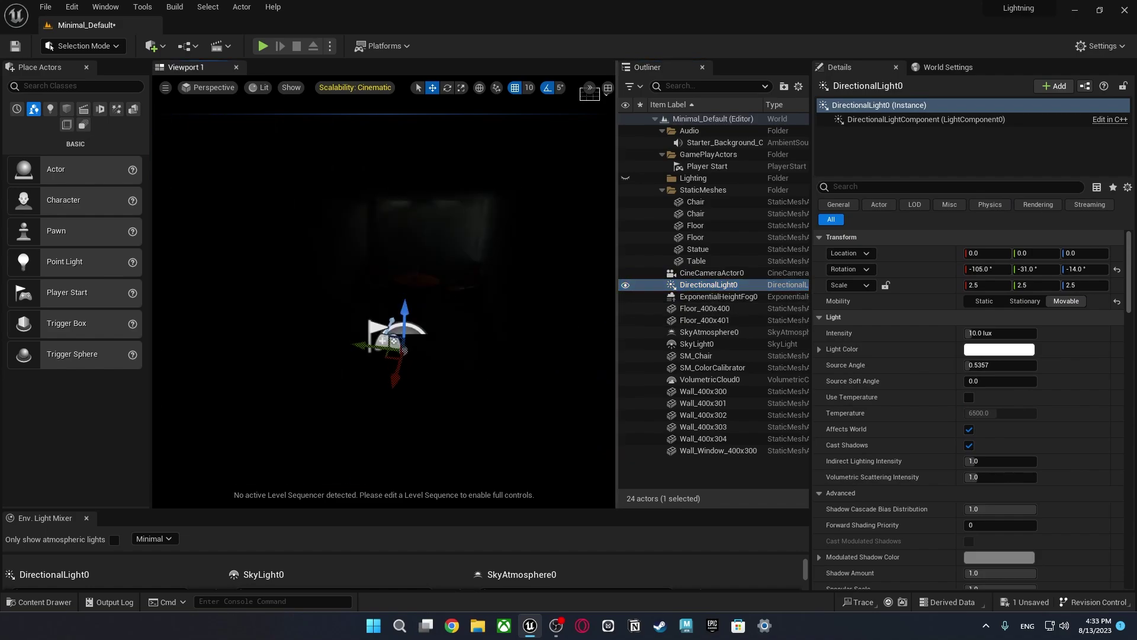
mouse_move(420, 353)
right_mouse_down()
mouse_move(432, 354)
mouse_move(391, 361)
mouse_move(421, 353)
right_mouse_up()
left_click_drag(538, 343, 570, 258)
left_click_drag(534, 301, 239, 322)
right_click_drag(238, 322, 160, 299)
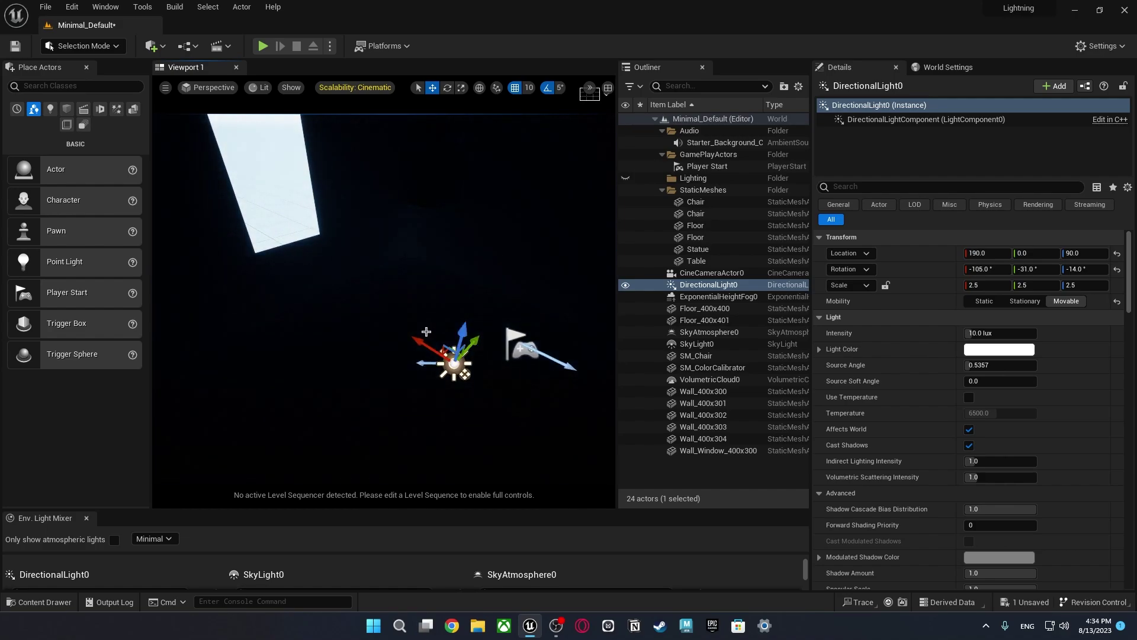
left_click_drag(425, 344, 170, 182)
right_click_drag(356, 284, 521, 314)
Move ExponentialHeightFog0 to X 750 and Z 110
left_click(698, 299)
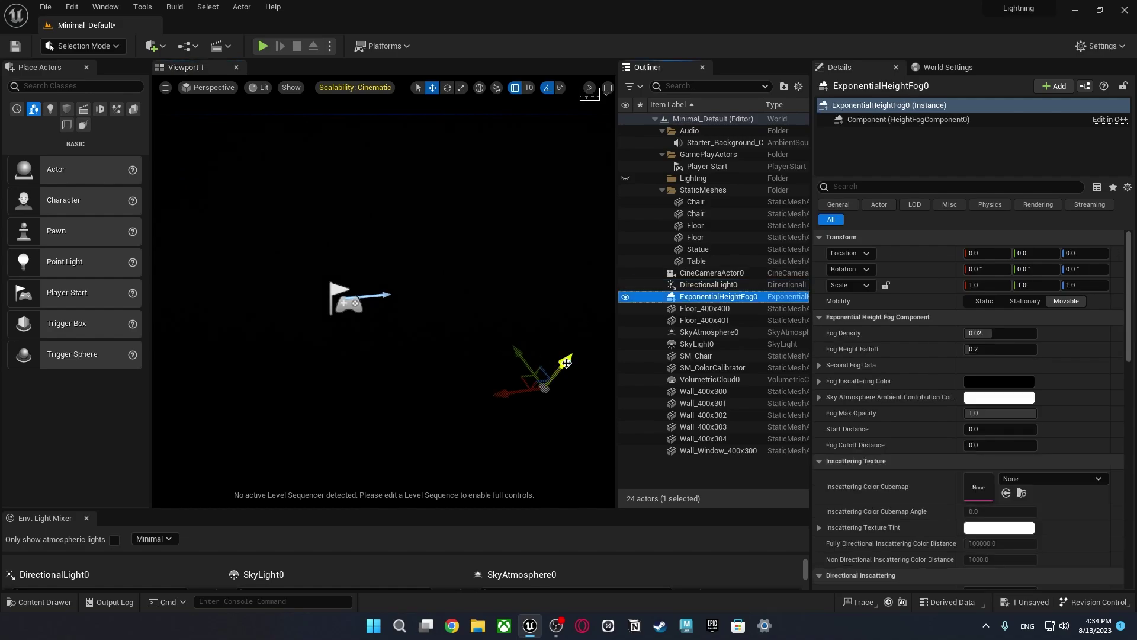
left_click_drag(566, 363, 603, 234)
left_click_drag(586, 297, 270, 329)
right_click_drag(270, 330, 177, 284)
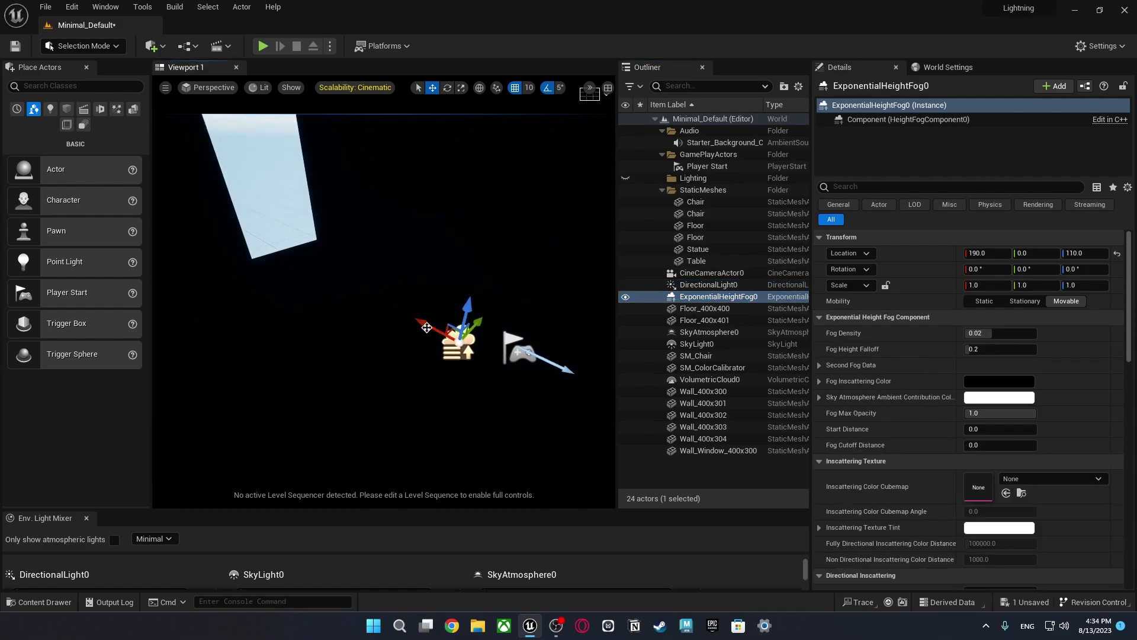
left_click_drag(447, 328, 180, 191)
right_click_drag(180, 191, 343, 195)
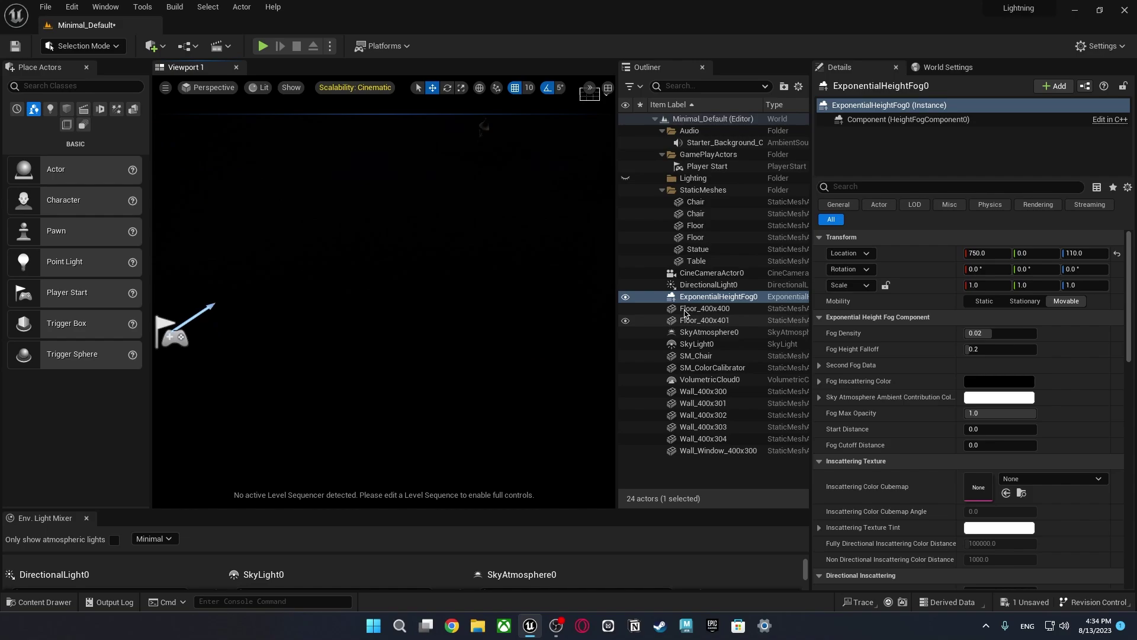
Raise SkyAtmosphere0 to Z 90 and move it in the positive X direction beyond 150
left_click(707, 336)
left_click_drag(399, 261, 392, 158)
left_click_drag(385, 239, 228, 365)
right_click_drag(228, 365, 172, 380)
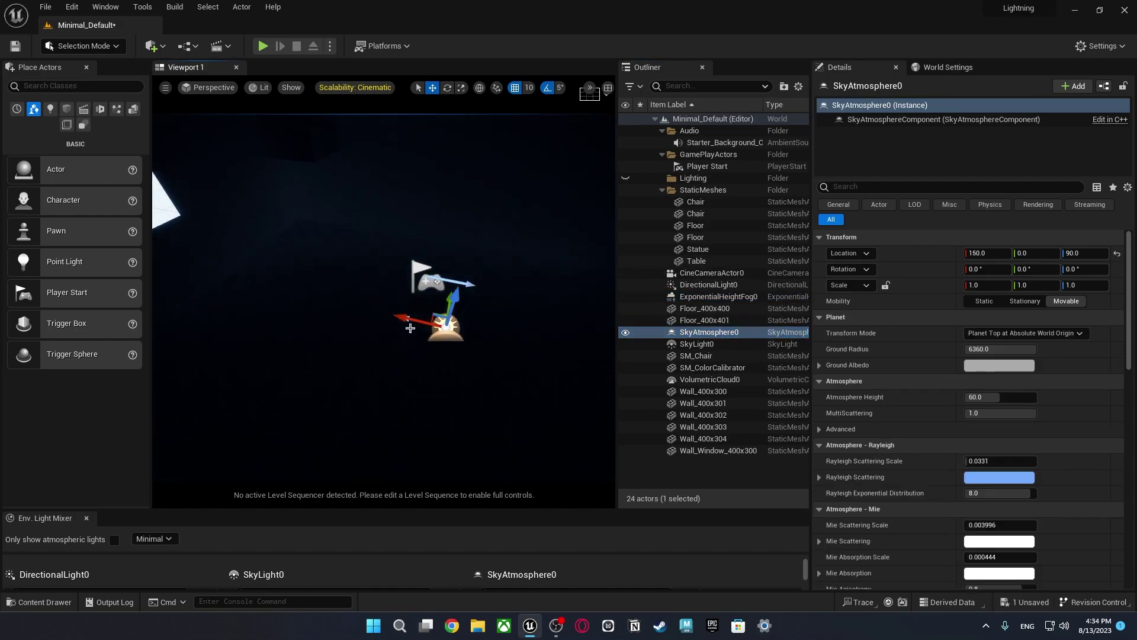
left_click_drag(402, 322, 160, 216)
mouse_move(345, 316)
right_mouse_down()
mouse_move(279, 266)
mouse_move(347, 332)
mouse_move(332, 335)
right_mouse_up()
Move SkyLight0 to X 130 and Z 140, and enable its Real Time Capture
left_click(698, 344)
double_click(711, 348)
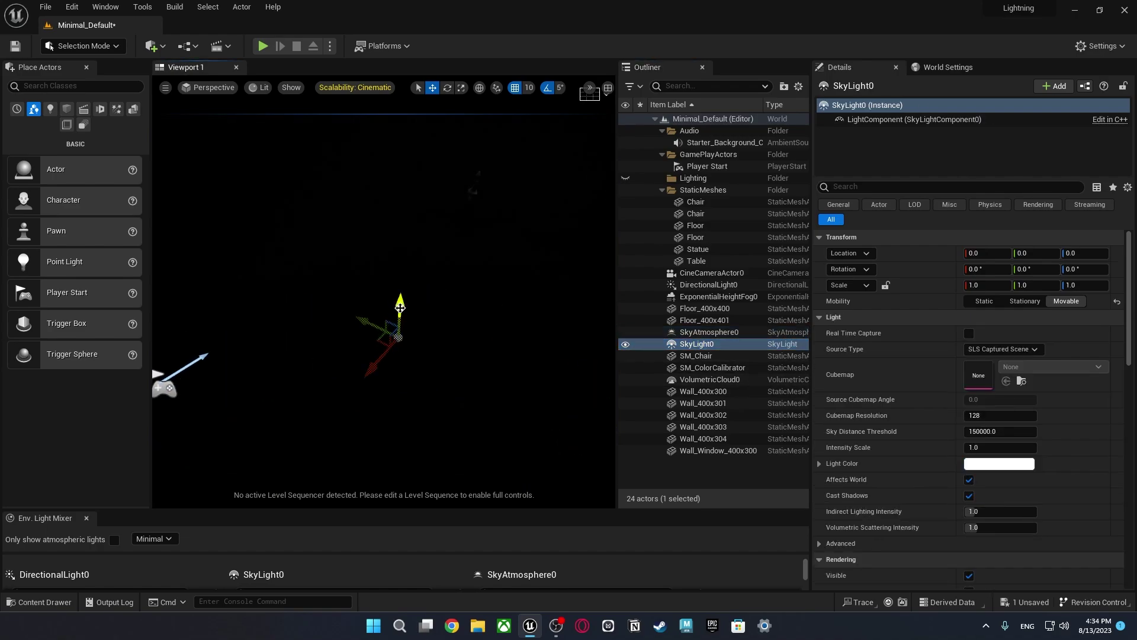
left_click_drag(403, 297, 421, 146)
left_click_drag(387, 225, 223, 308)
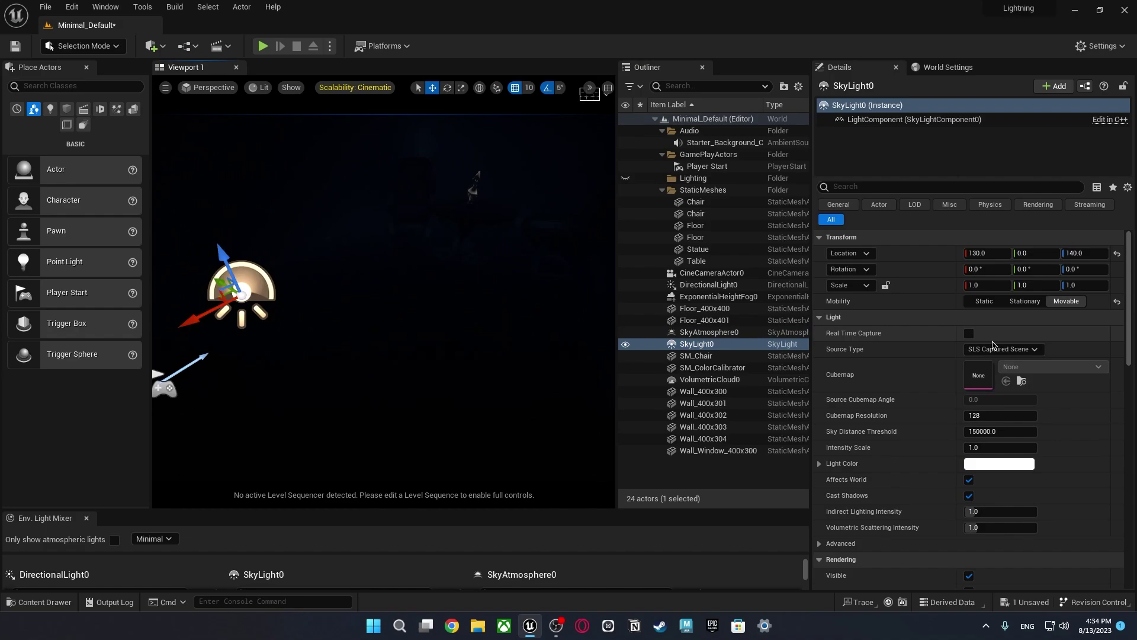
left_click(970, 334)
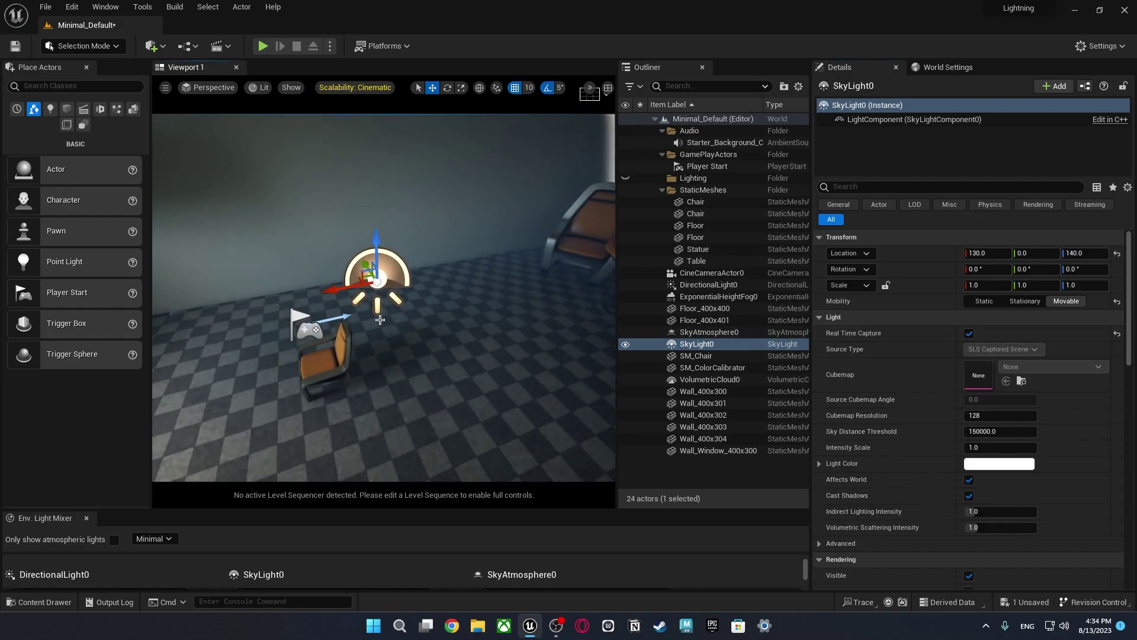
right_click_drag(396, 342, 314, 379)
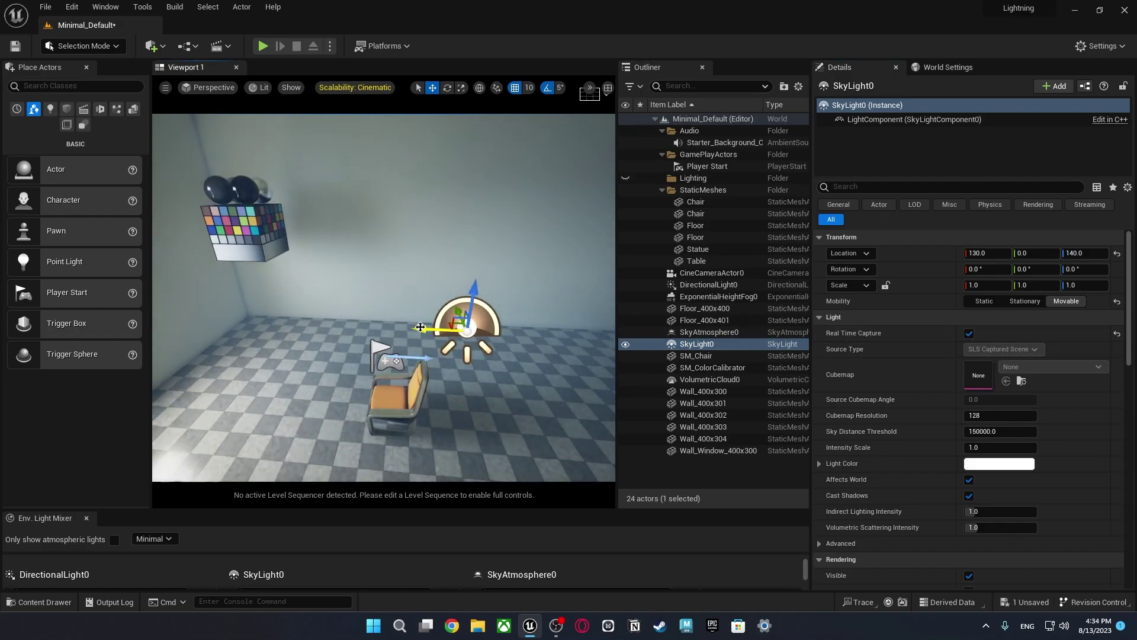
Move SkyLight0 along the X axis to 340 and deselect it
left_click_drag(420, 327, 202, 313)
right_click_drag(298, 337, 249, 337)
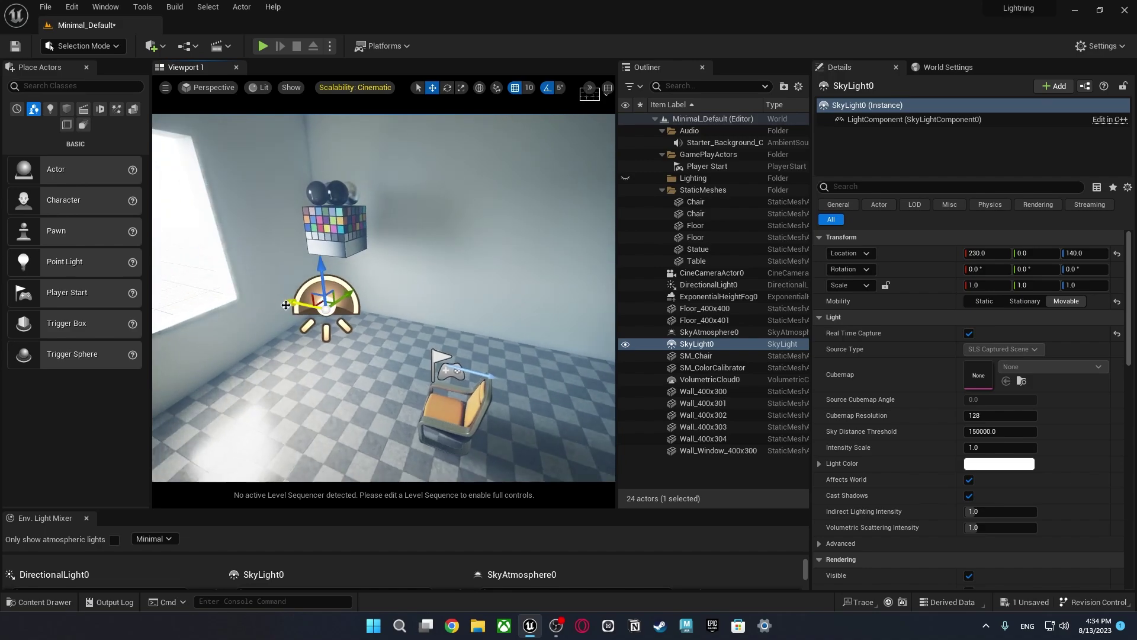
left_click_drag(286, 305, 166, 261)
right_click_drag(166, 261, 260, 293)
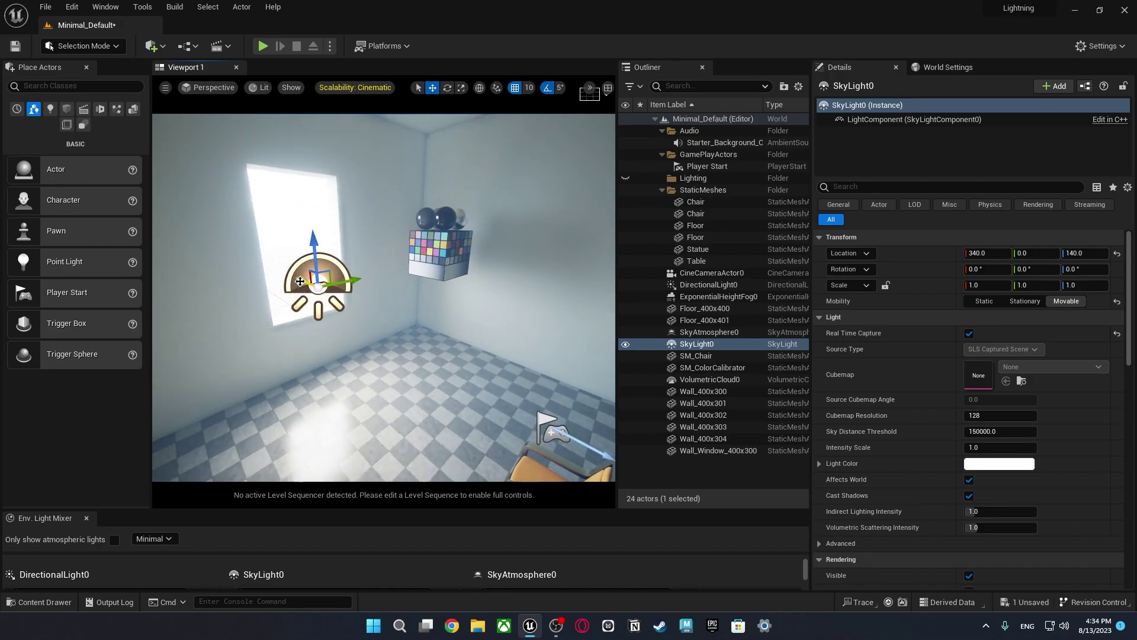
left_click(705, 476)
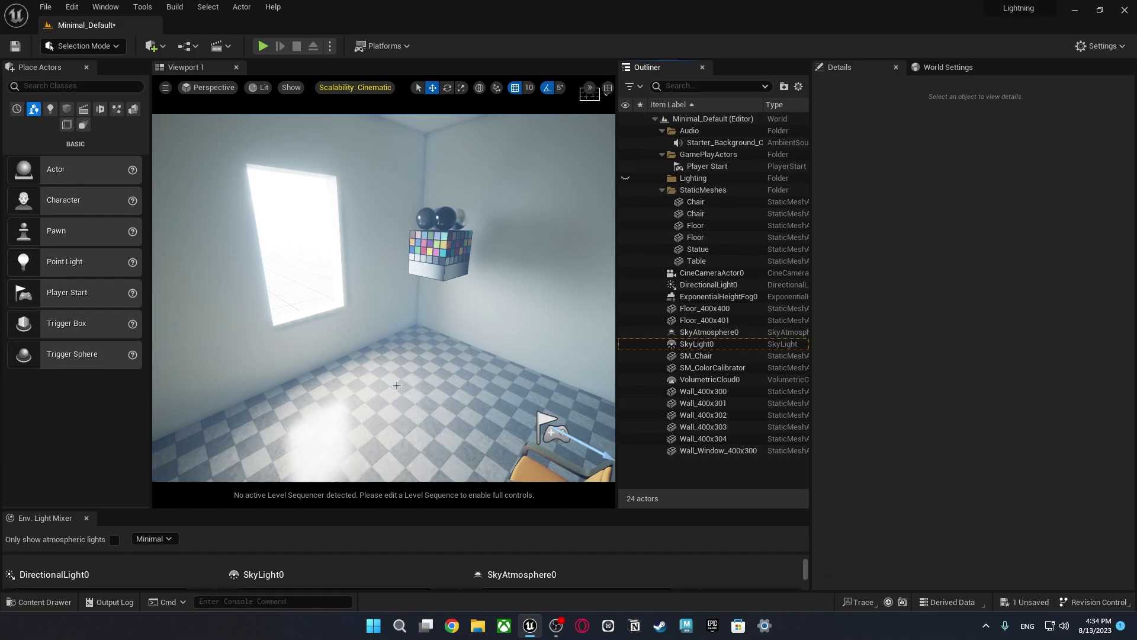
Examine the new lighting inside the room and from outside through the window
right_click_drag(383, 296, 562, 356)
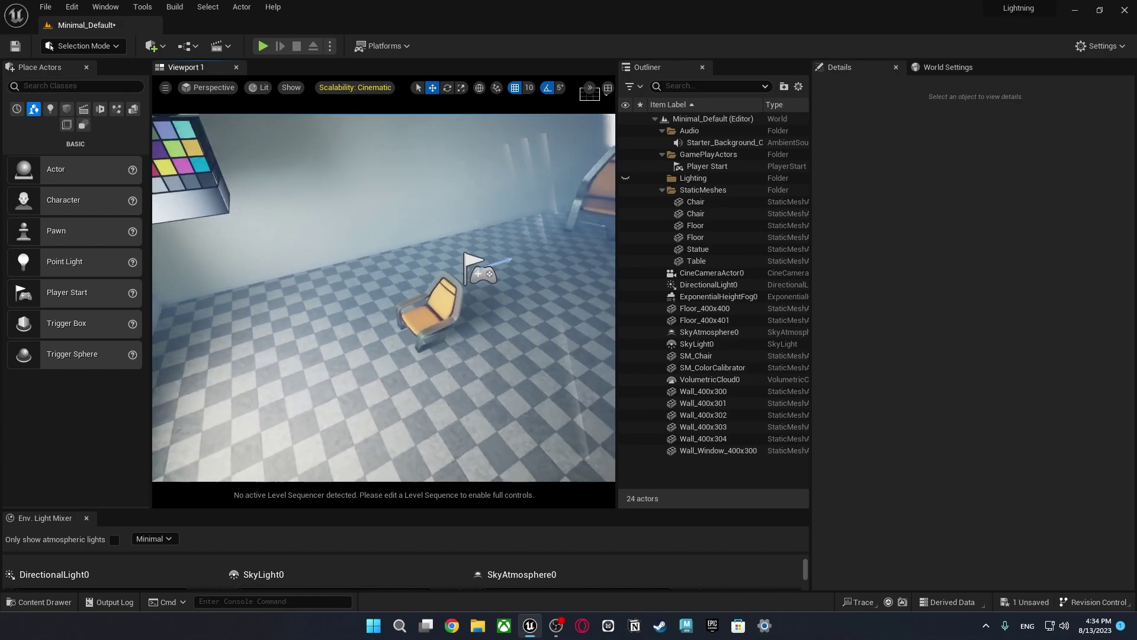
right_click_drag(474, 296, 279, 302)
right_click_drag(411, 287, 282, 361)
key("w")
right_click_drag(385, 338, 396, 318)
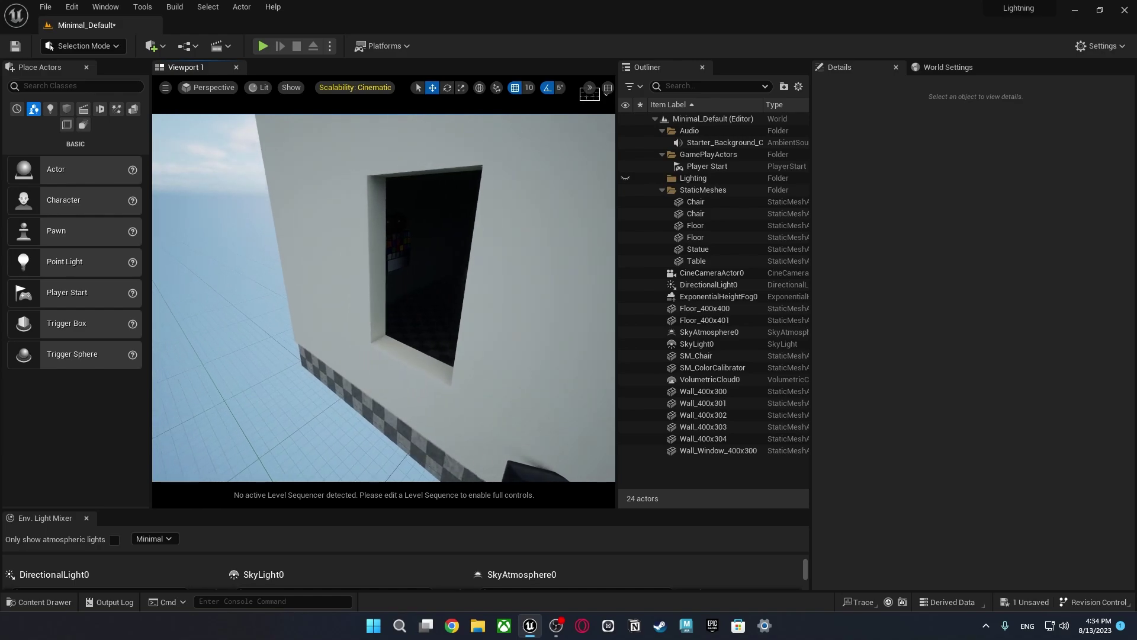
right_click_drag(395, 319, 443, 313)
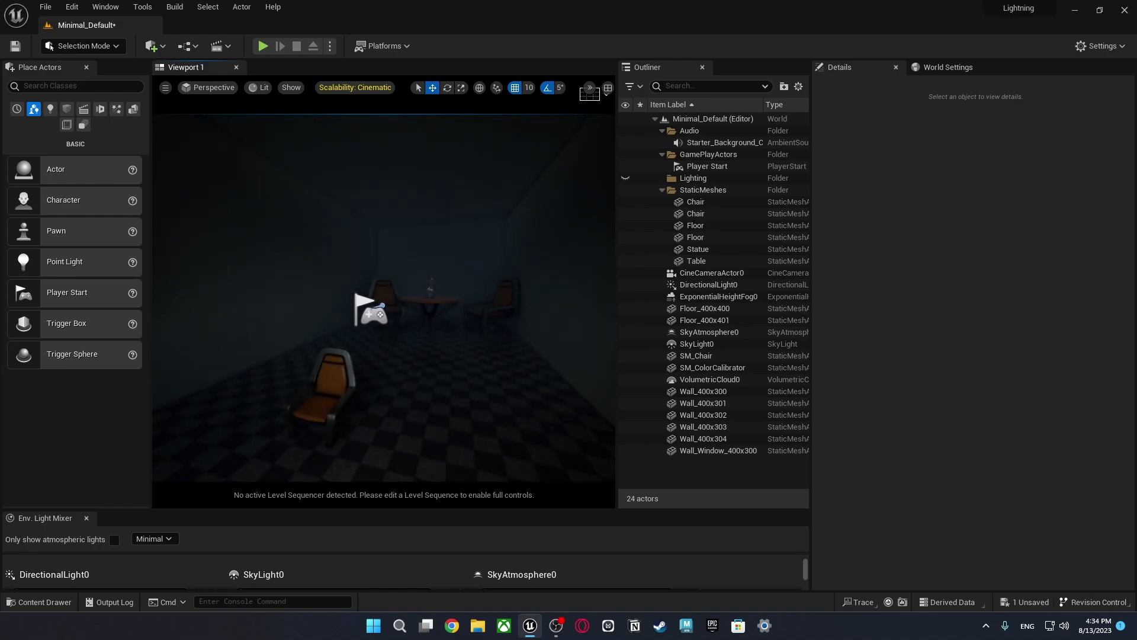
right_click_drag(263, 314, 257, 314)
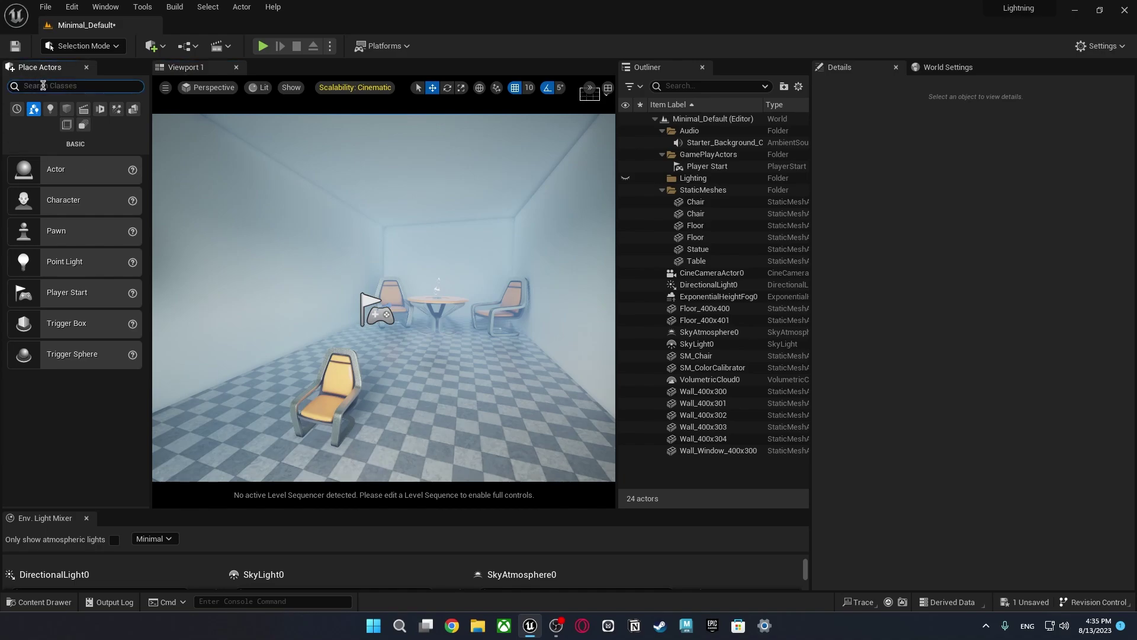
Add a Post Process Volume inside the room and enable its Infinite Extent (Unbound)
type("post")
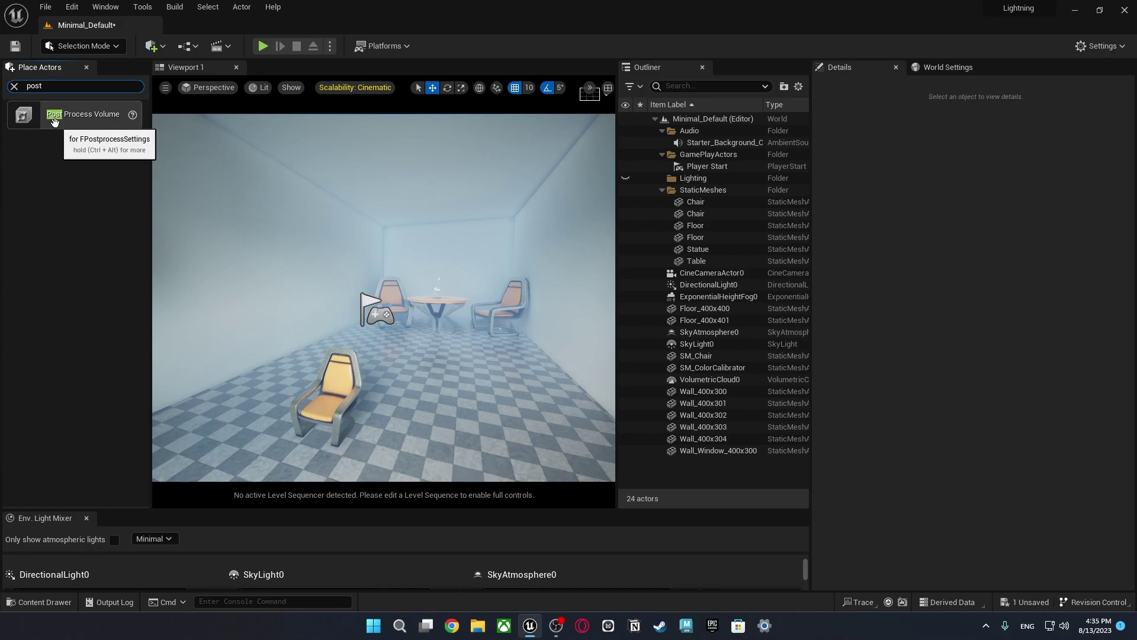
left_click_drag(64, 125, 393, 321)
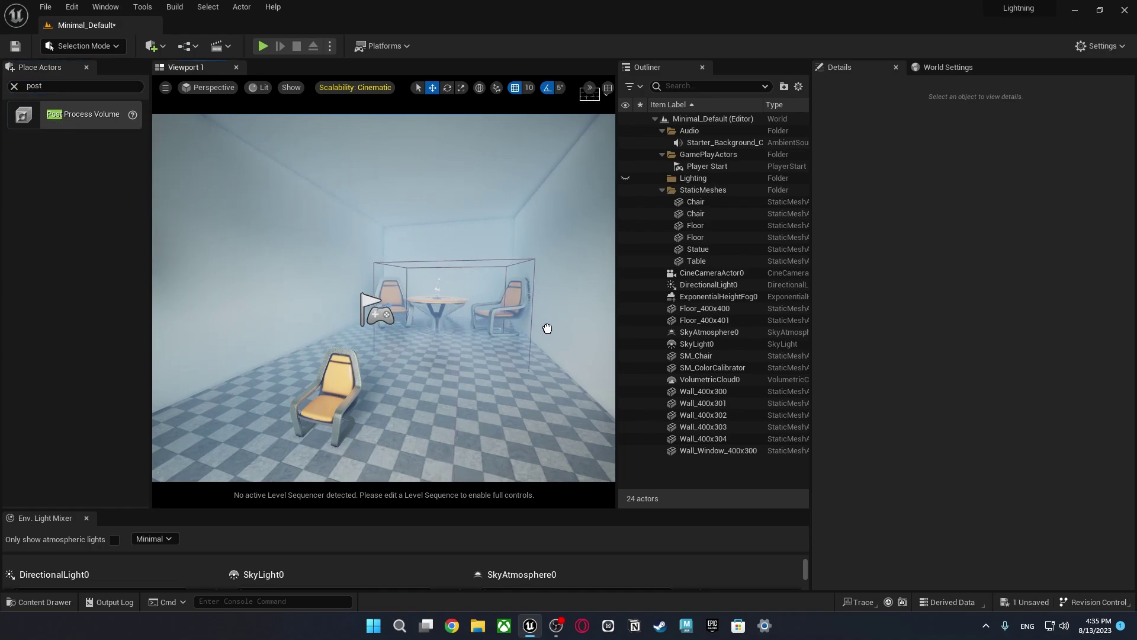
left_click_drag(548, 329, 563, 327)
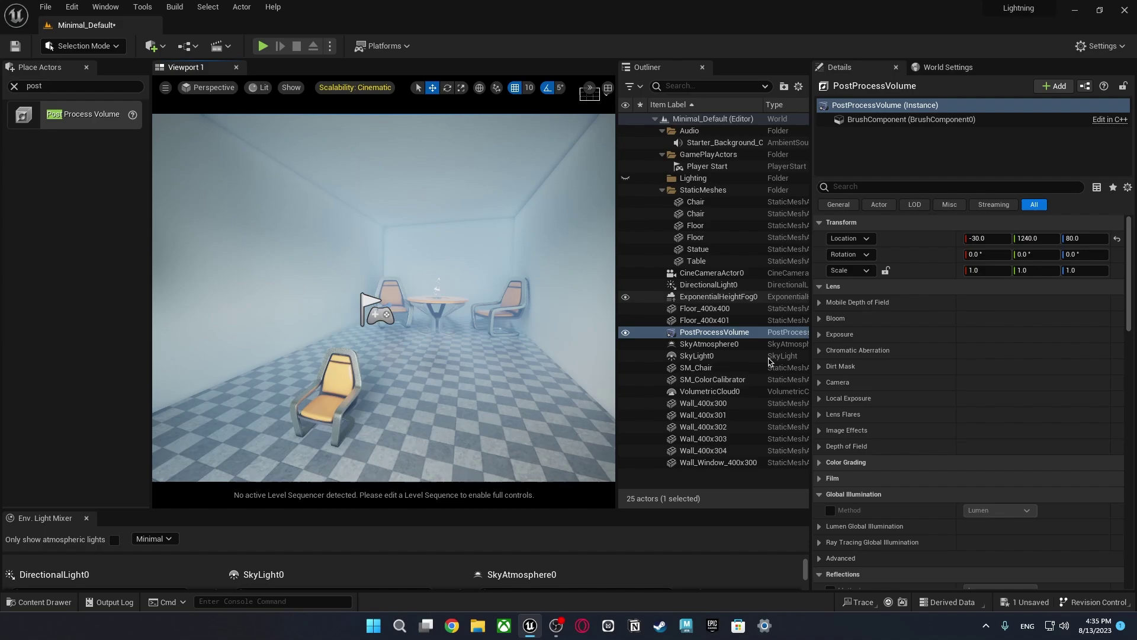
scroll(823, 220, "down", 6)
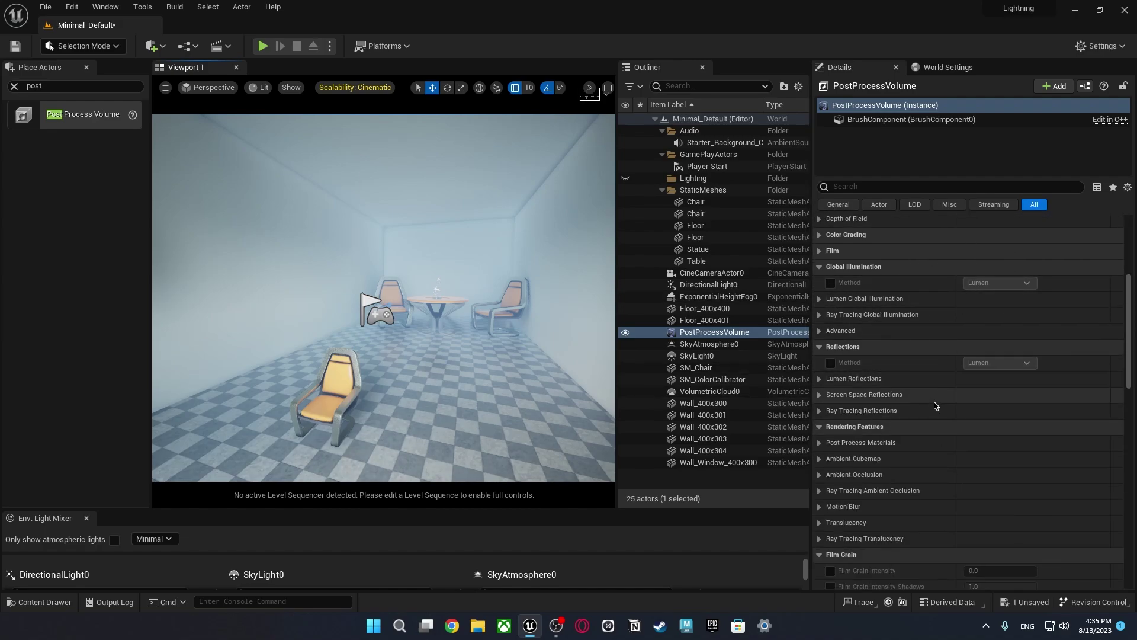
scroll(935, 406, "down", 15)
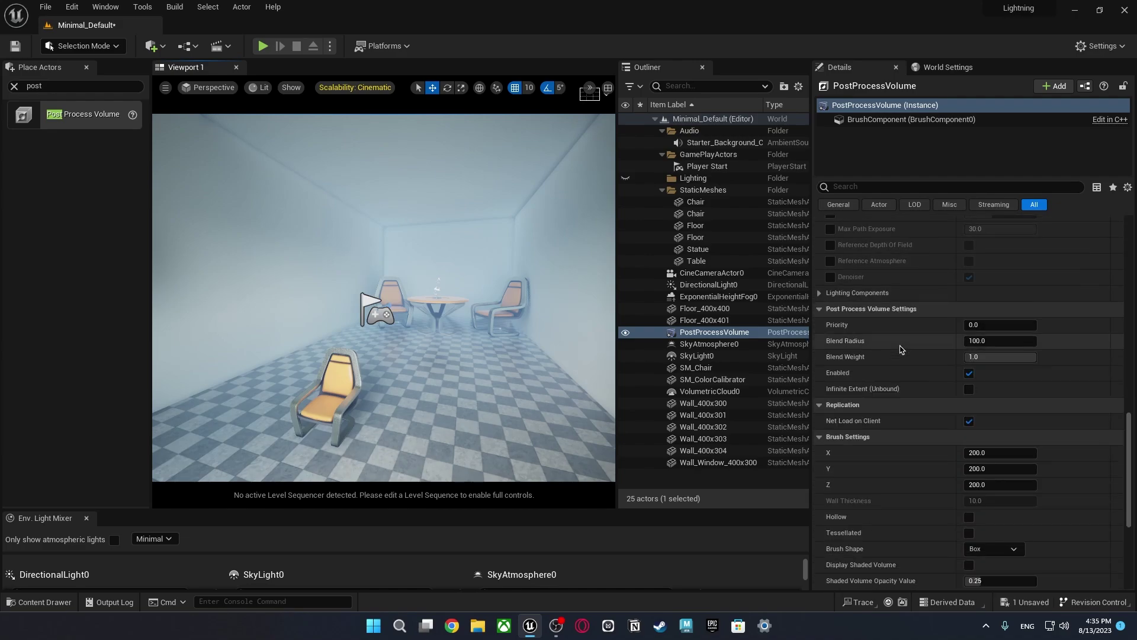
scroll(877, 355, "down", 1)
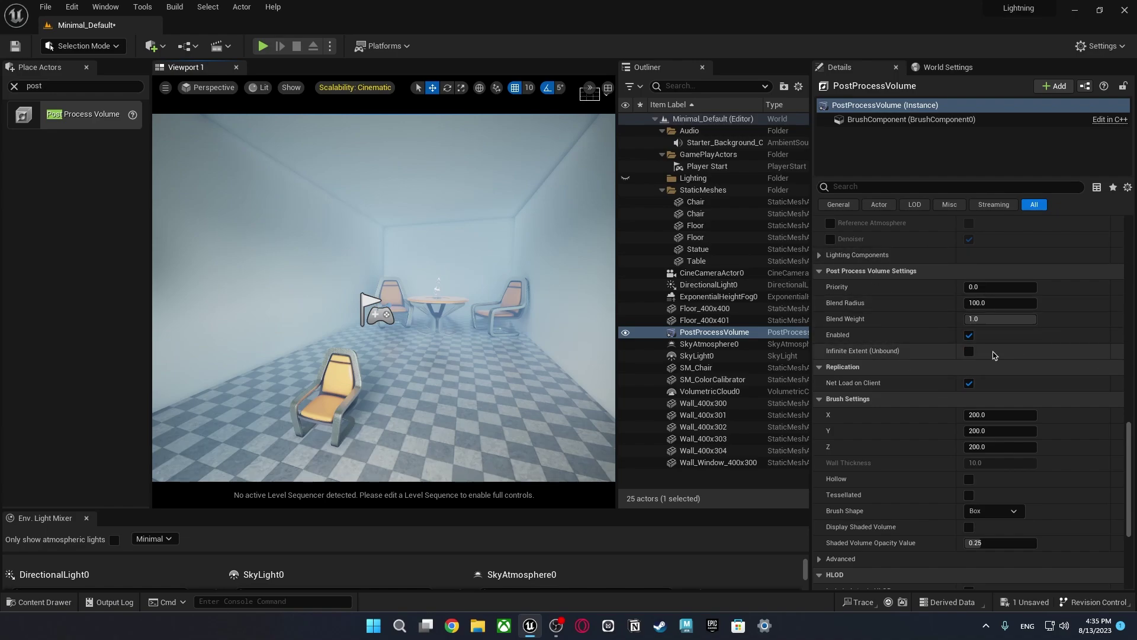
left_click(969, 352)
Set the volume's exposure to Manual metering with Exposure Compensation 1.5 and Apply Physical Camera Exposure off, and deselect it
scroll(959, 260, "up", 10)
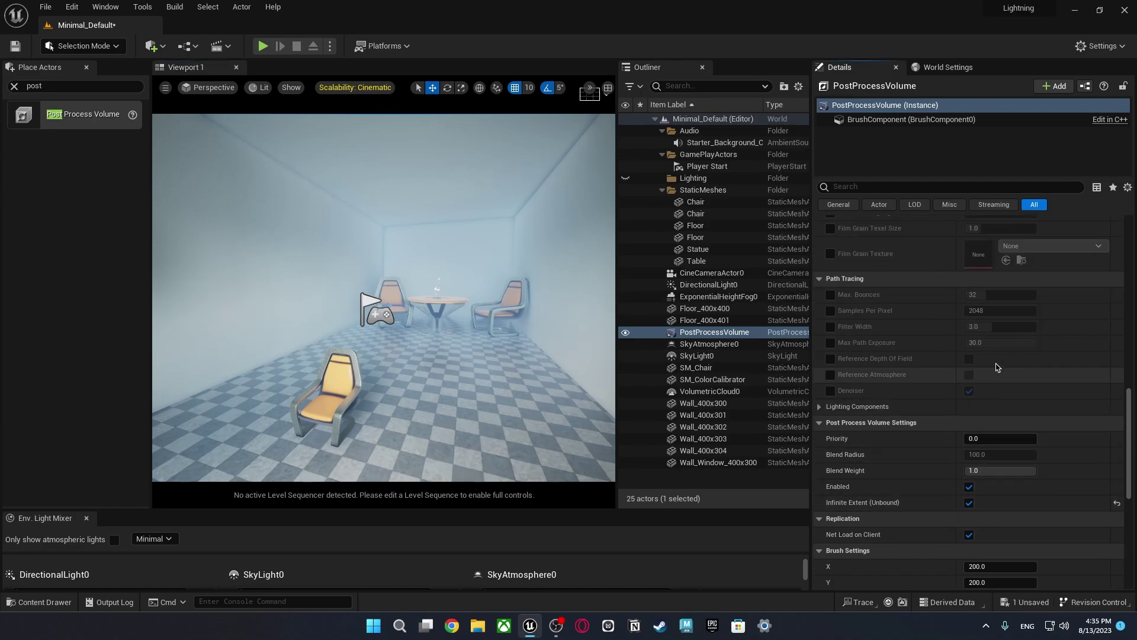
scroll(863, 308, "up", 8)
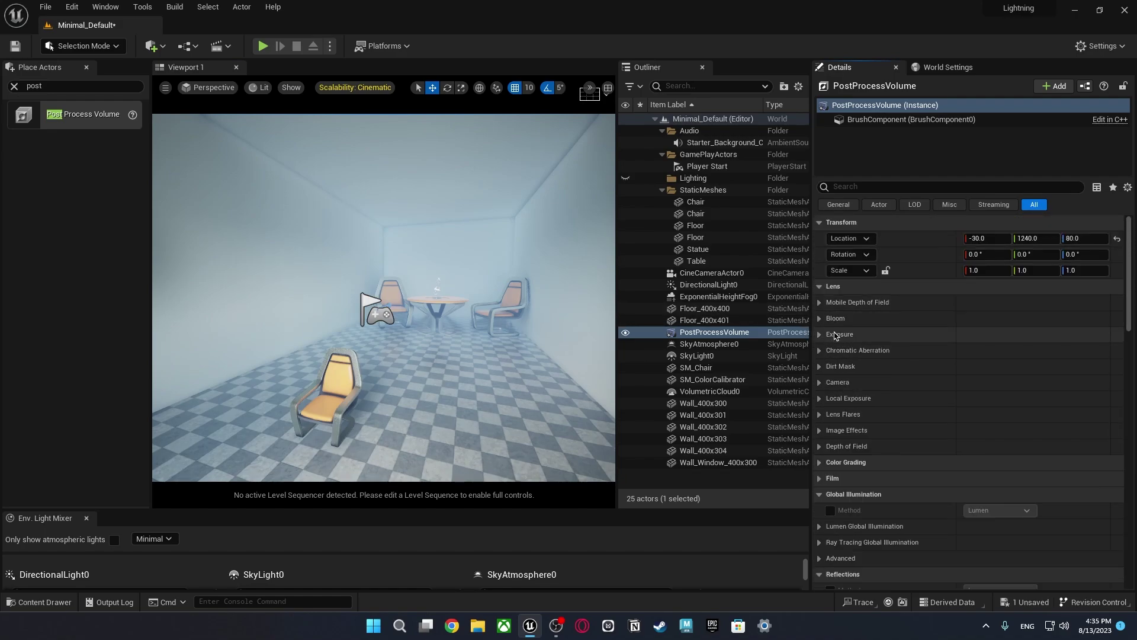
left_click(838, 335)
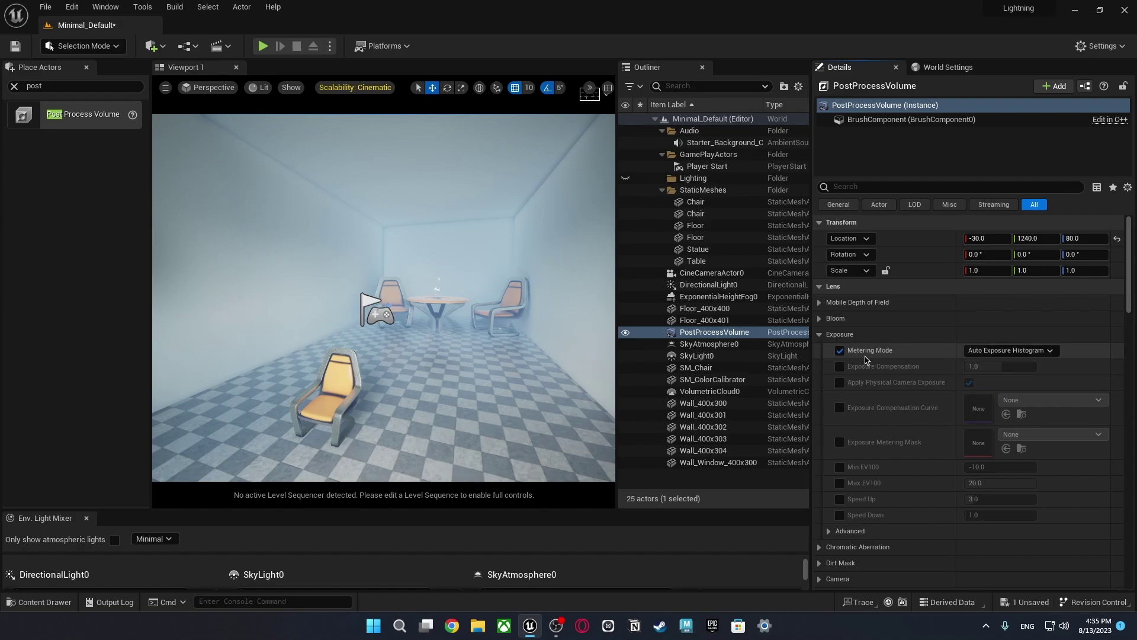
left_click(981, 384)
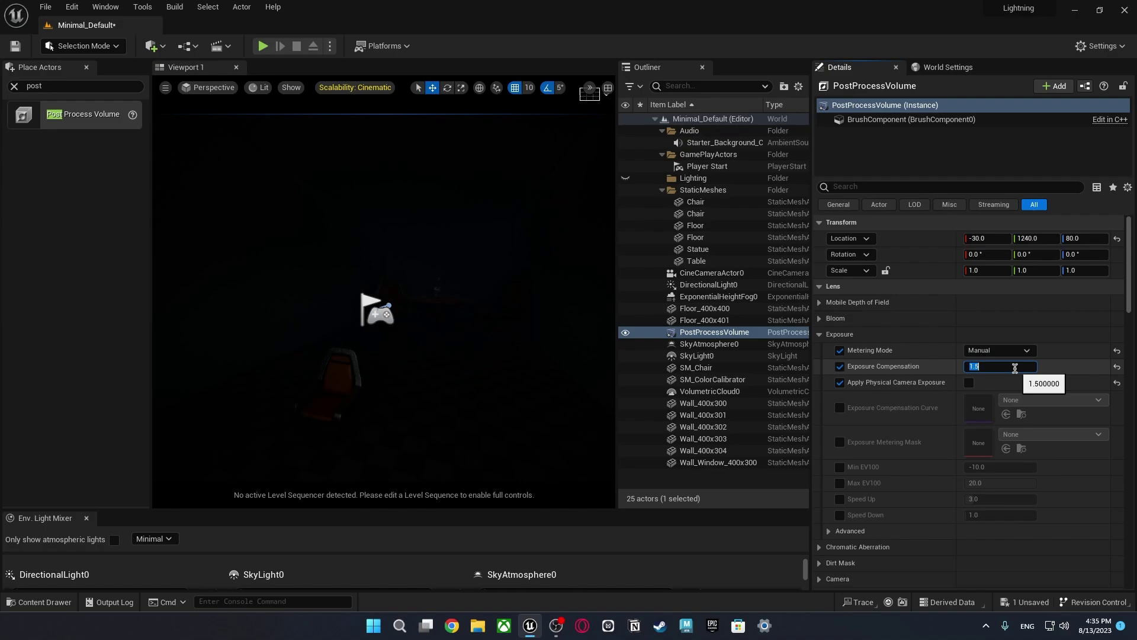
left_click(737, 478)
Examine the room's lighting from several viewpoints under the manual exposure
right_click_drag(544, 396, 413, 479)
right_click_drag(607, 141, 415, 308)
right_click_drag(332, 305, 153, 339)
right_click_drag(473, 320, 332, 184)
key("w")
key("w")
key("s")
mouse_move(89, 296)
right_mouse_down()
mouse_move(65, 302)
mouse_move(98, 311)
right_mouse_up()
right_click_drag(384, 296, 465, 349)
key("w")
key("s")
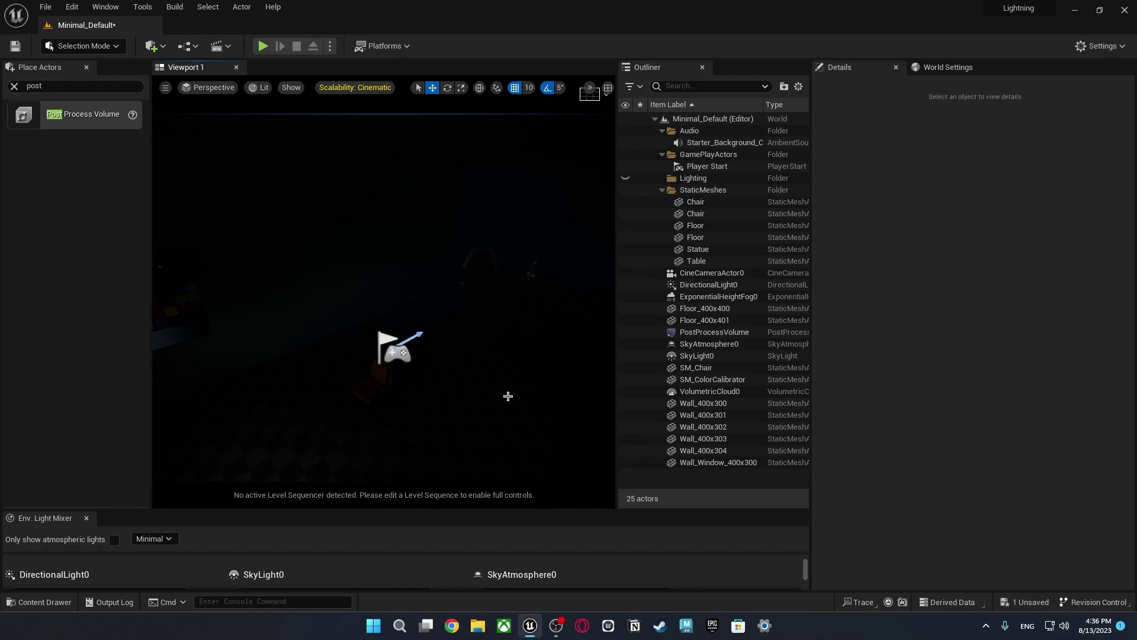
right_click_drag(508, 397, 548, 279)
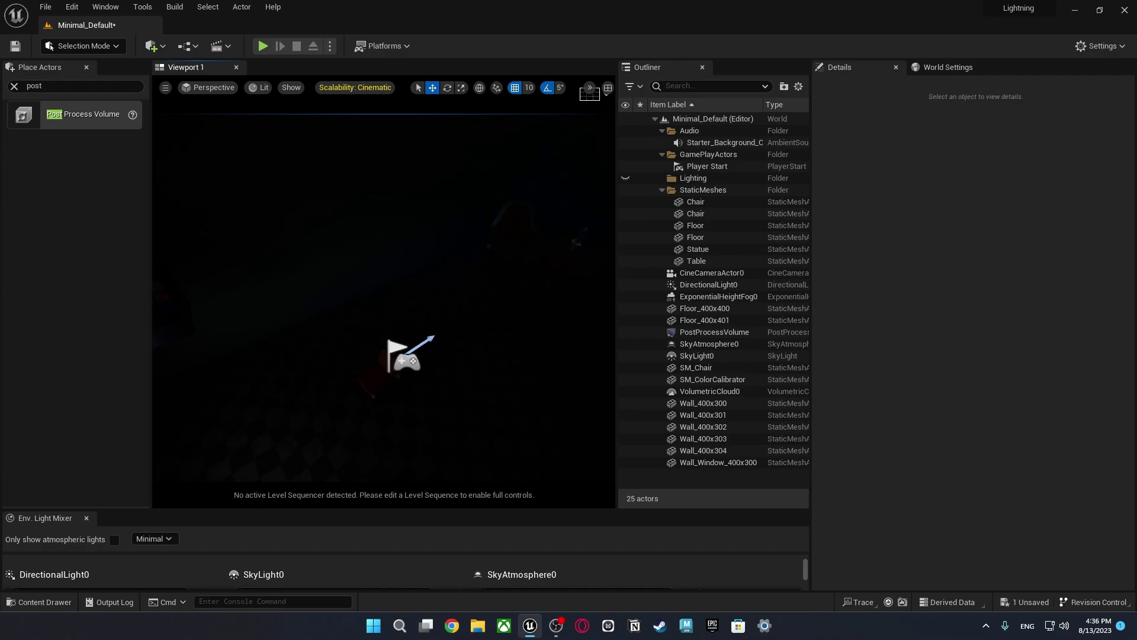
right_click_drag(504, 391, 533, 383)
Select DirectionalLight0 and rotate the sun to about Y -10.4° and Z -164.1°
left_click(721, 289)
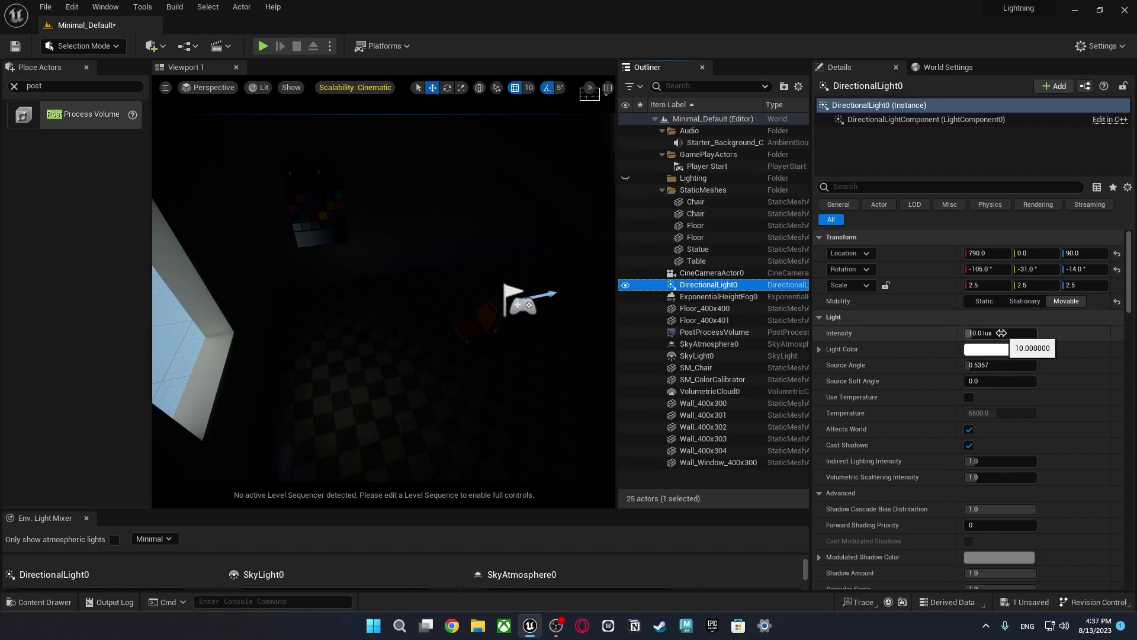
right_click_drag(561, 314, 474, 317)
key("w")
right_click_drag(331, 308, 522, 330)
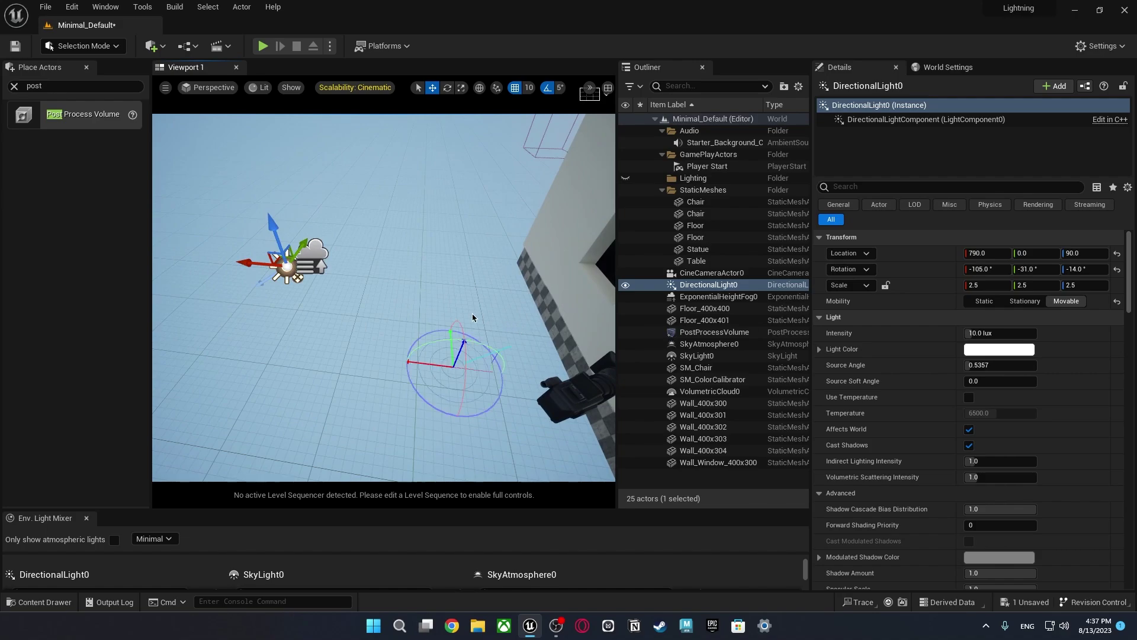
right_click_drag(493, 352, 520, 355)
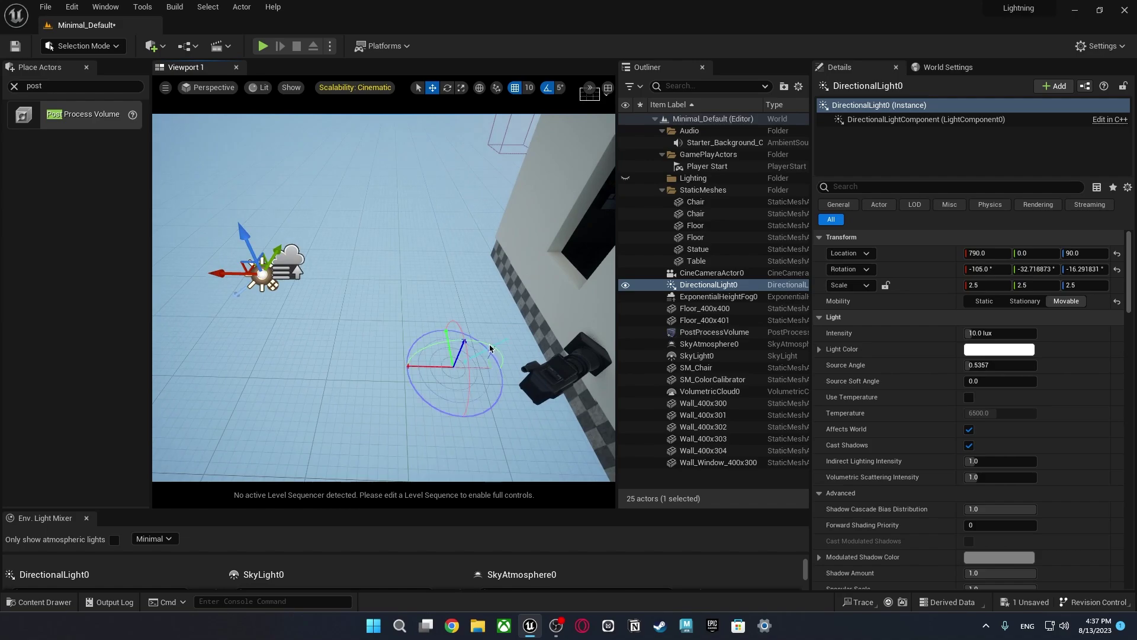
left_click_drag(489, 349, 339, 373)
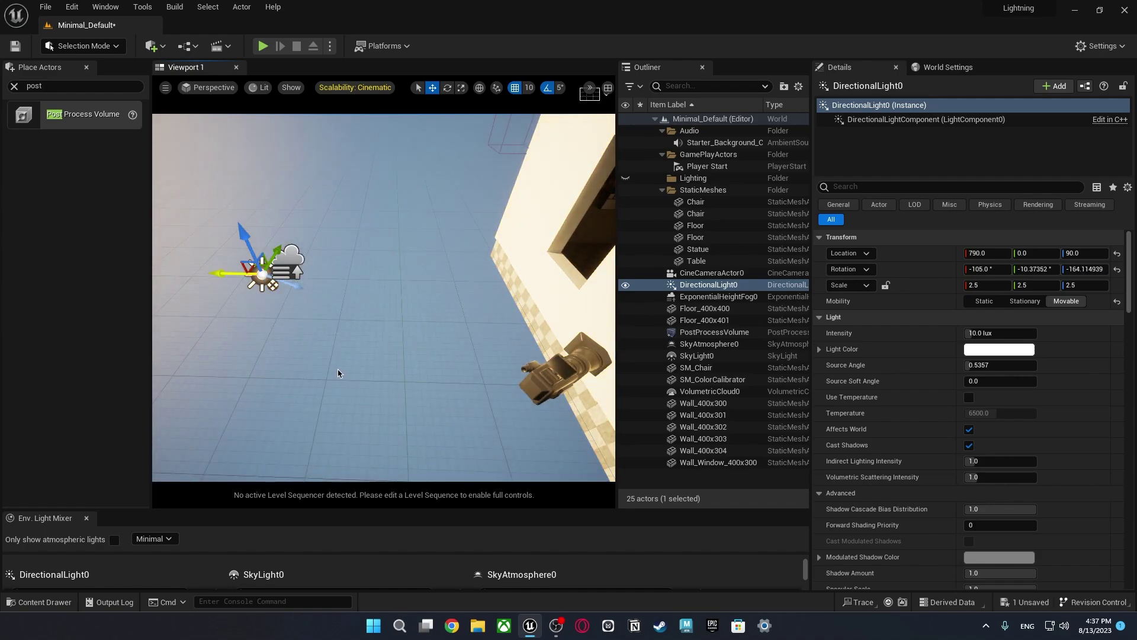
Try an intensity of 30 lux on DirectionalLight0 while viewing the room, and reset it to the default
right_click_drag(338, 373, 580, 296)
key("w")
key("w")
key("d")
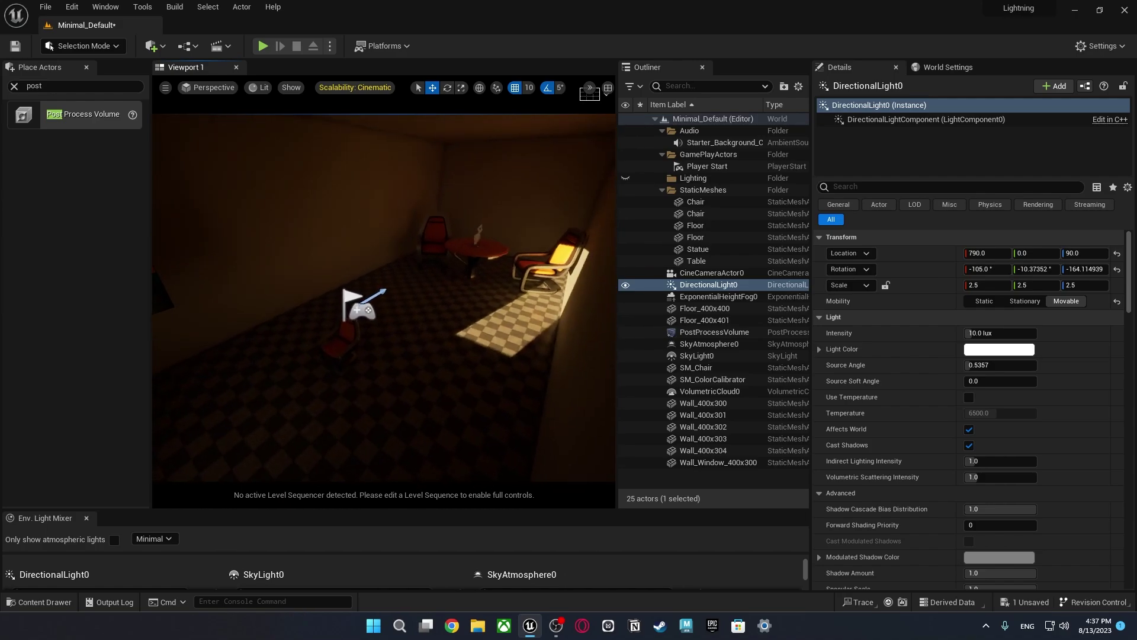
right_click_drag(385, 338, 405, 349)
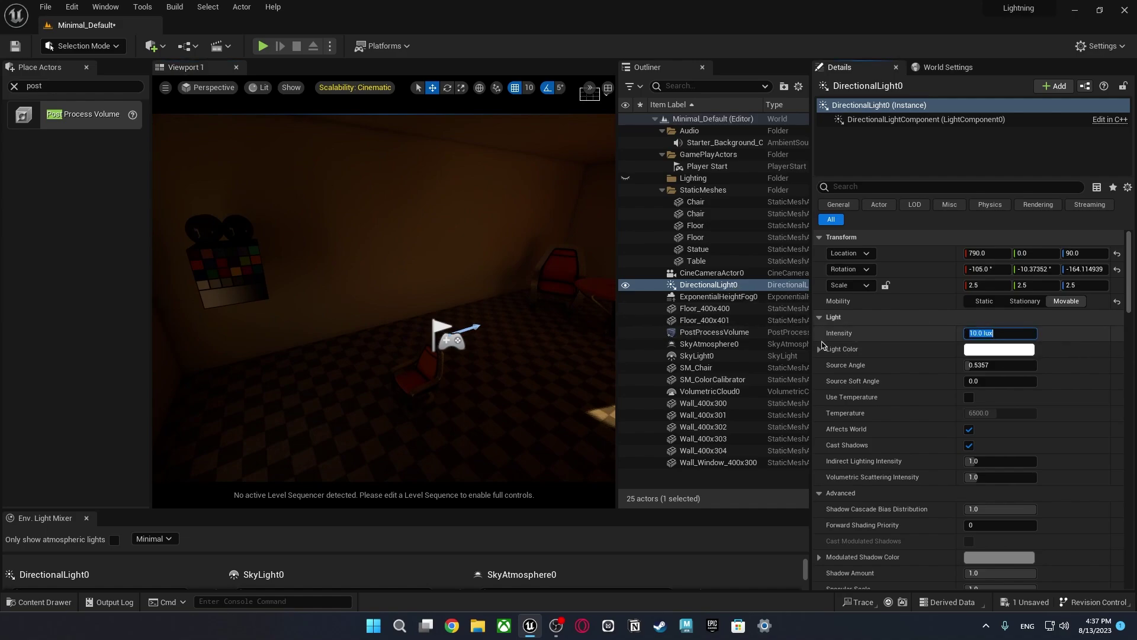
key("Return")
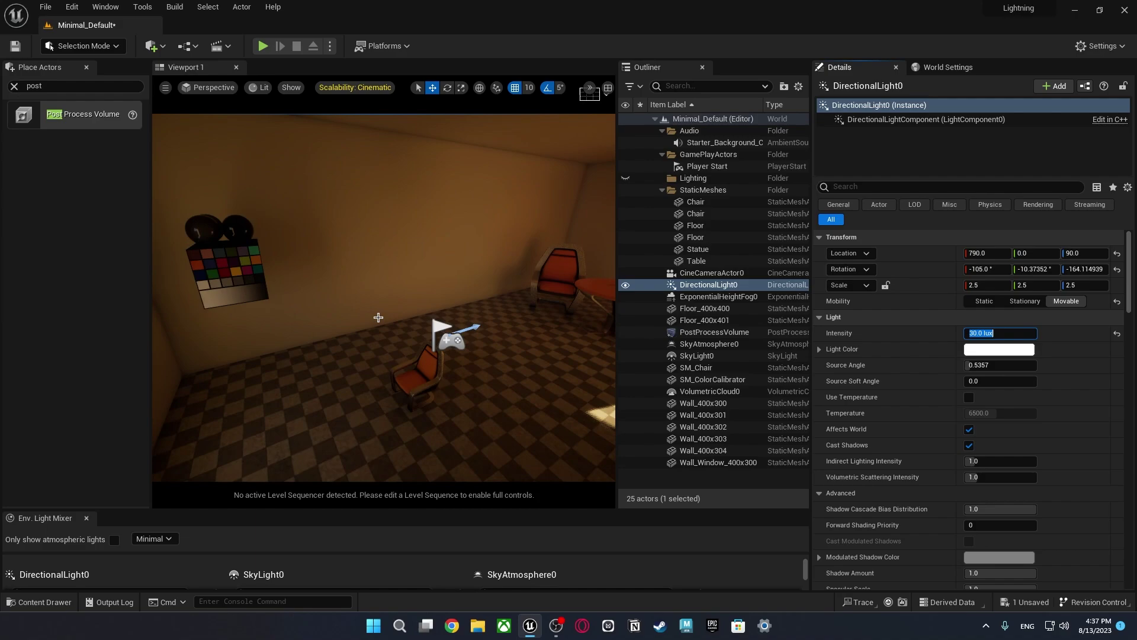
mouse_move(454, 331)
right_mouse_down()
mouse_move(504, 352)
mouse_move(599, 249)
mouse_move(521, 379)
mouse_move(568, 285)
mouse_move(453, 330)
right_mouse_up()
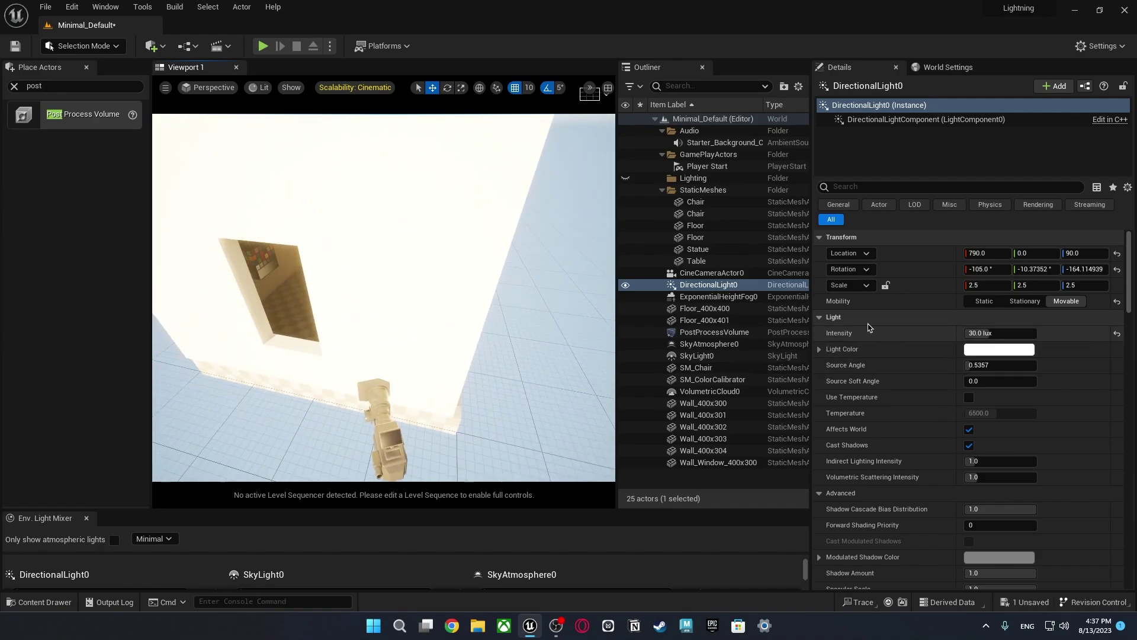
left_click(1118, 333)
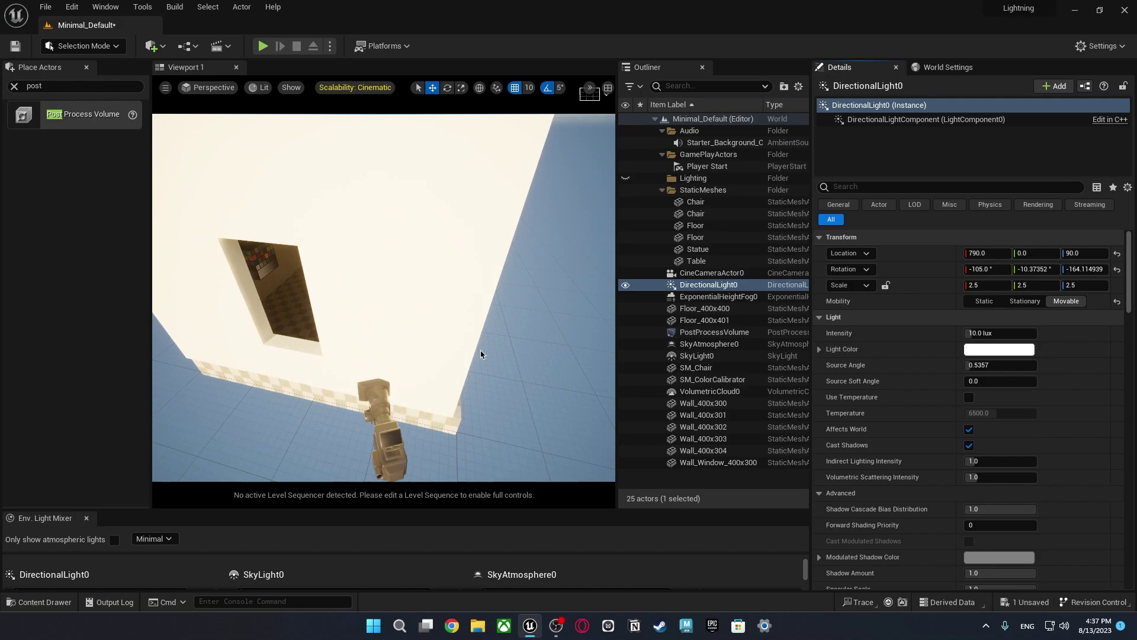
Try 3.14 lux on DirectionalLight0 and settle its intensity at 6 lux
right_click_drag(501, 354, 502, 354)
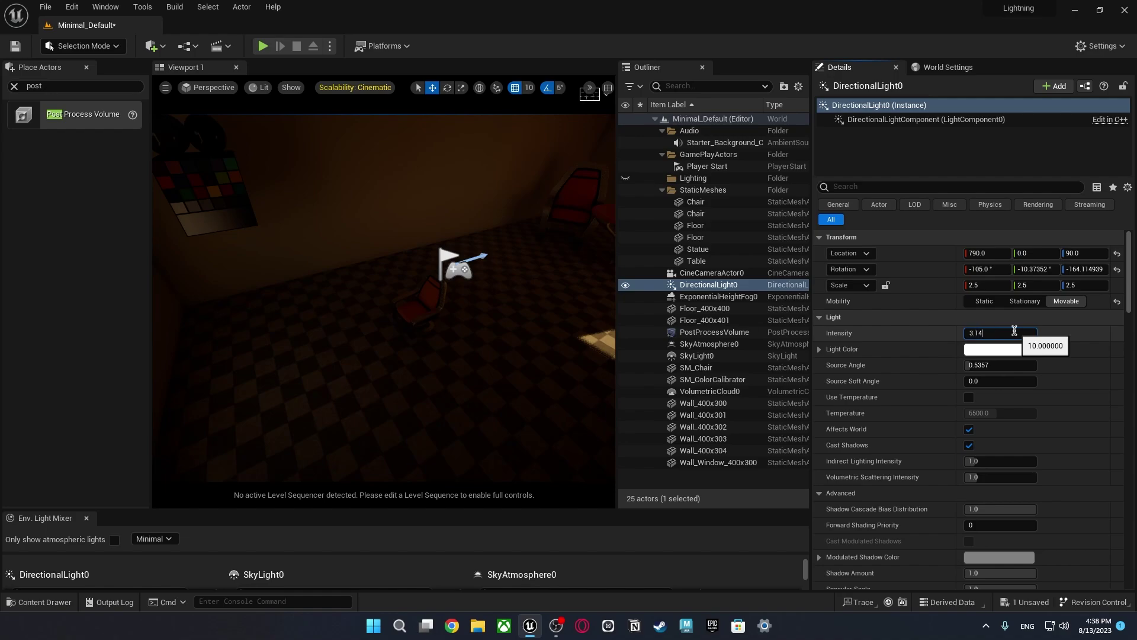
key("Return")
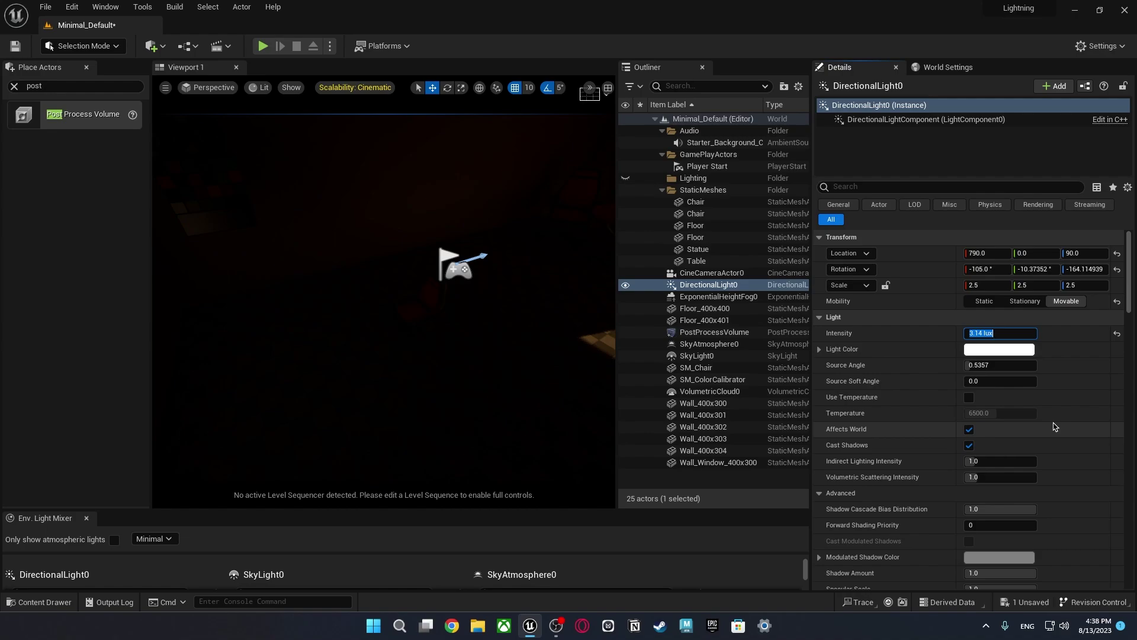
right_click_drag(474, 308, 527, 302)
mouse_move(385, 320)
right_mouse_down()
mouse_move(343, 308)
mouse_move(382, 309)
right_mouse_up()
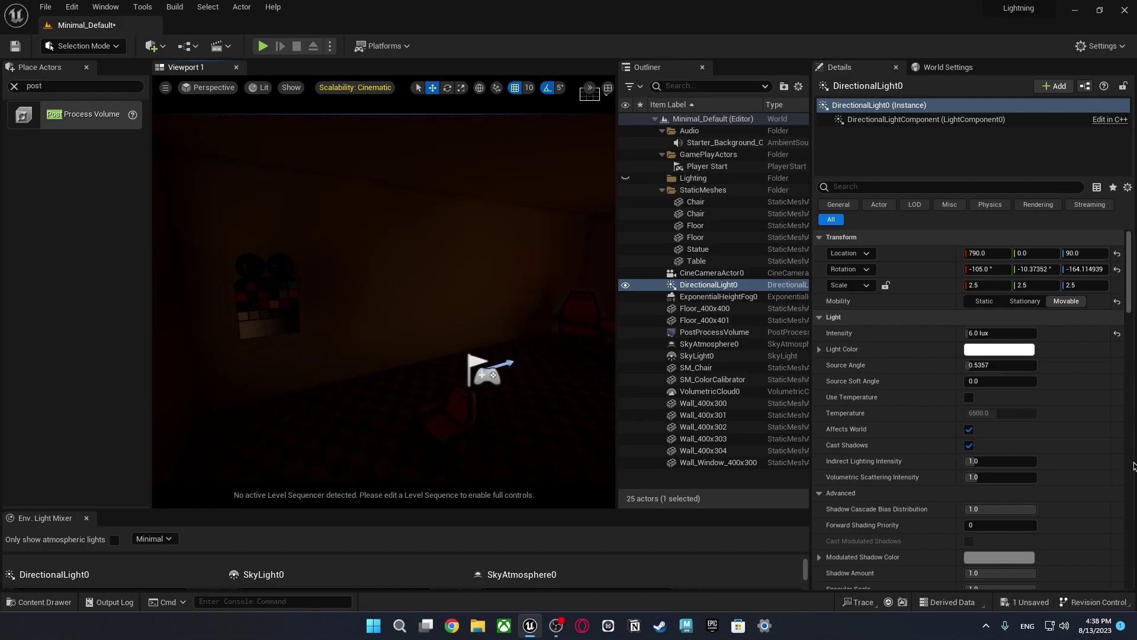
Set DirectionalLight0's Indirect Lighting Intensity to 4
scroll(866, 344, "down", 3)
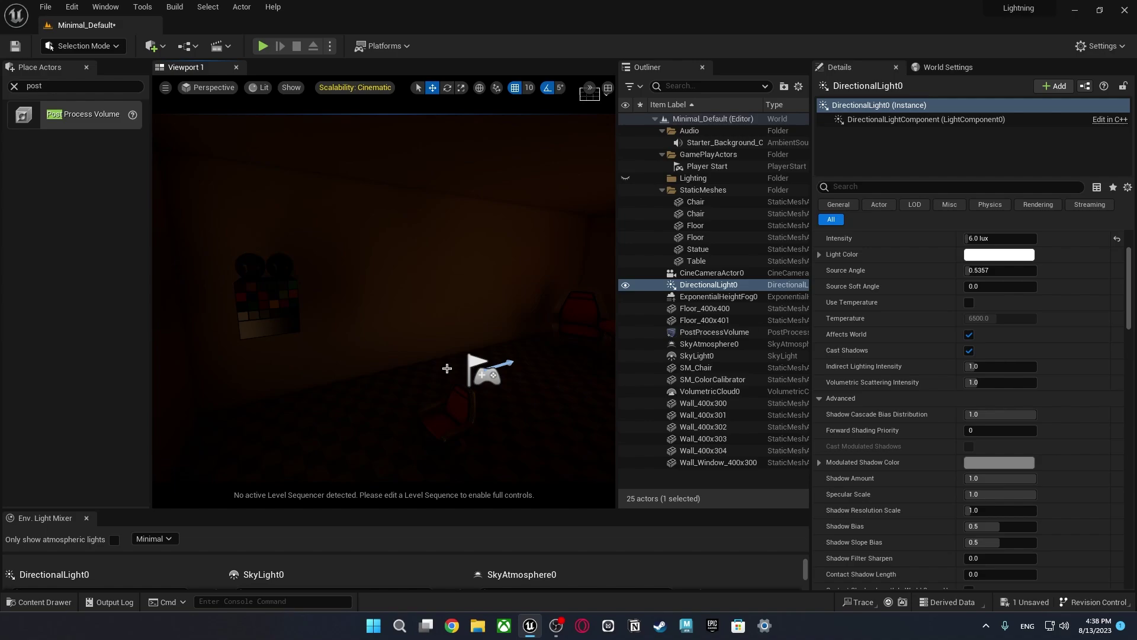
right_click_drag(459, 335, 437, 349)
right_click_drag(396, 219, 419, 219)
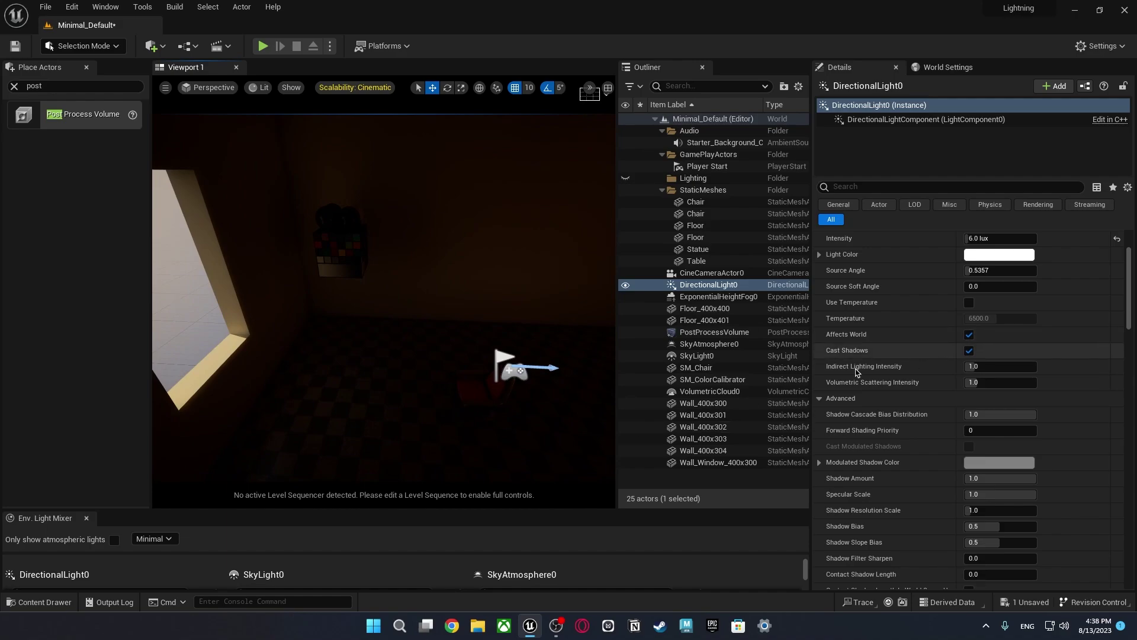
right_click_drag(485, 332, 531, 332)
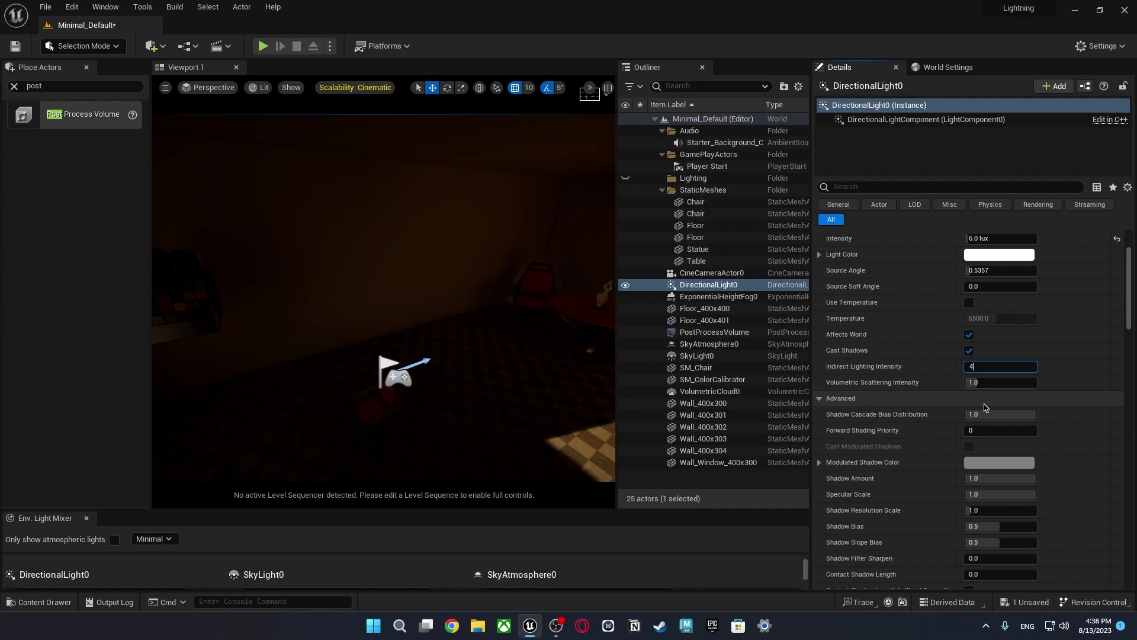
key("Return")
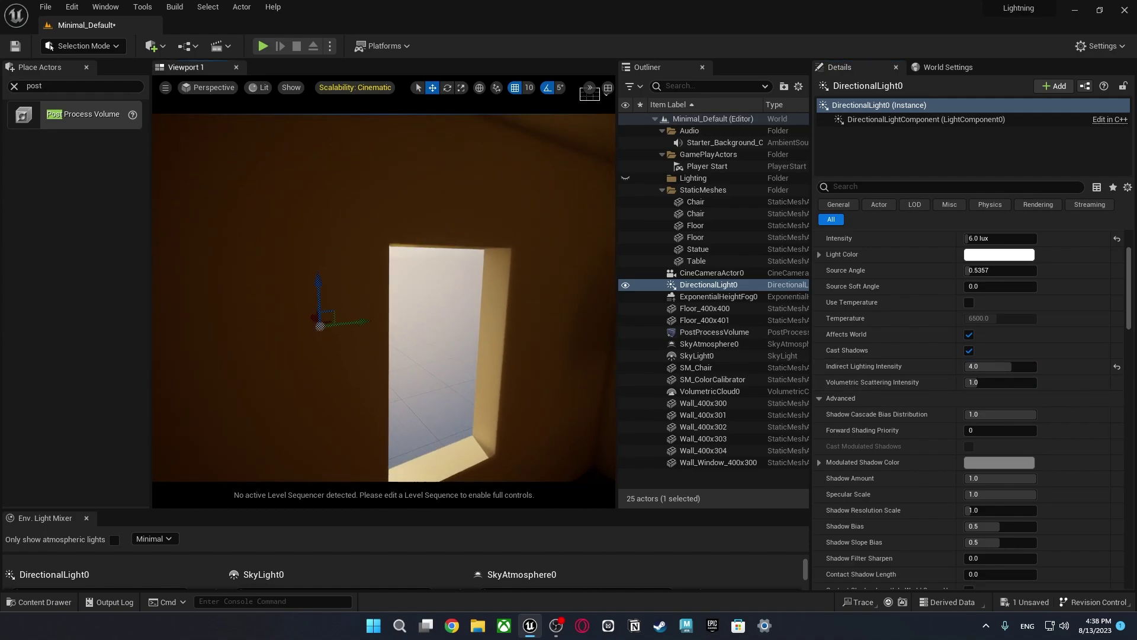
Set DirectionalLight0's Volumetric Scattering Intensity to 2 and check the room
right_click_drag(384, 297, 415, 326)
key("w")
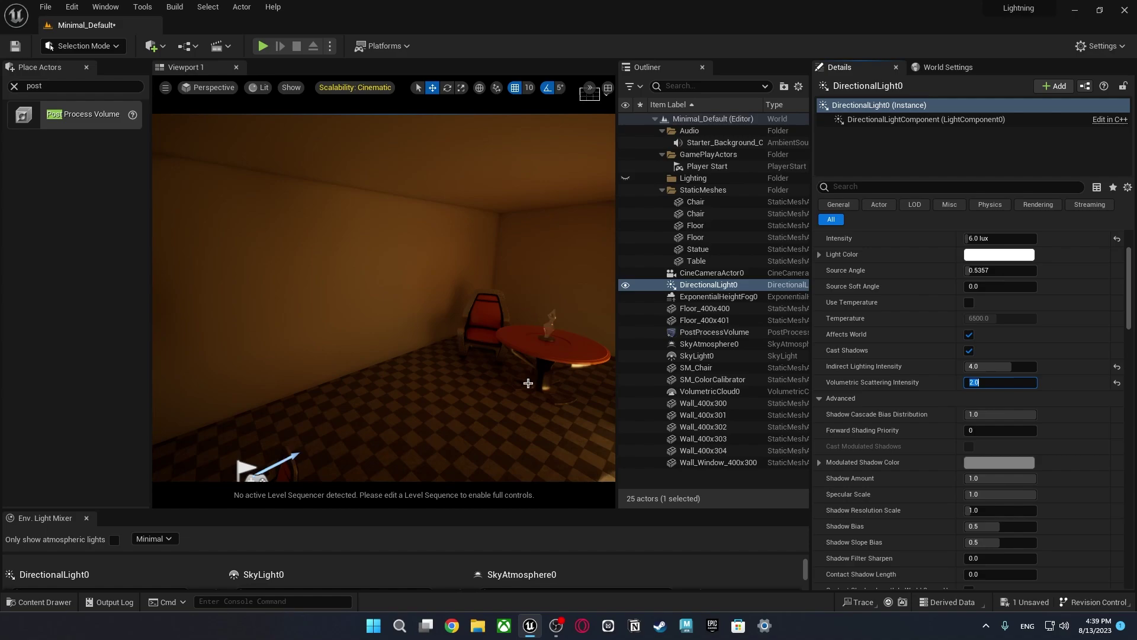
right_click_drag(384, 296, 350, 254)
Try a violet-blue light color, hex sRGB 9B9FFFFF, on DirectionalLight0 and undo it
scroll(844, 320, "up", 2)
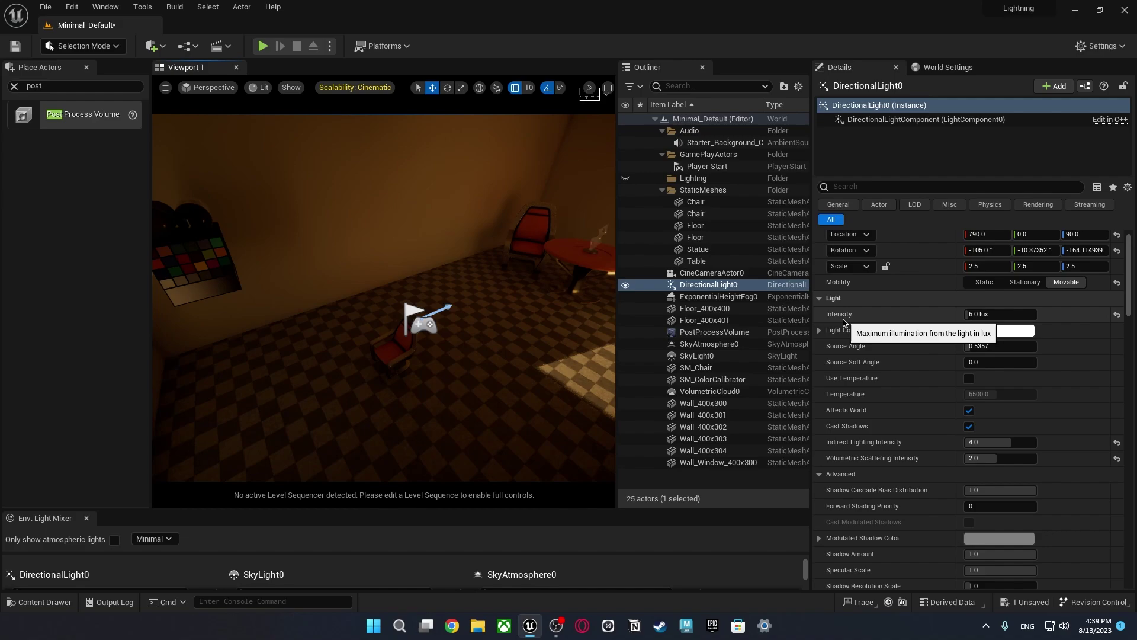
right_click_drag(383, 395, 237, 356)
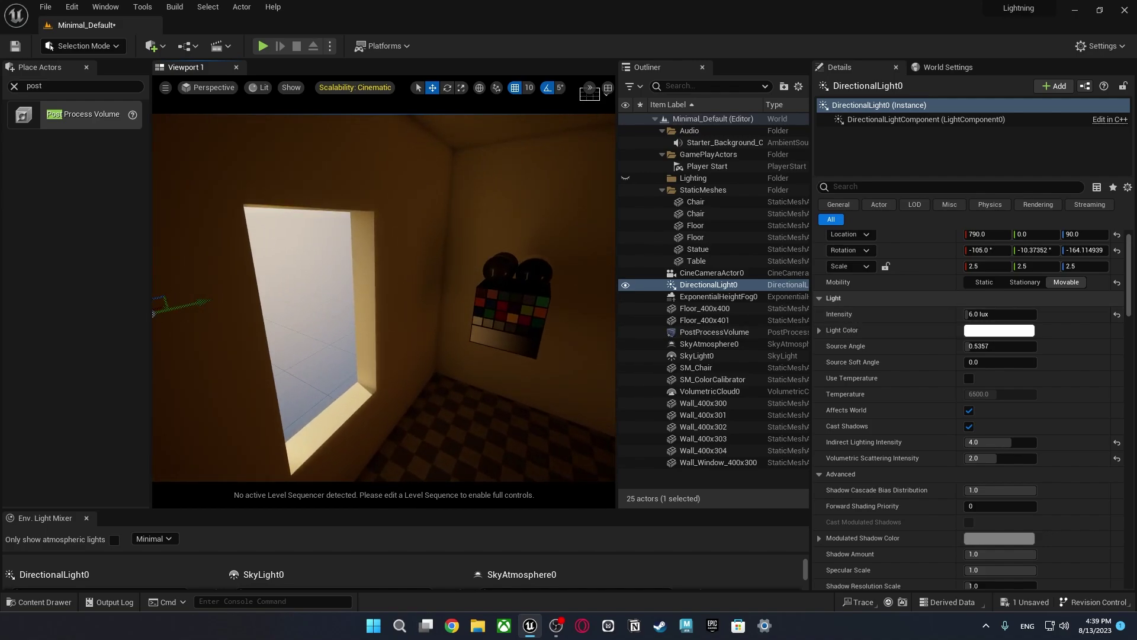
right_click_drag(332, 391, 272, 405)
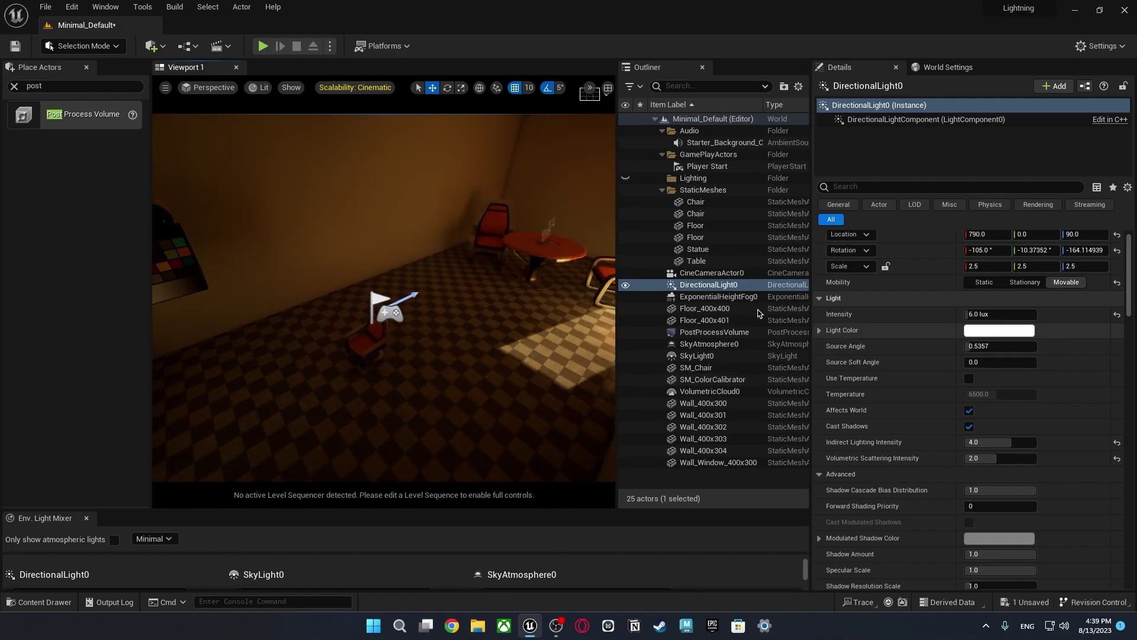
left_click(996, 330)
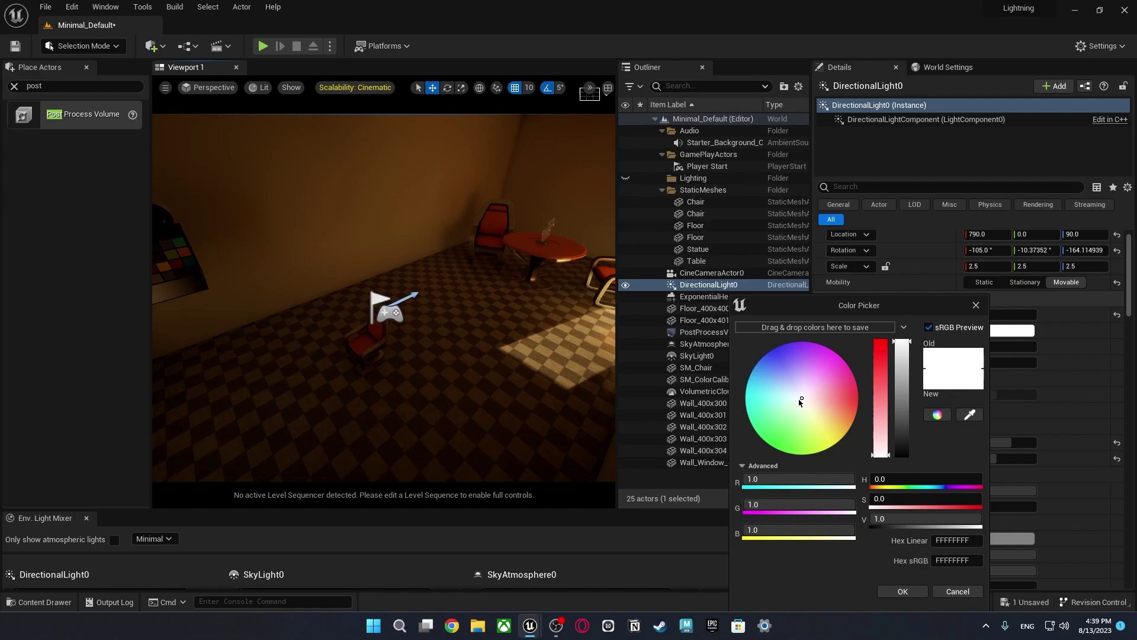
mouse_move(798, 400)
left_mouse_down()
mouse_move(774, 362)
mouse_move(762, 385)
mouse_move(787, 377)
left_mouse_up()
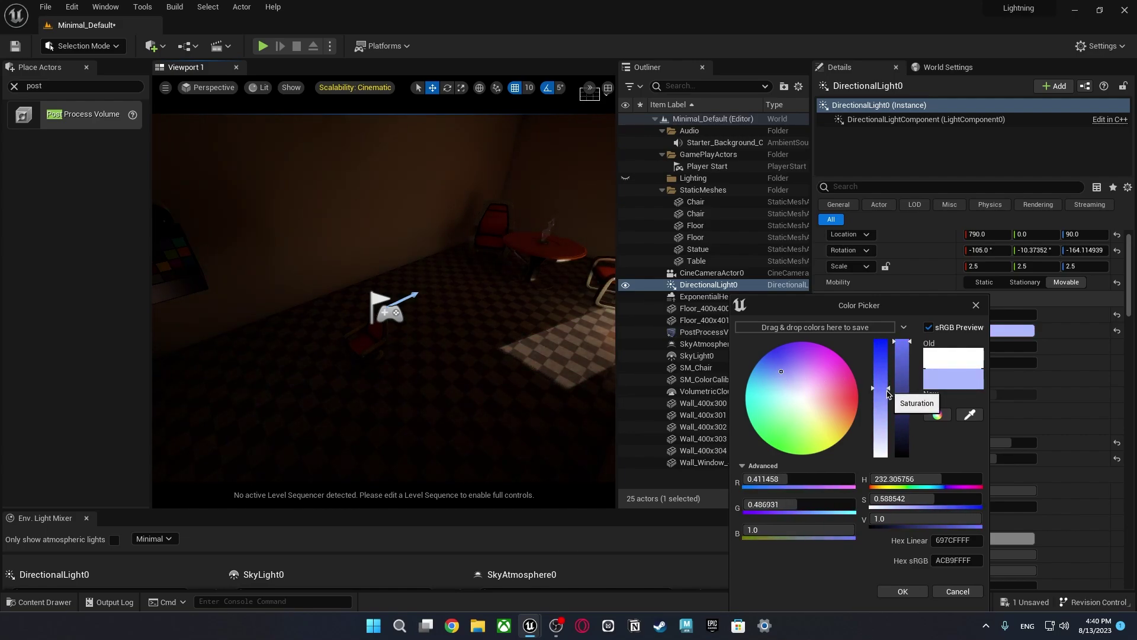
left_click_drag(888, 394, 882, 425)
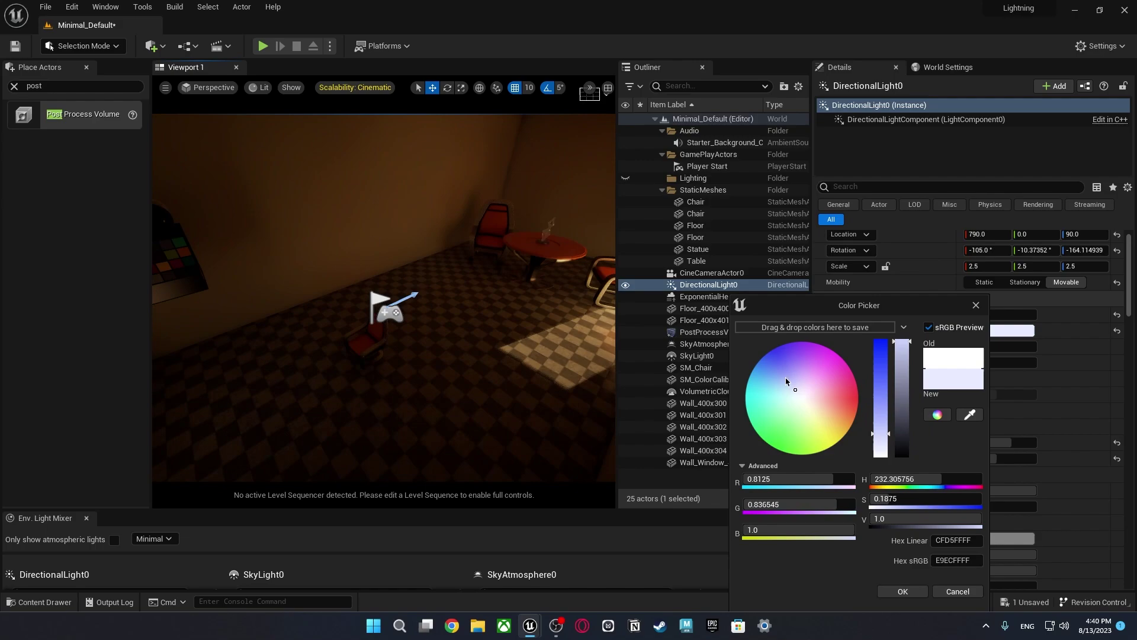
left_click_drag(787, 381, 783, 368)
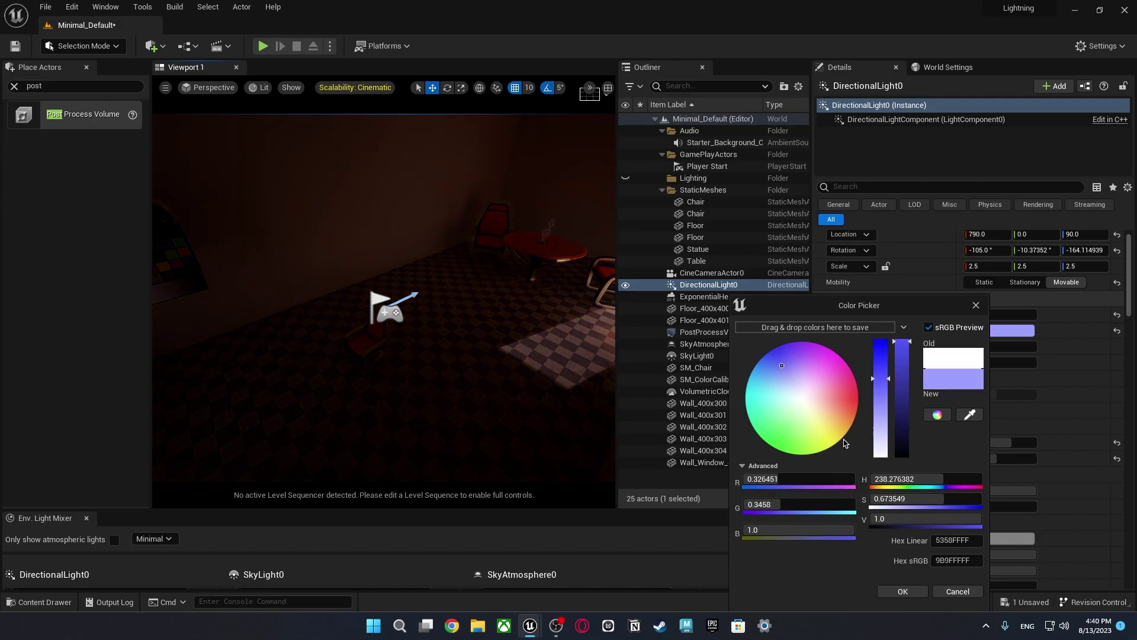
left_click(894, 589)
right_click_drag(406, 383, 333, 356)
key("ctrl+z")
Rotate DirectionalLight0 to about -106.4°, -15.2°, -163.8° and check the sunlight inside the room
key("w")
key("e")
mouse_move(217, 323)
left_mouse_down()
mouse_move(195, 331)
mouse_move(217, 337)
mouse_move(211, 323)
mouse_move(228, 350)
mouse_move(208, 326)
left_mouse_up()
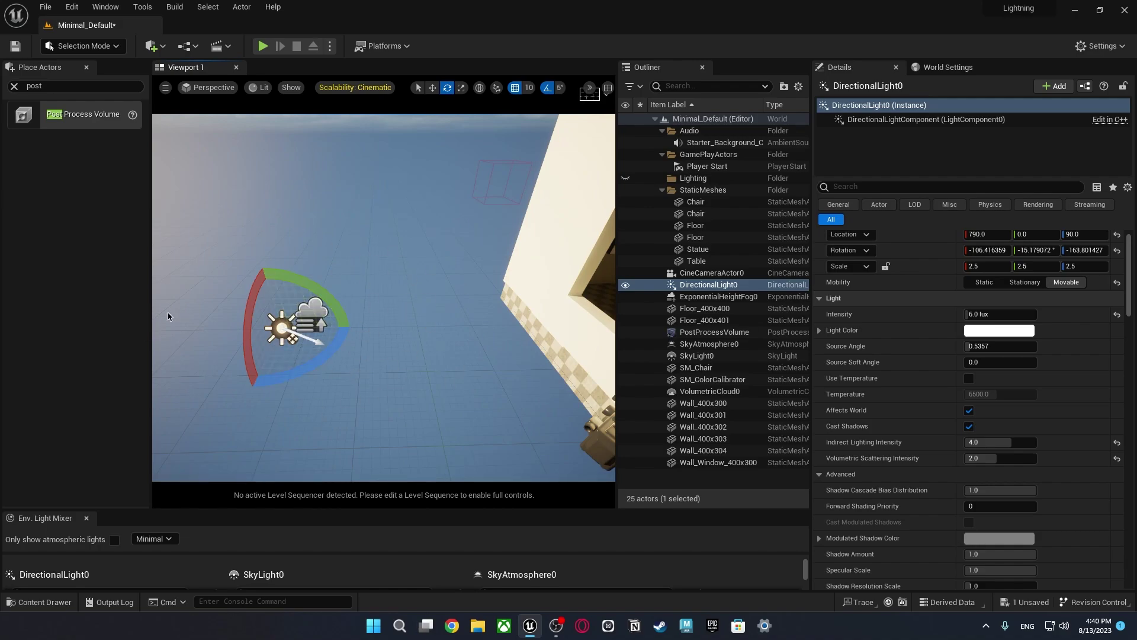
mouse_move(366, 368)
right_mouse_down()
mouse_move(450, 308)
mouse_move(414, 320)
mouse_move(450, 317)
mouse_move(365, 368)
right_mouse_up()
key("w")
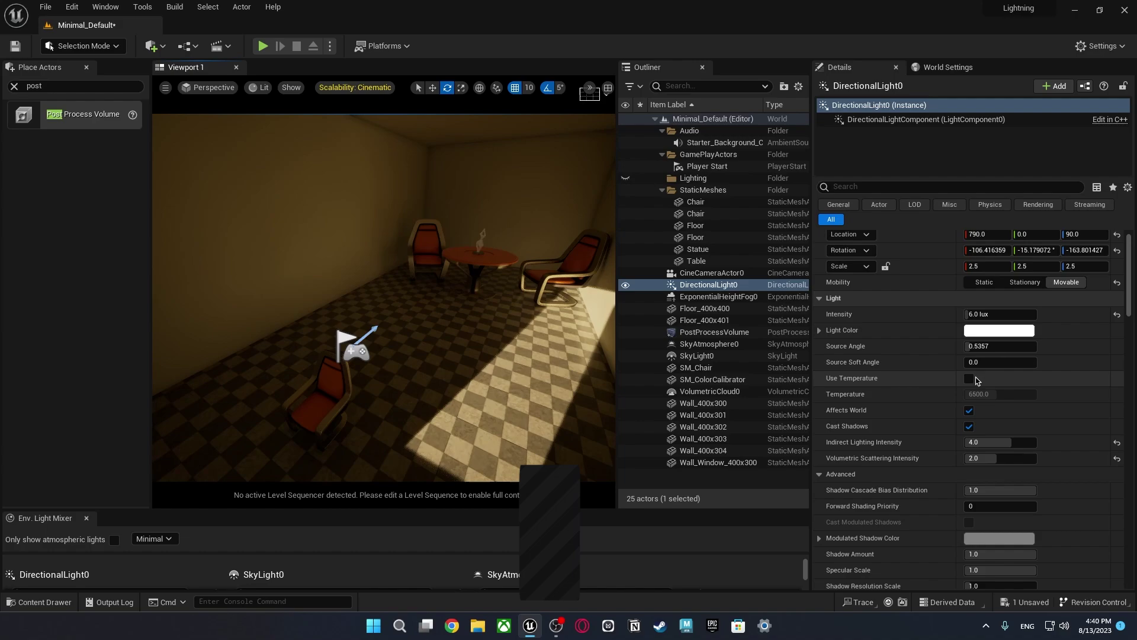
Enable Use Temperature on DirectionalLight0, set the temperature to about 8725, and inspect the sunlit floor
left_click(970, 379)
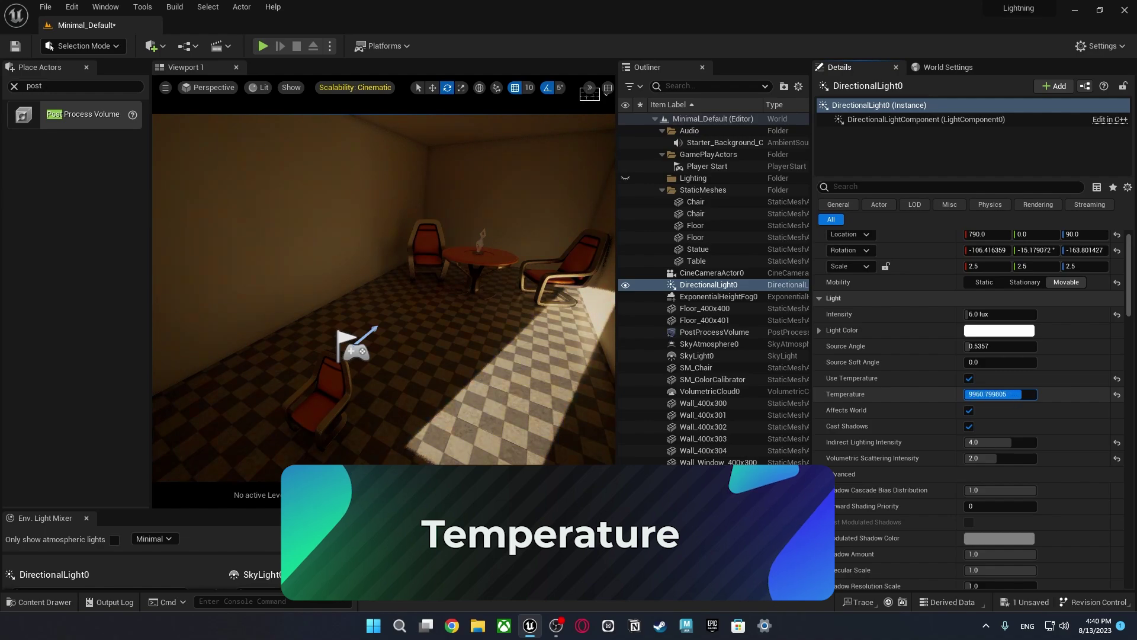
left_click_drag(983, 394, 1136, 416)
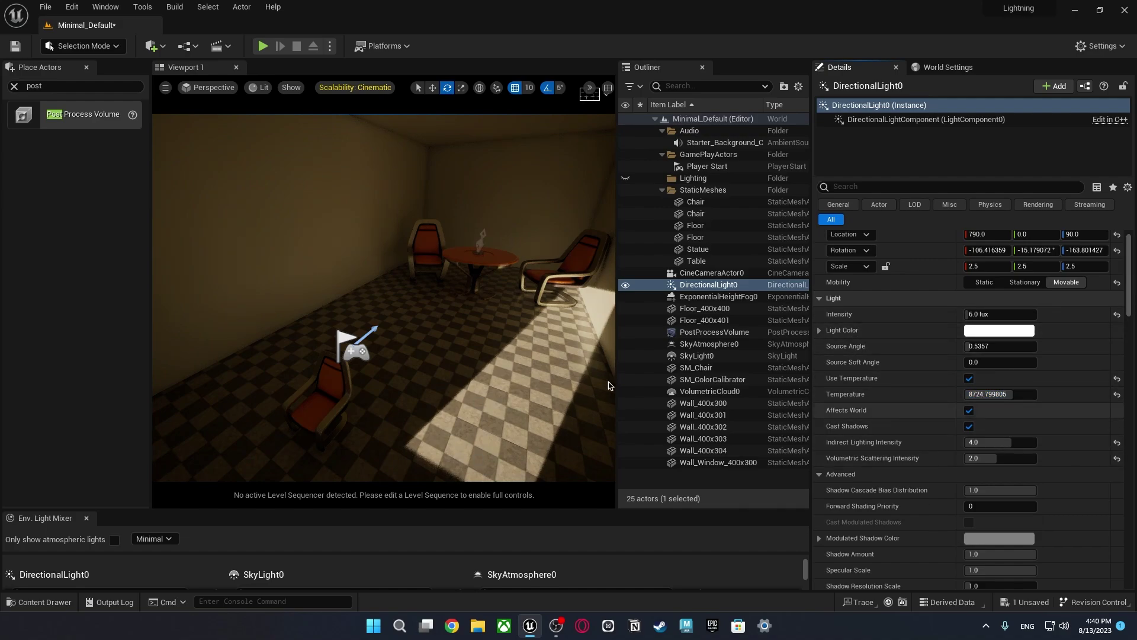
right_click_drag(607, 386, 577, 389)
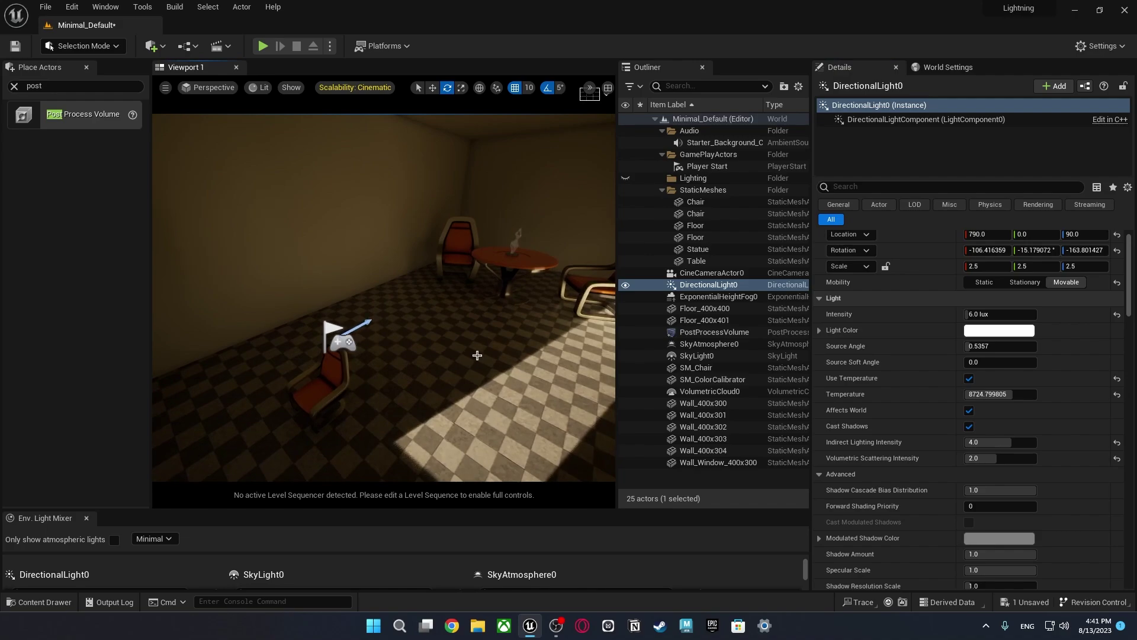
right_click_drag(577, 389, 616, 491)
key("w")
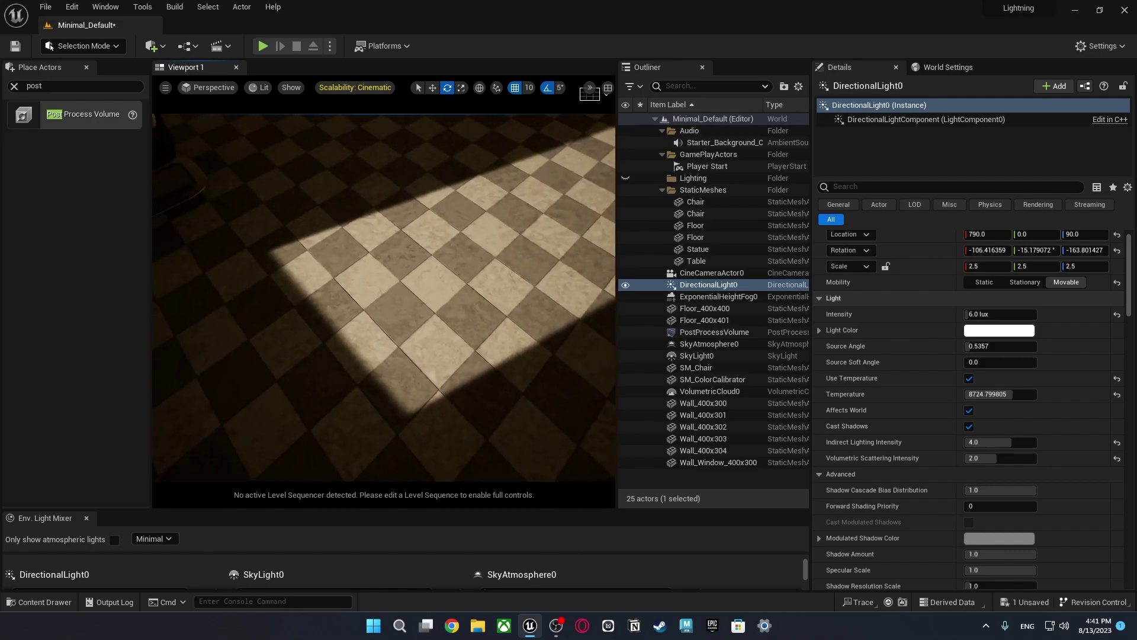
key("s")
right_click_drag(384, 296, 338, 201)
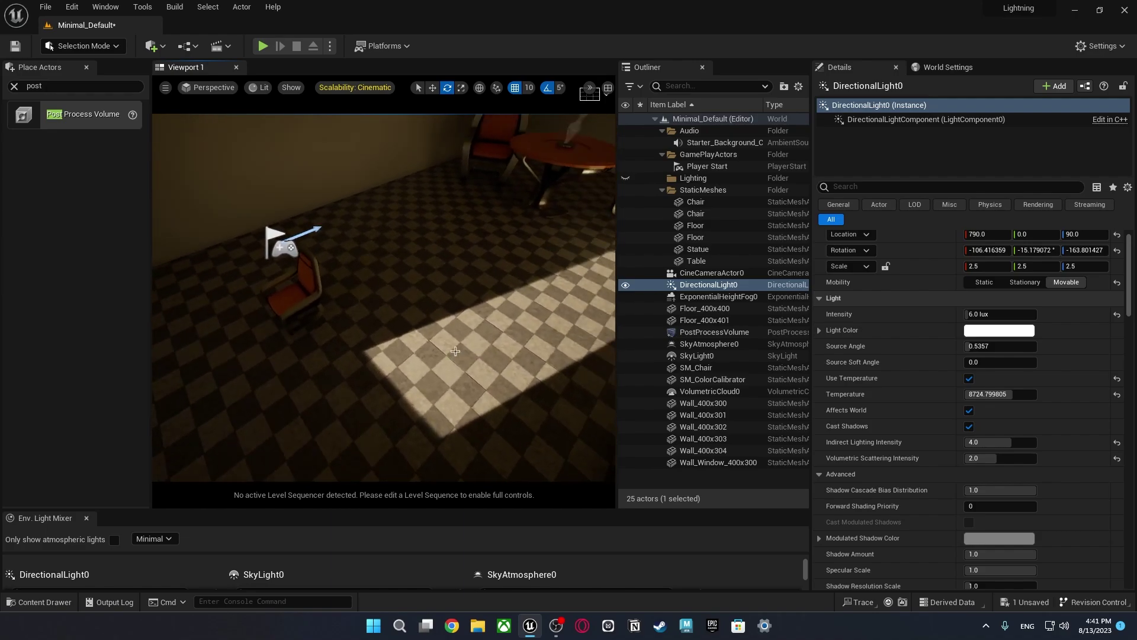
Move the small SM_Chair into the sunlight on the floor at location 160, -60, 30 and view its shadow
left_click(298, 298)
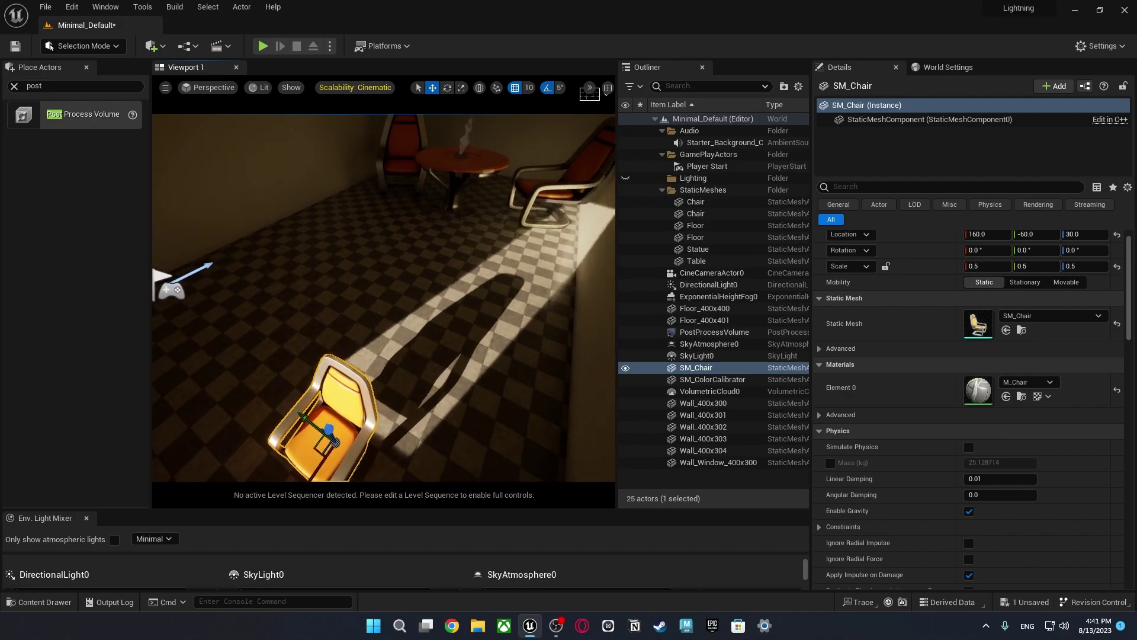
key("w")
right_click_drag(384, 296, 491, 261)
key("s")
key("a")
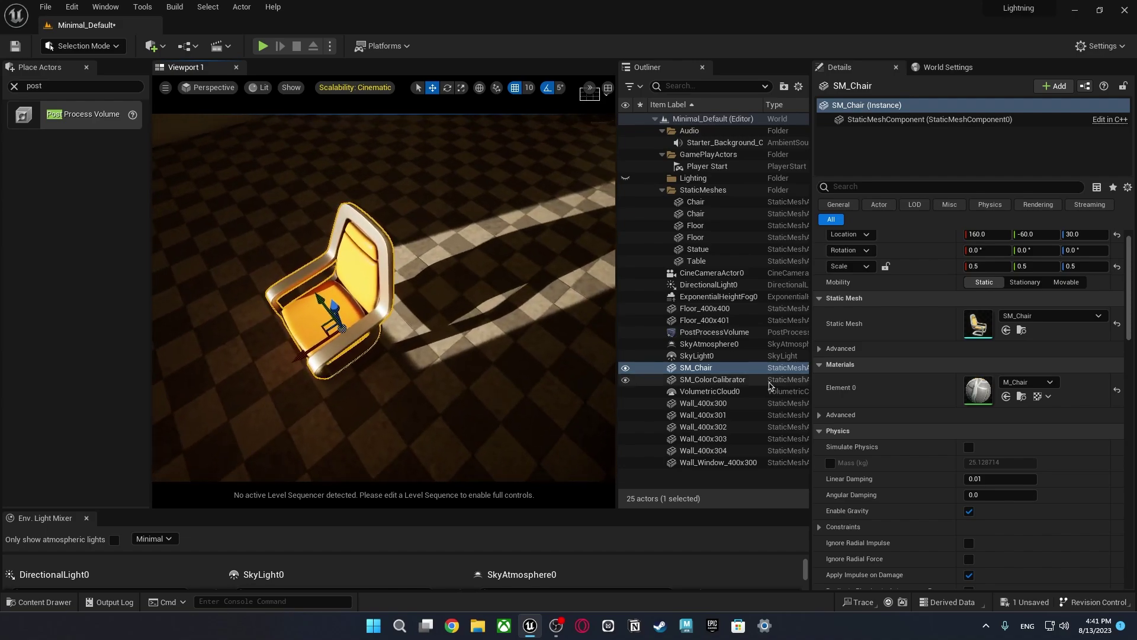
Soften DirectionalLight0's shadows with a Source Angle of 4 and a Source Soft Angle of 2.6
left_click(705, 286)
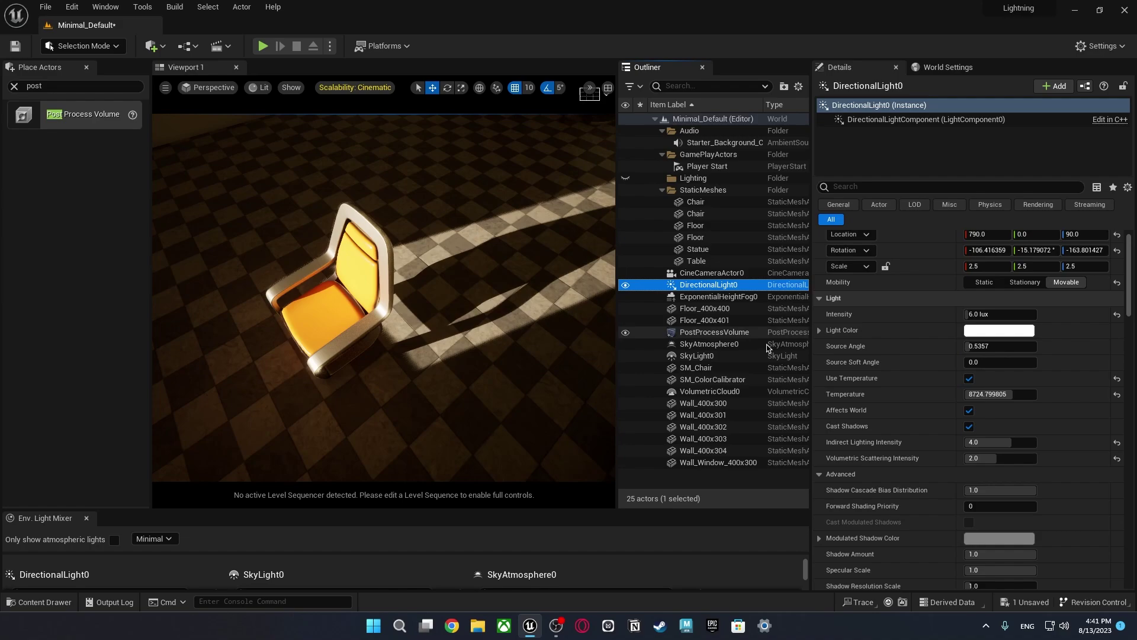
right_click_drag(474, 320, 592, 261)
right_click_drag(373, 320, 498, 298)
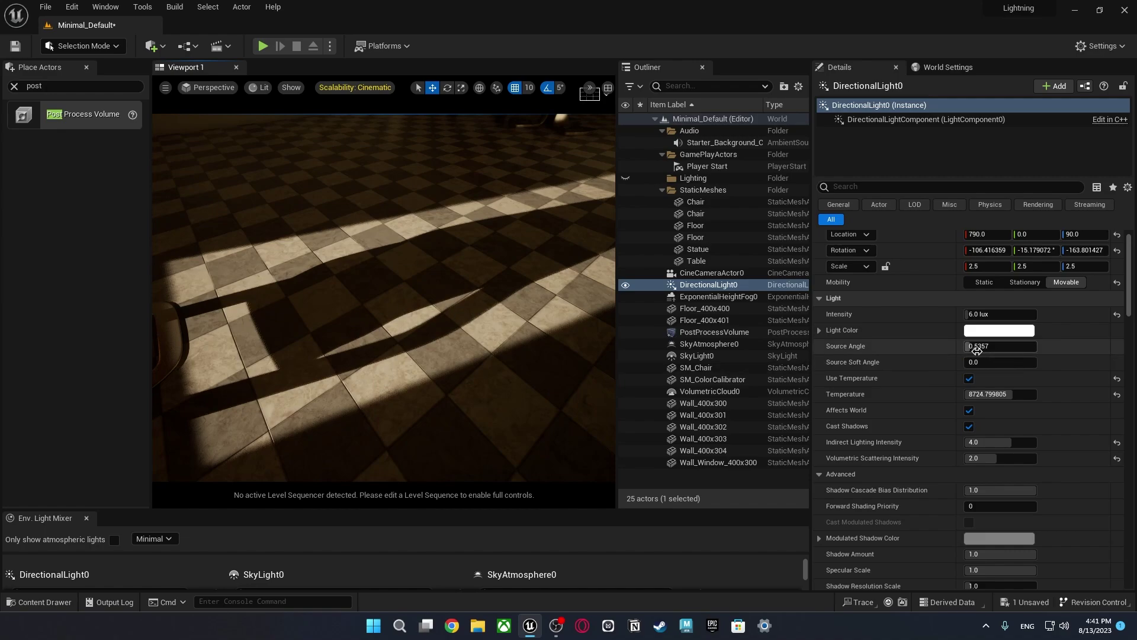
left_click_drag(981, 346, 1005, 346)
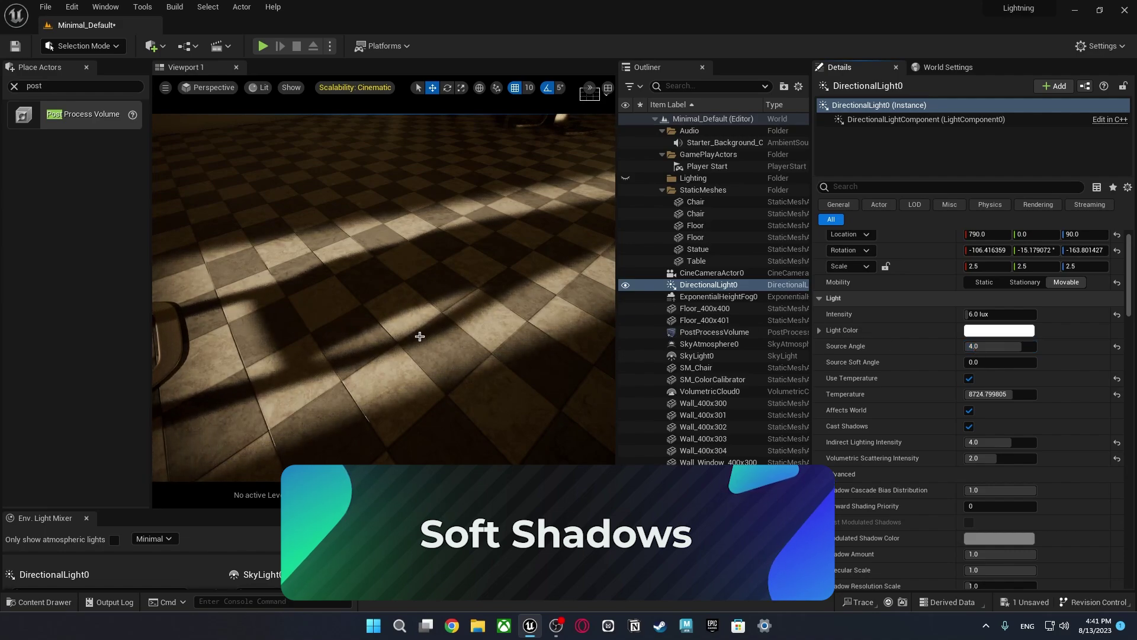
left_click_drag(991, 362, 999, 362)
left_click_drag(998, 362, 1001, 362)
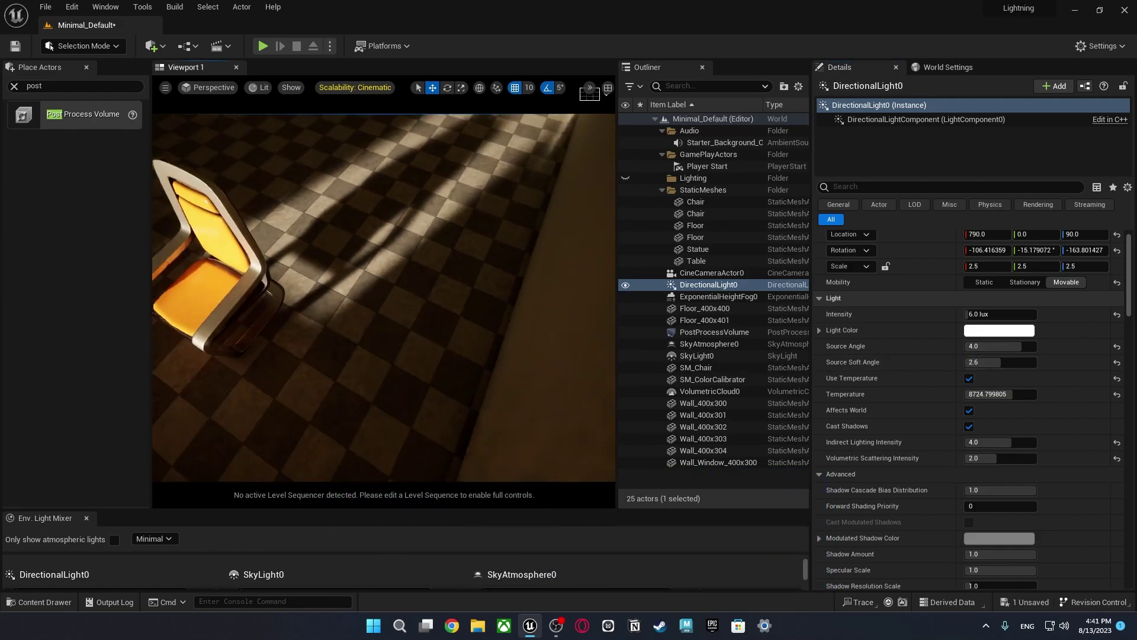
Examine the small chair's shadow and the room's lighting from several angles
mouse_move(384, 298)
right_mouse_down()
mouse_move(350, 267)
mouse_move(397, 284)
mouse_move(409, 326)
mouse_move(379, 290)
right_mouse_up()
right_click_drag(319, 361, 319, 300)
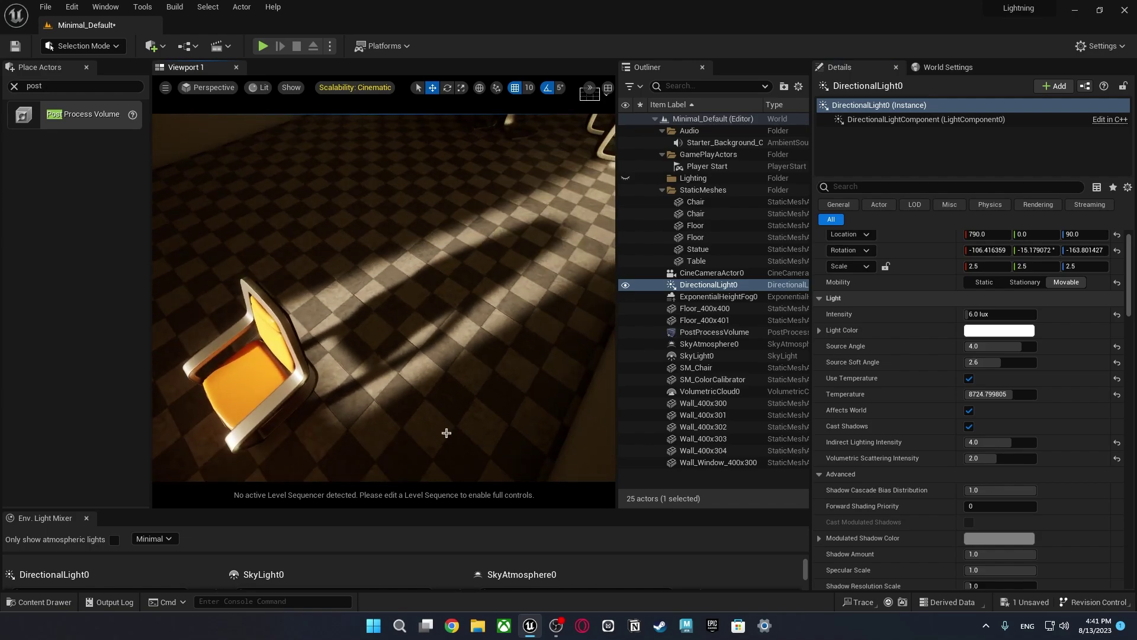
right_click_drag(447, 378, 436, 258)
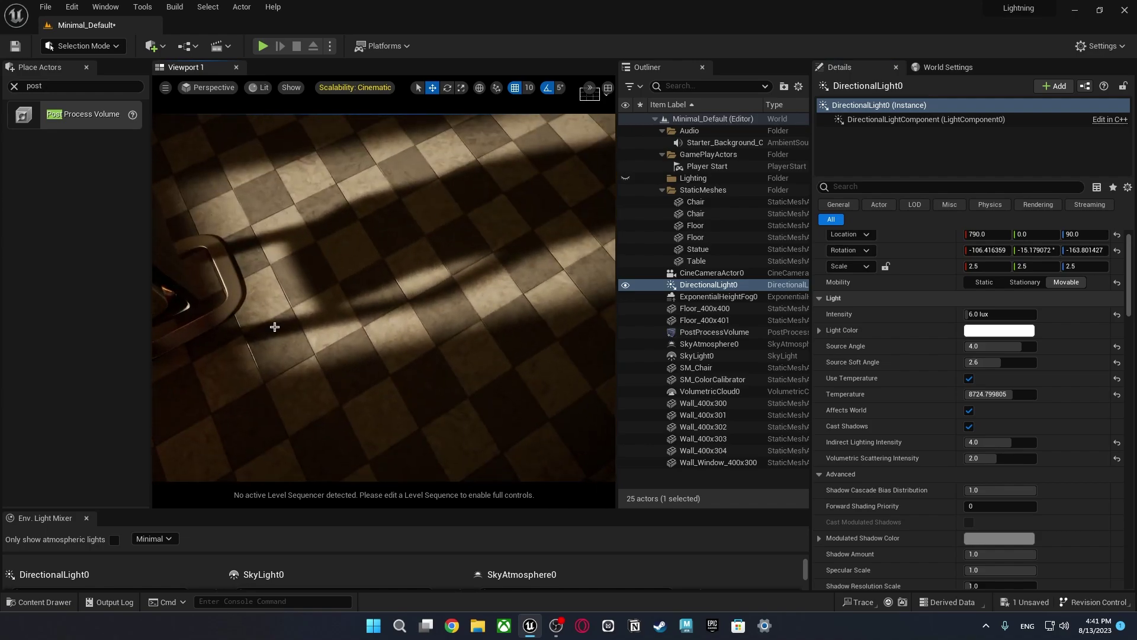
mouse_move(380, 391)
right_mouse_down()
mouse_move(380, 331)
mouse_move(380, 391)
mouse_move(332, 373)
mouse_move(379, 344)
mouse_move(380, 391)
mouse_move(396, 387)
right_mouse_up()
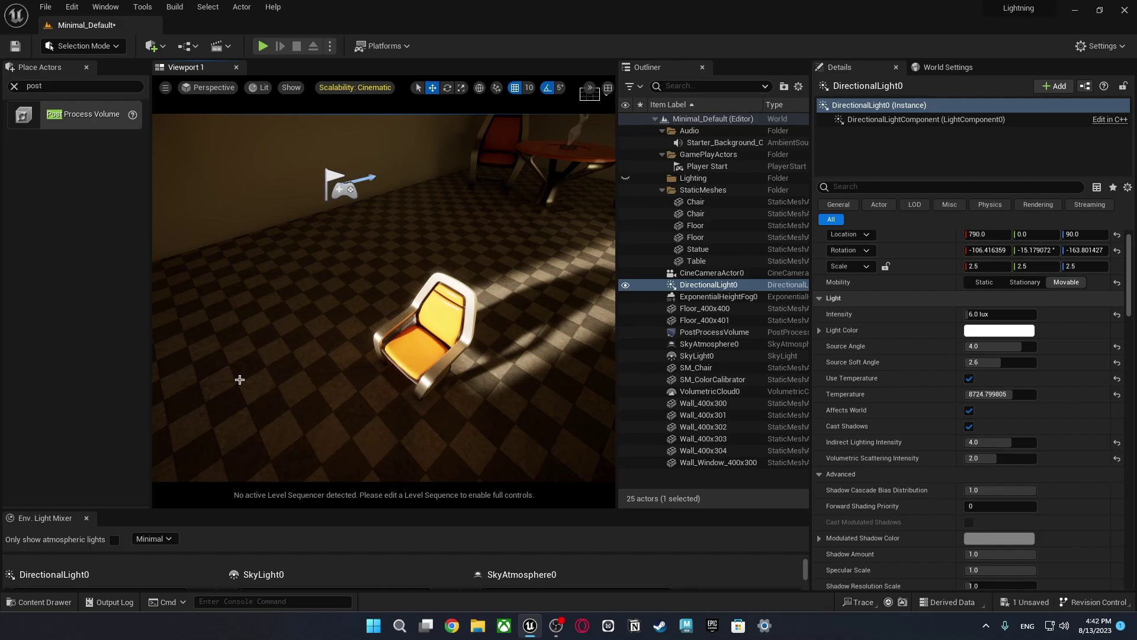
right_click_drag(240, 379, 409, 314)
mouse_move(391, 373)
right_mouse_down()
mouse_move(403, 371)
mouse_move(391, 373)
right_mouse_up()
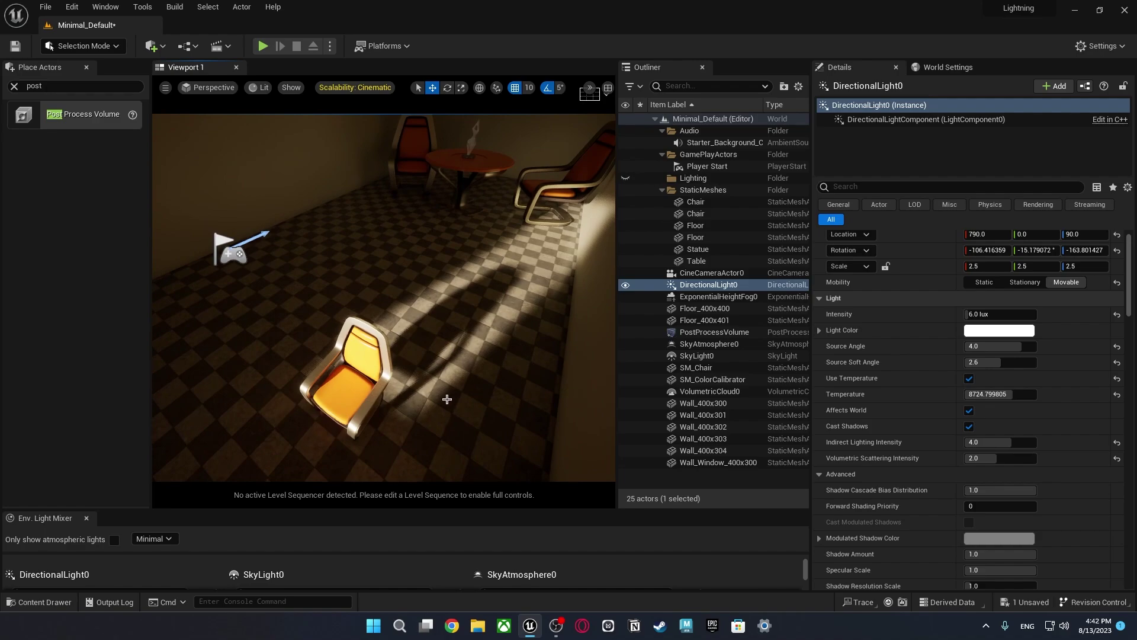
mouse_move(447, 399)
right_mouse_down()
mouse_move(474, 370)
mouse_move(448, 408)
mouse_move(424, 403)
mouse_move(447, 399)
right_mouse_up()
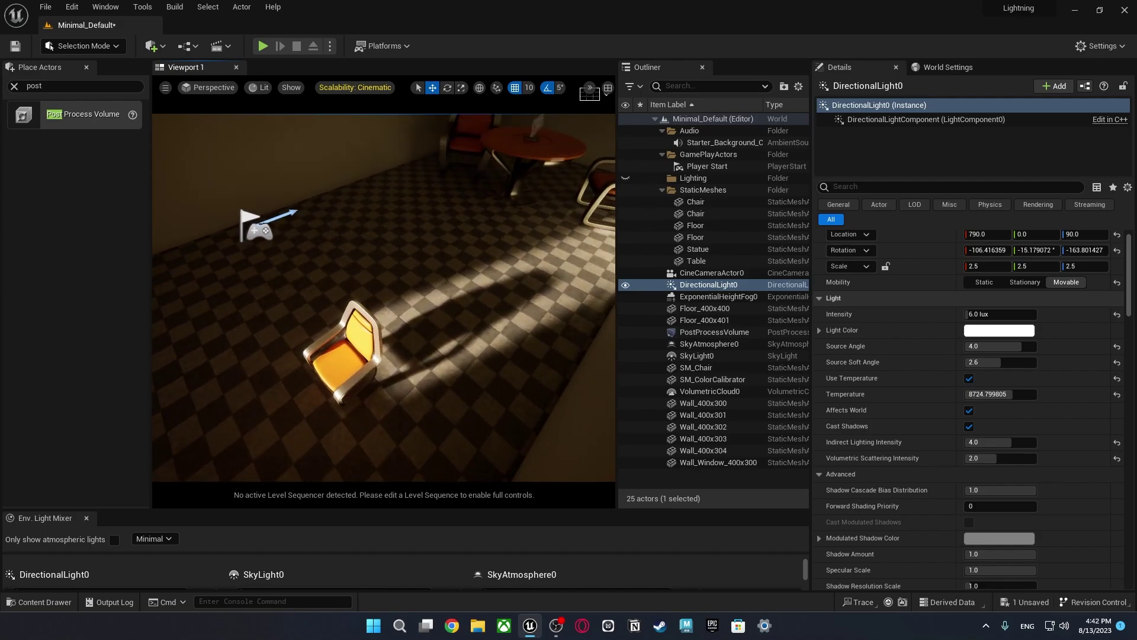
right_click_drag(447, 399, 447, 400)
right_click_drag(431, 307, 431, 307)
right_click_drag(439, 348, 391, 335)
right_click_drag(426, 298, 403, 293)
right_click_drag(389, 346, 365, 212)
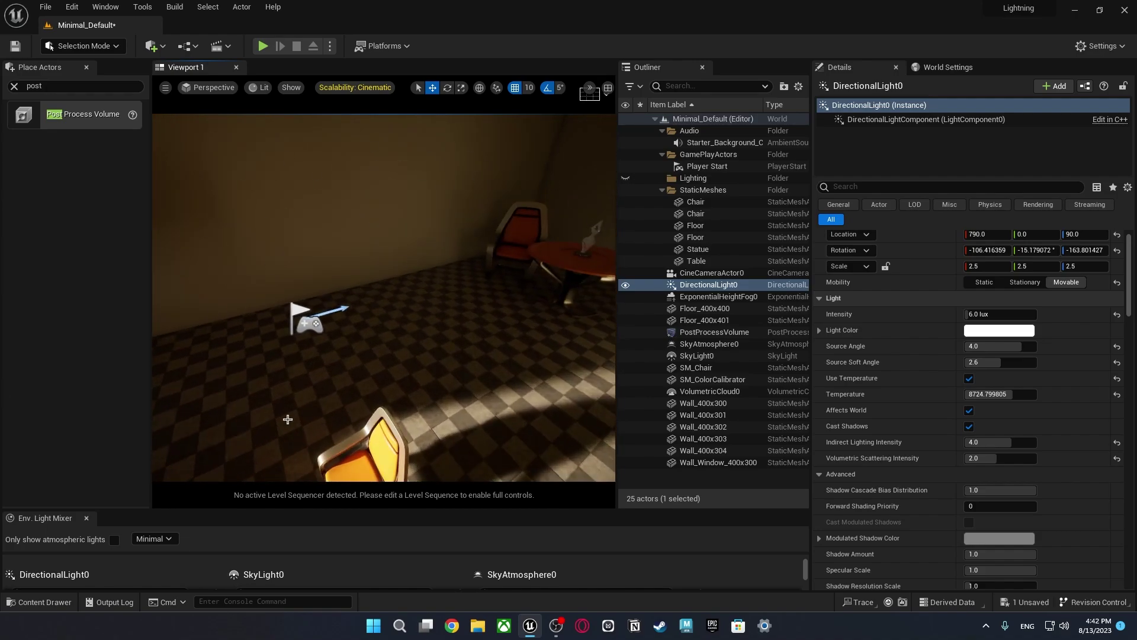
scroll(1042, 427, "down", 4)
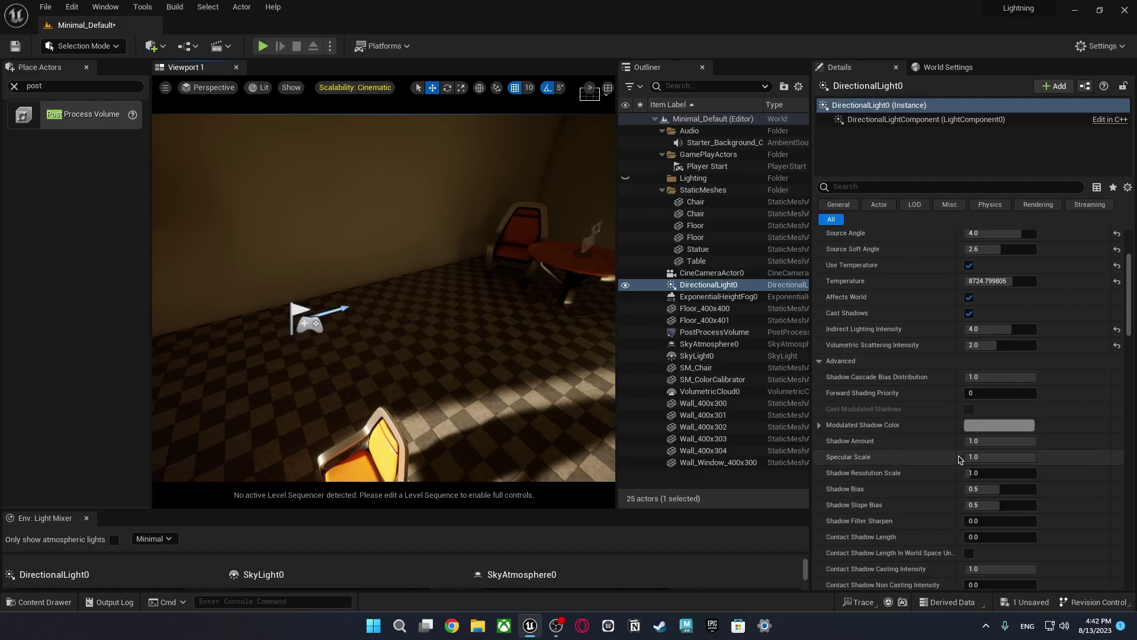
Enable the Global Illumination and Reflections method overrides on the PostProcessVolume, both using Lumen
left_click(711, 333)
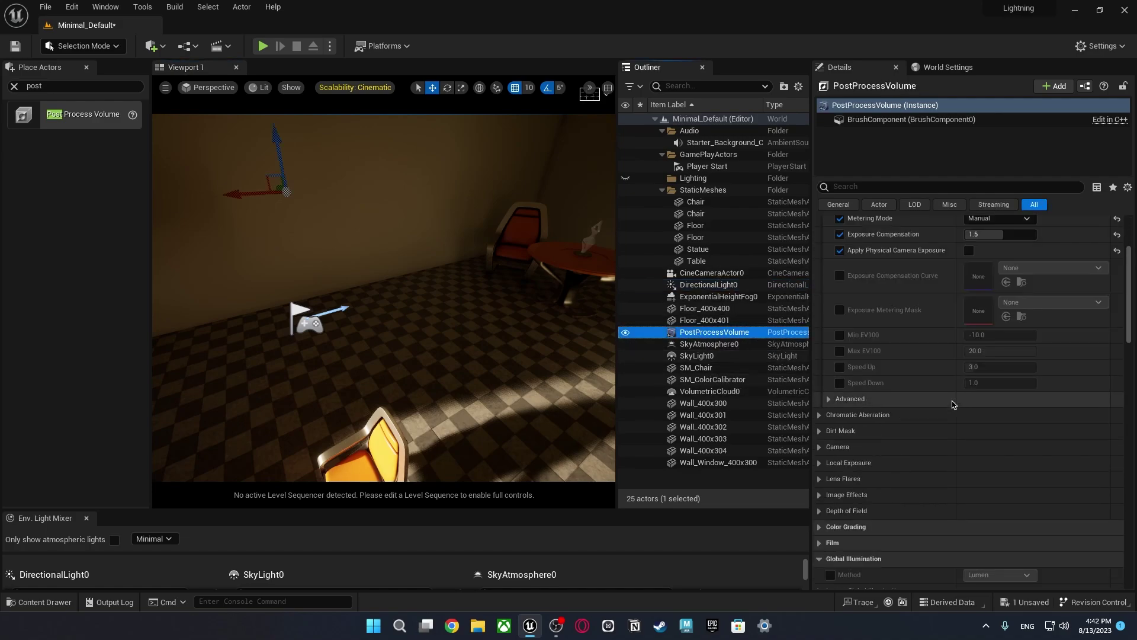
scroll(952, 409, "down", 5)
left_click(830, 328)
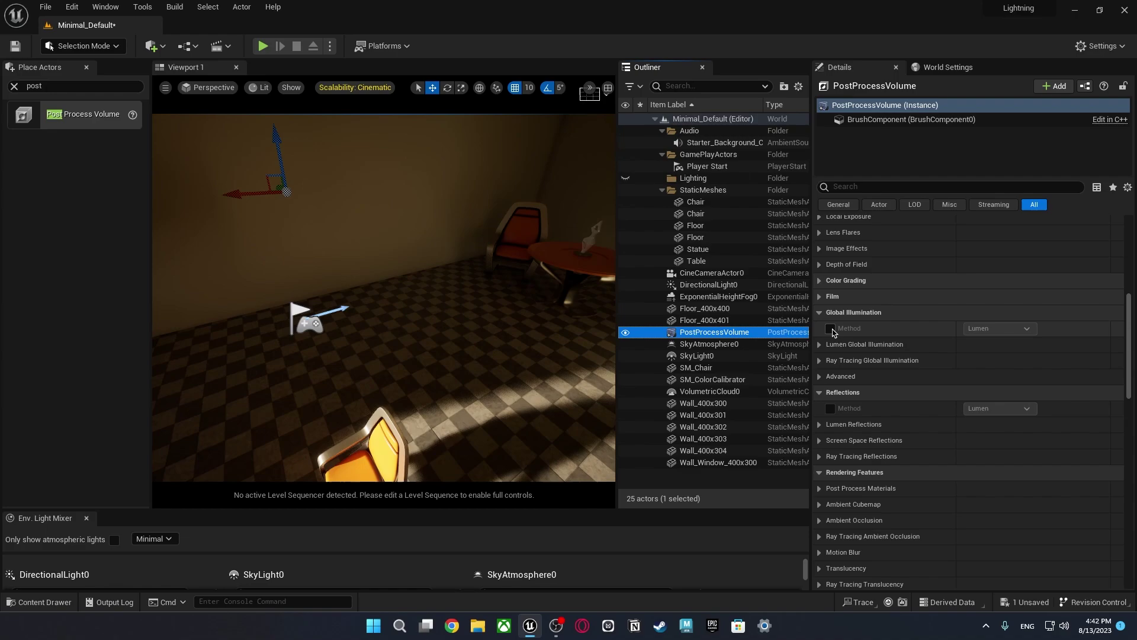
left_click(830, 409)
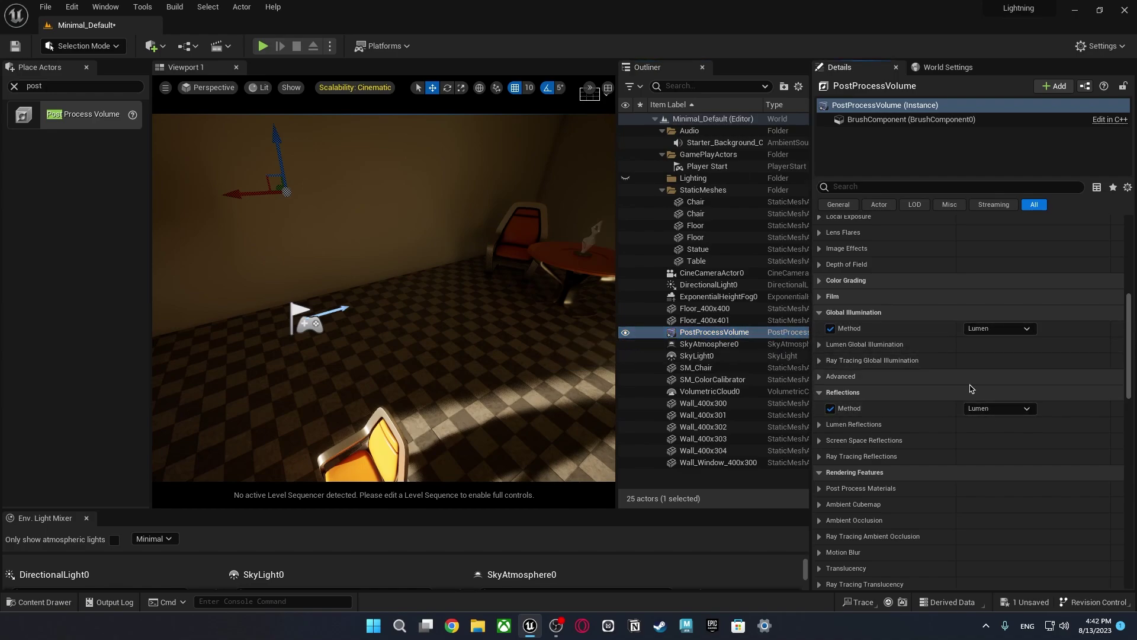
Override the PostProcessVolume's Lumen Scene Lighting Quality with a value of 2 and view the room
left_click(820, 345)
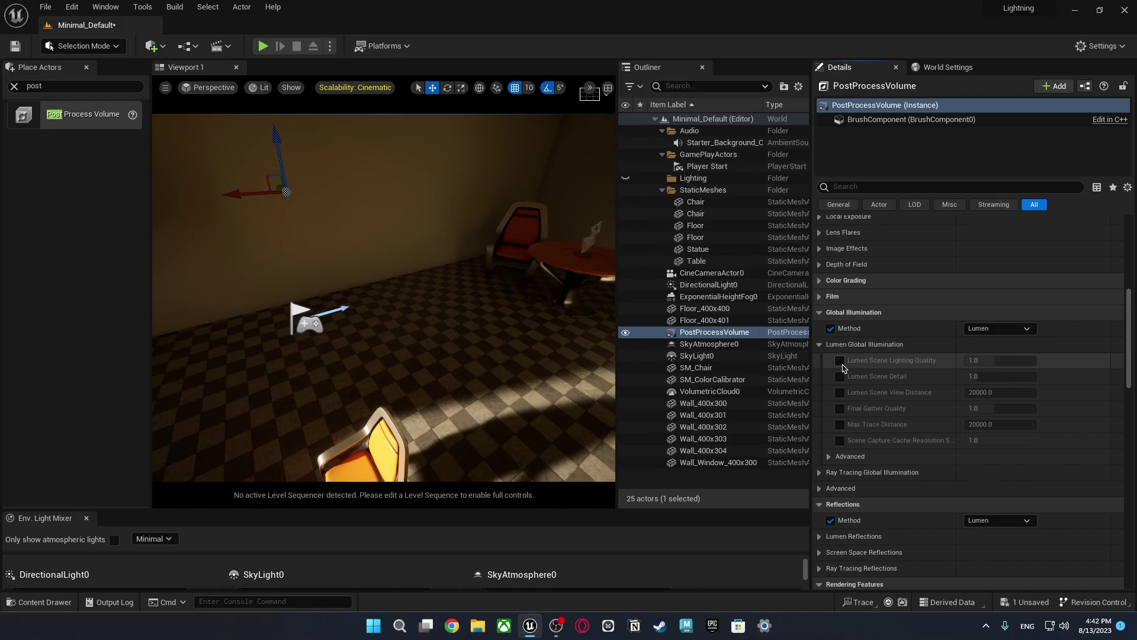
left_click(840, 361)
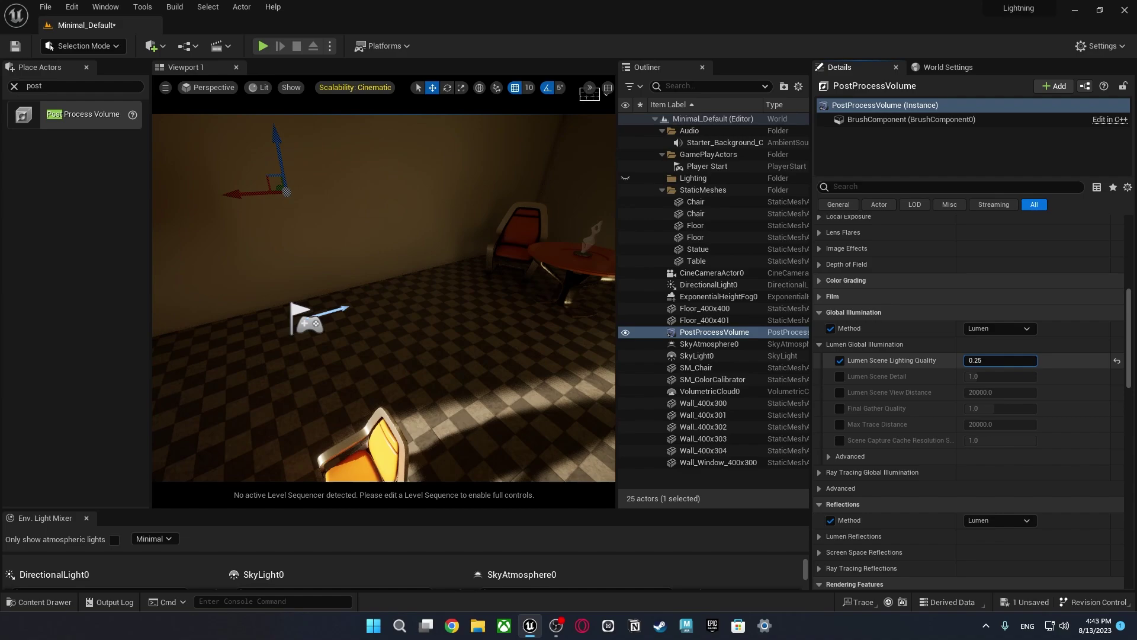
mouse_move(513, 340)
right_mouse_down()
mouse_move(592, 296)
mouse_move(590, 285)
mouse_move(548, 308)
mouse_move(515, 356)
right_mouse_up()
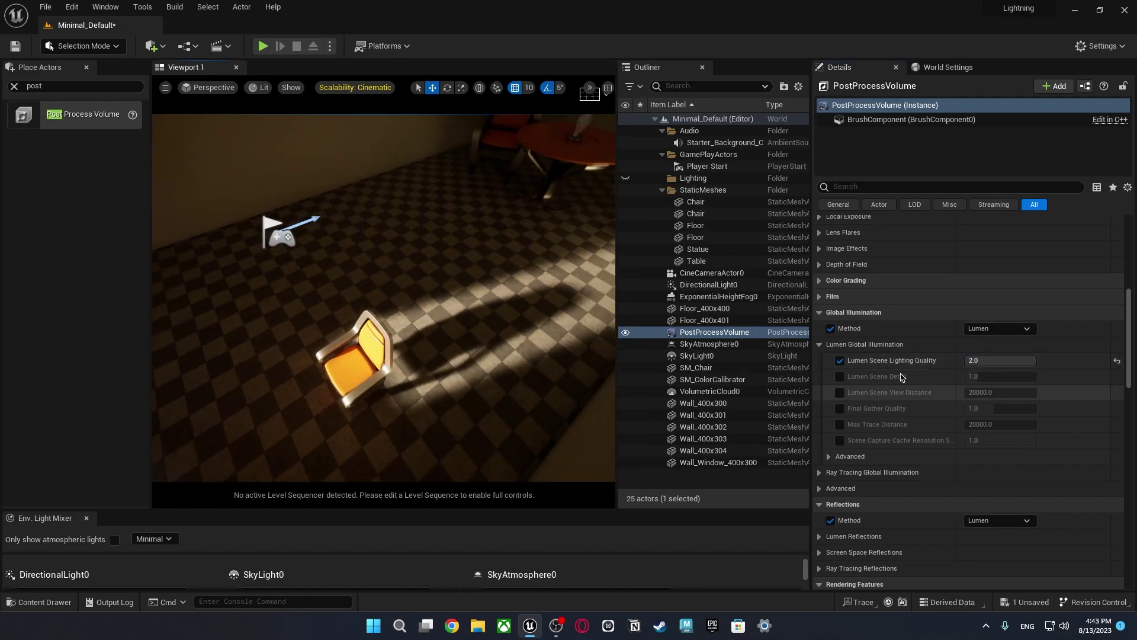
Enable Lumen Scene Detail at 4 and Final Gather Quality at 2 on the PostProcessVolume
left_click(840, 377)
left_click_drag(983, 377, 1037, 377)
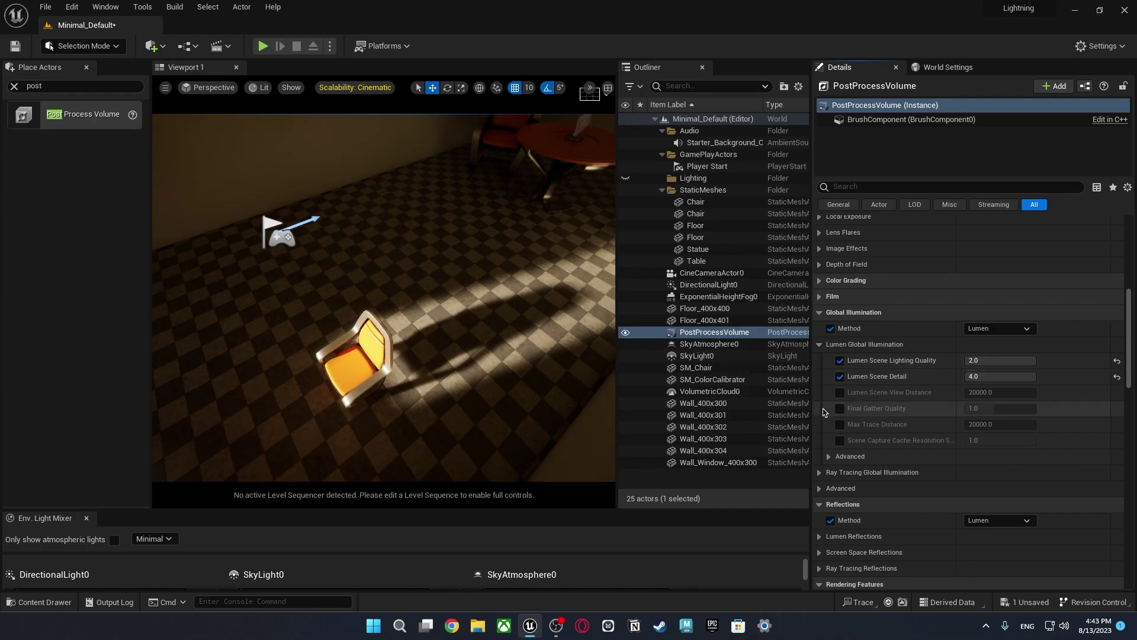
left_click(840, 409)
left_click_drag(971, 409, 1007, 409)
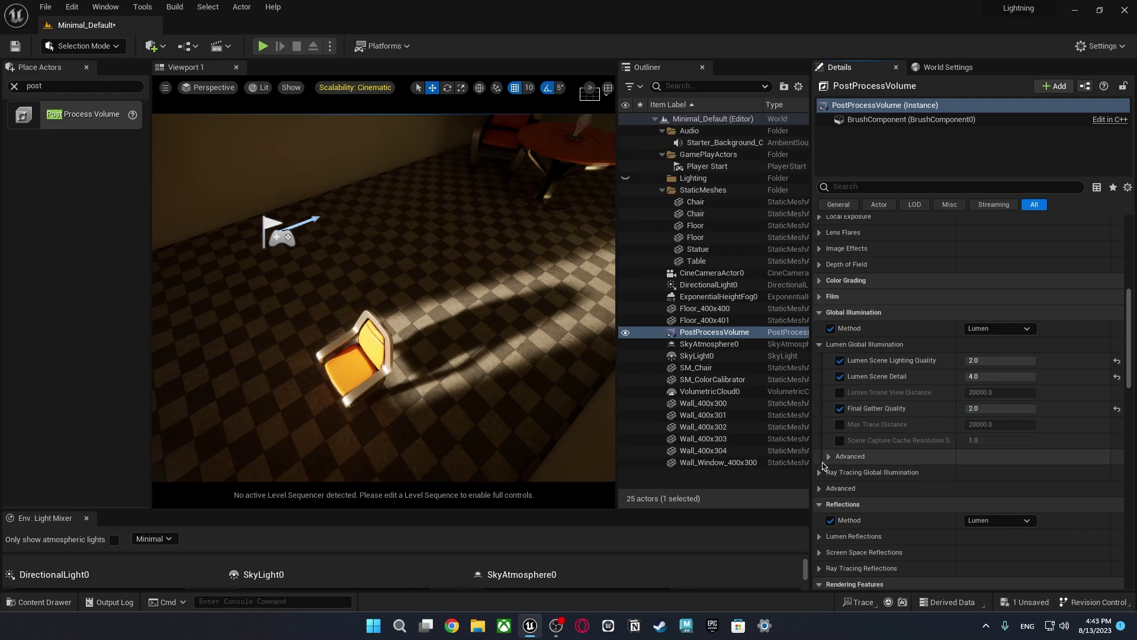
Override the PostProcessVolume's Lumen Scene Lighting Update Speed and Final Gather Lighting Update Speed, setting both to 0.5
left_click(829, 456)
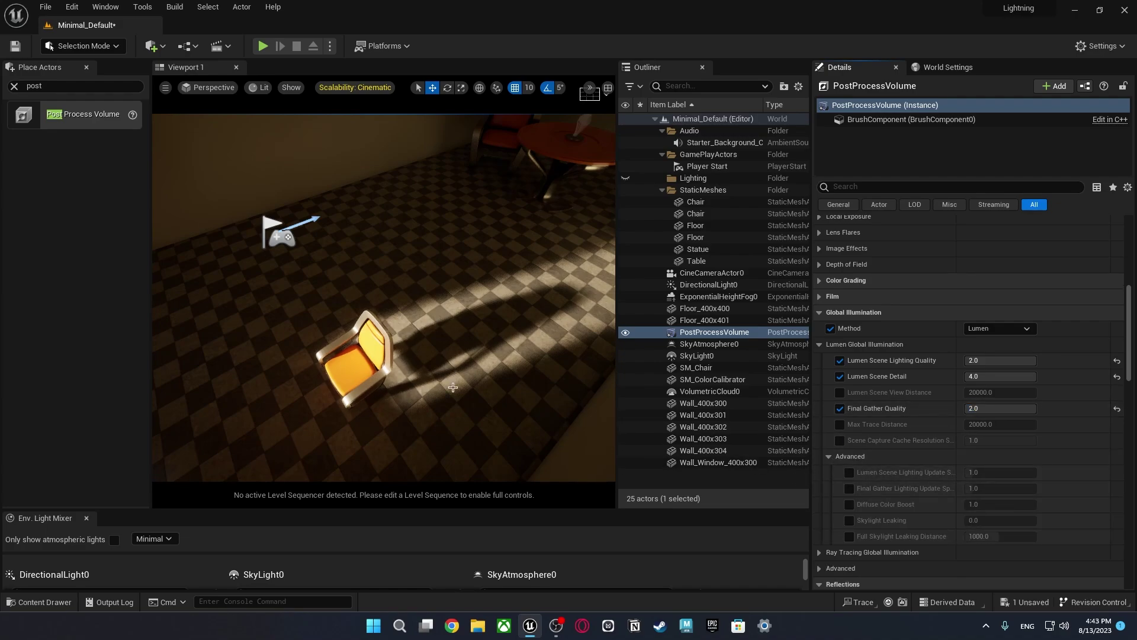
right_click_drag(451, 379, 465, 218)
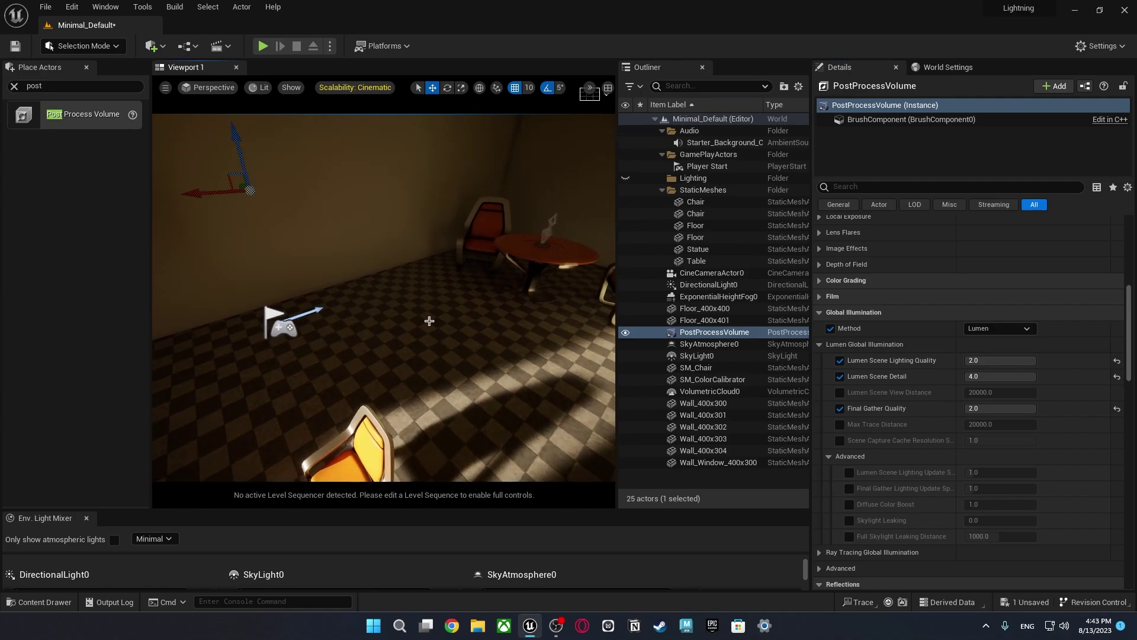
left_click(850, 472)
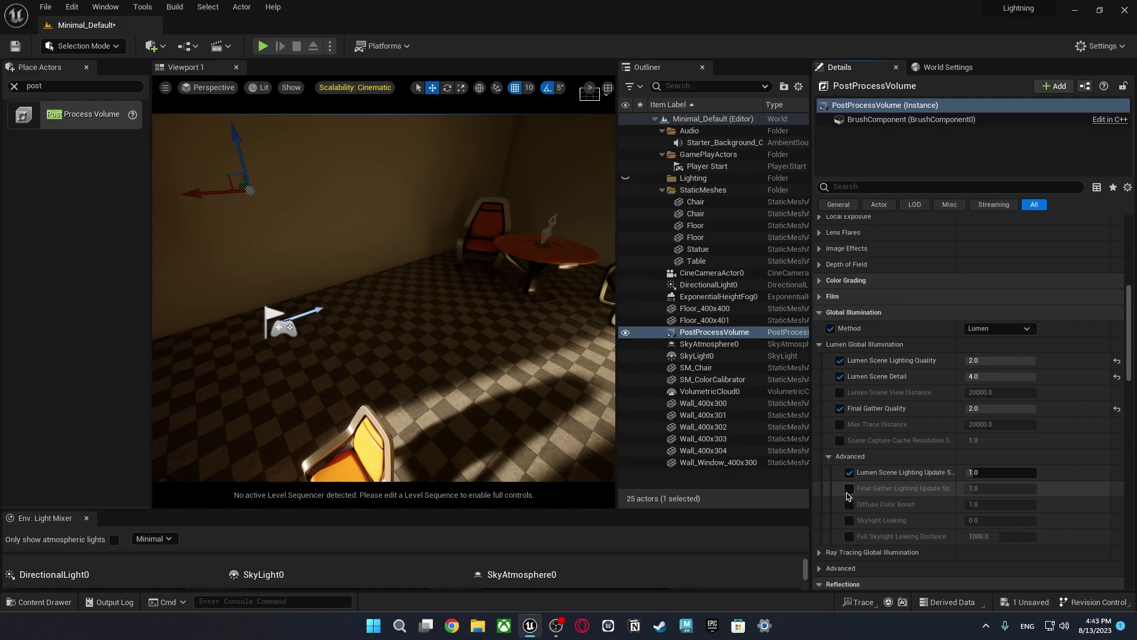
left_click(849, 489)
left_click(991, 473)
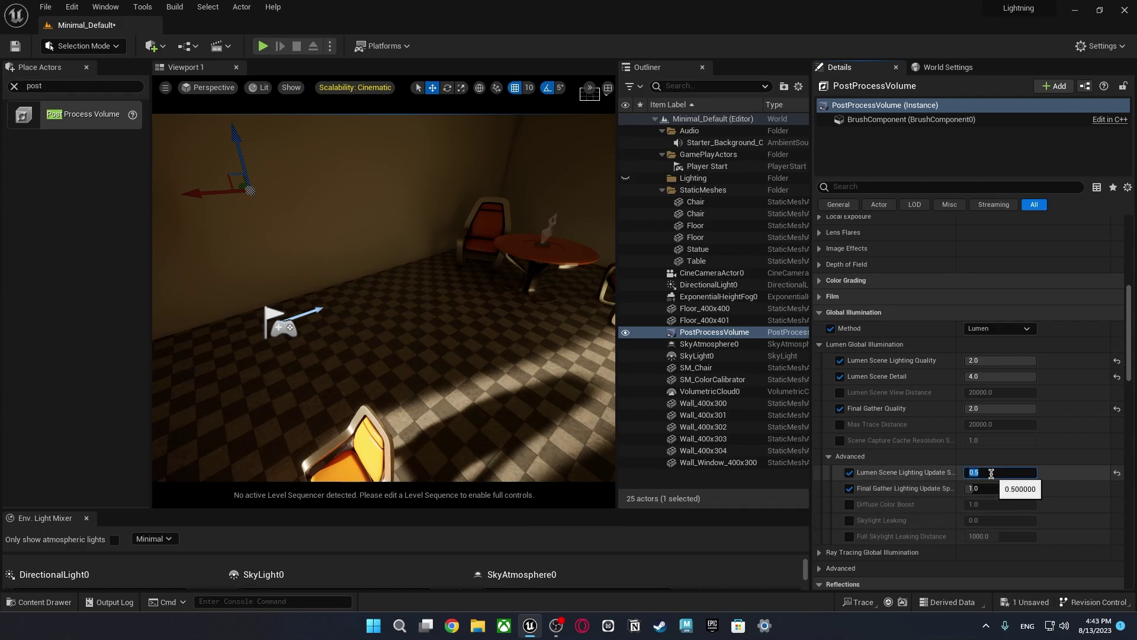
left_click(999, 490)
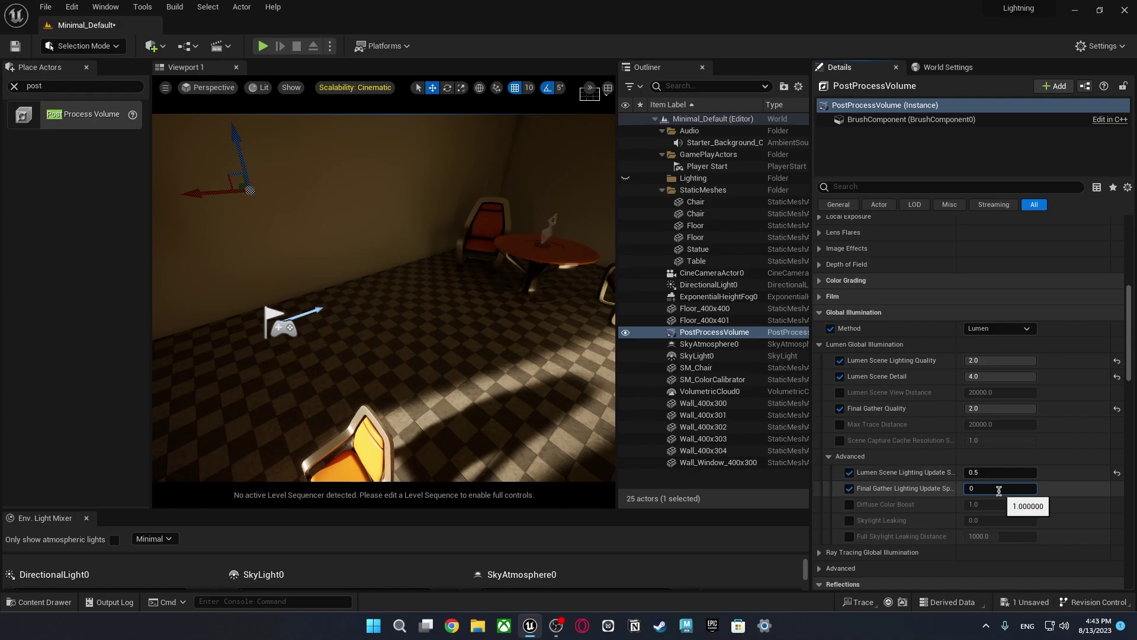
right_click_drag(485, 279, 512, 297)
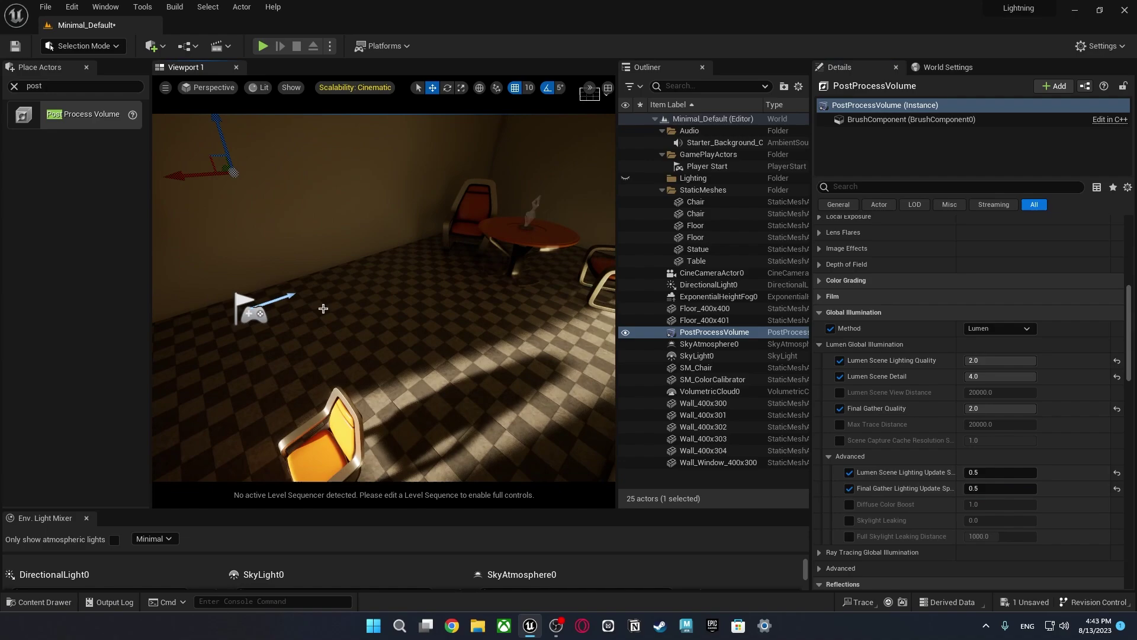
Display the FPS stat in the viewport and check the frame rate while moving around the small chair
right_click_drag(322, 308, 356, 255)
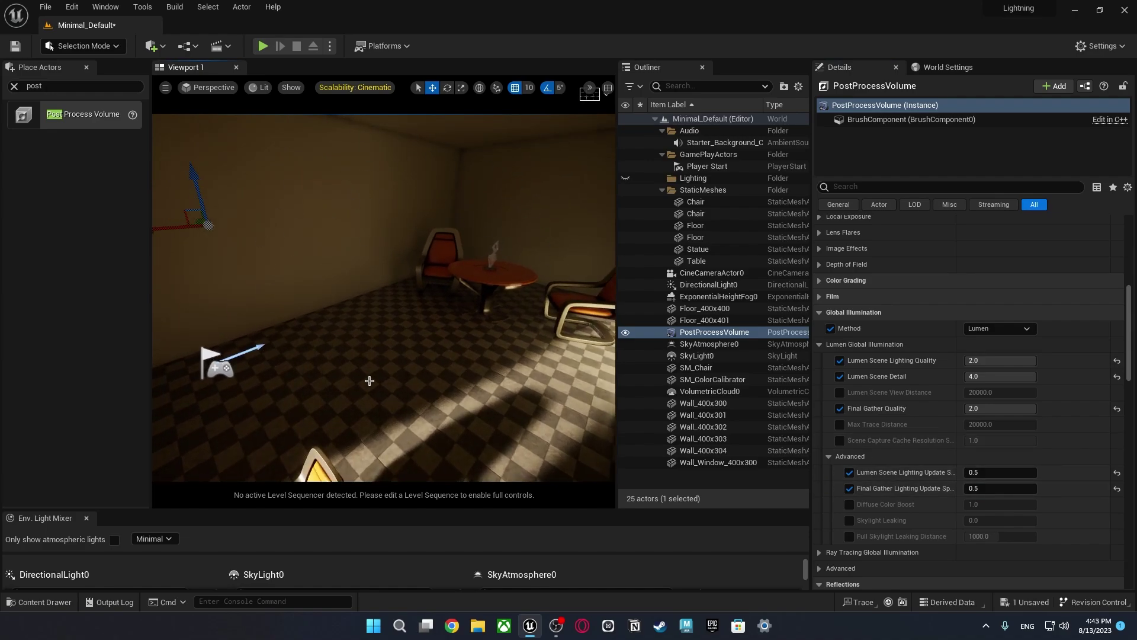
right_click_drag(370, 380, 369, 380)
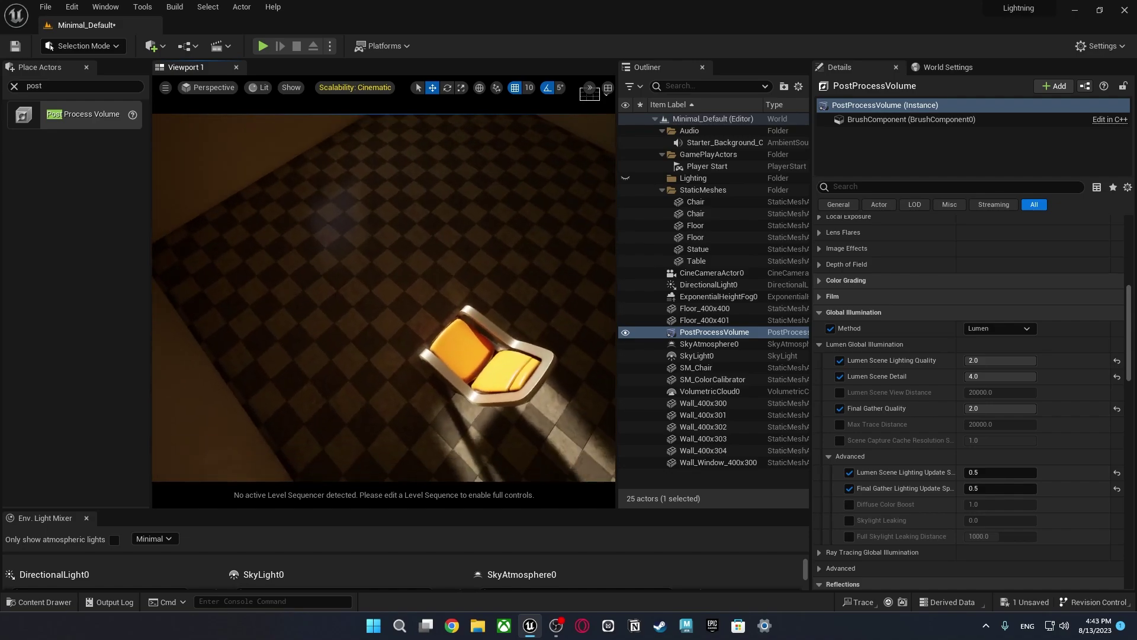
right_click_drag(381, 283, 380, 283)
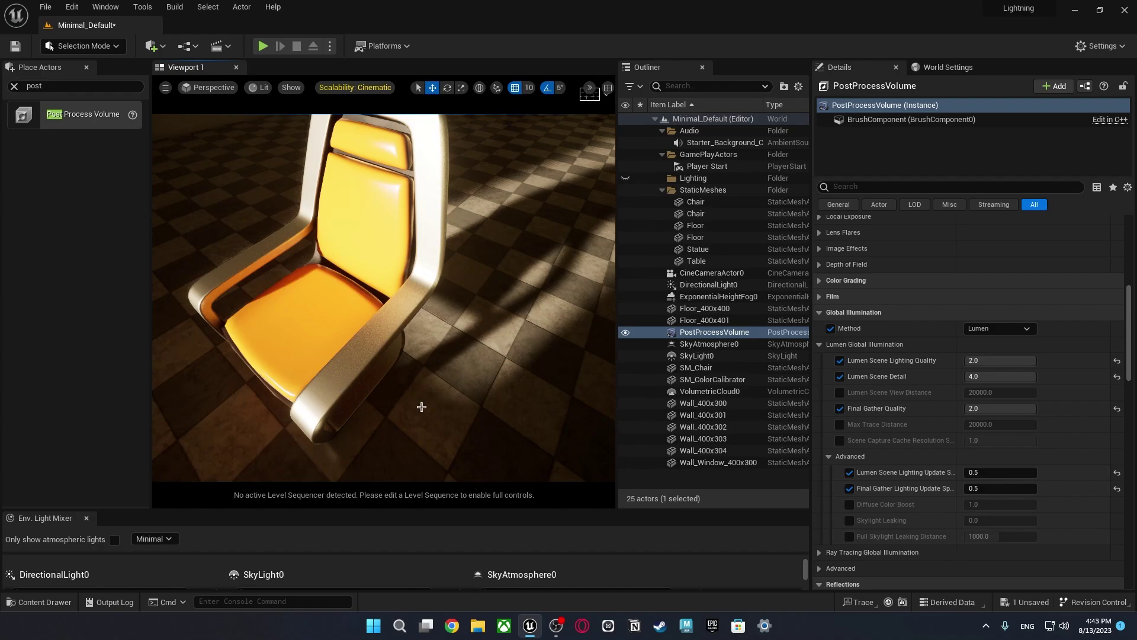
right_click_drag(421, 406, 421, 406)
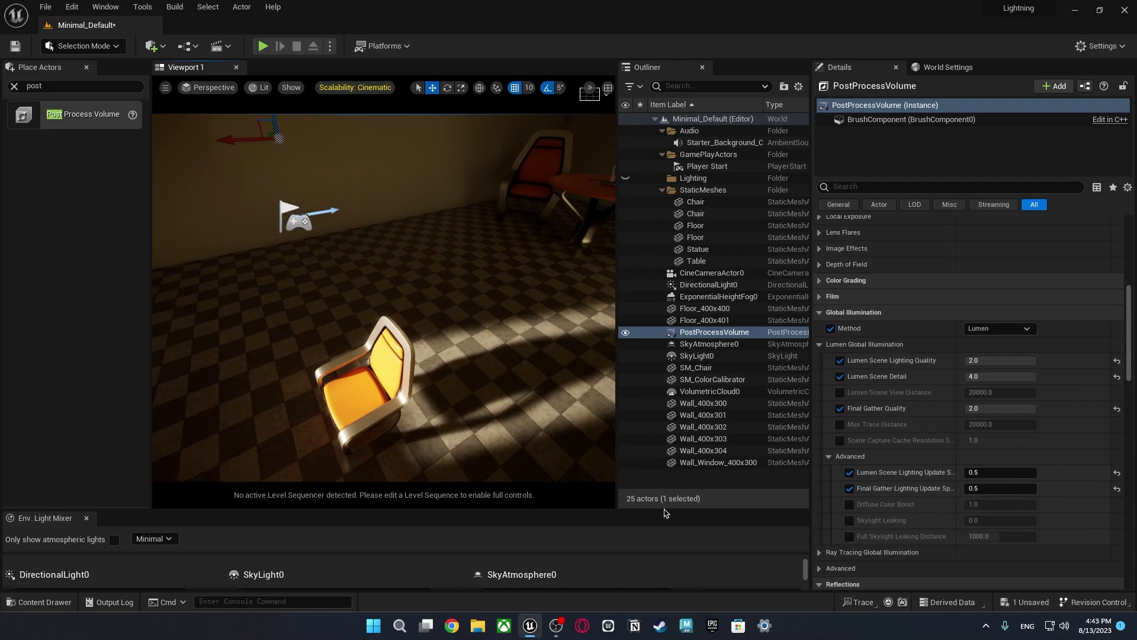
right_click_drag(384, 410, 385, 410)
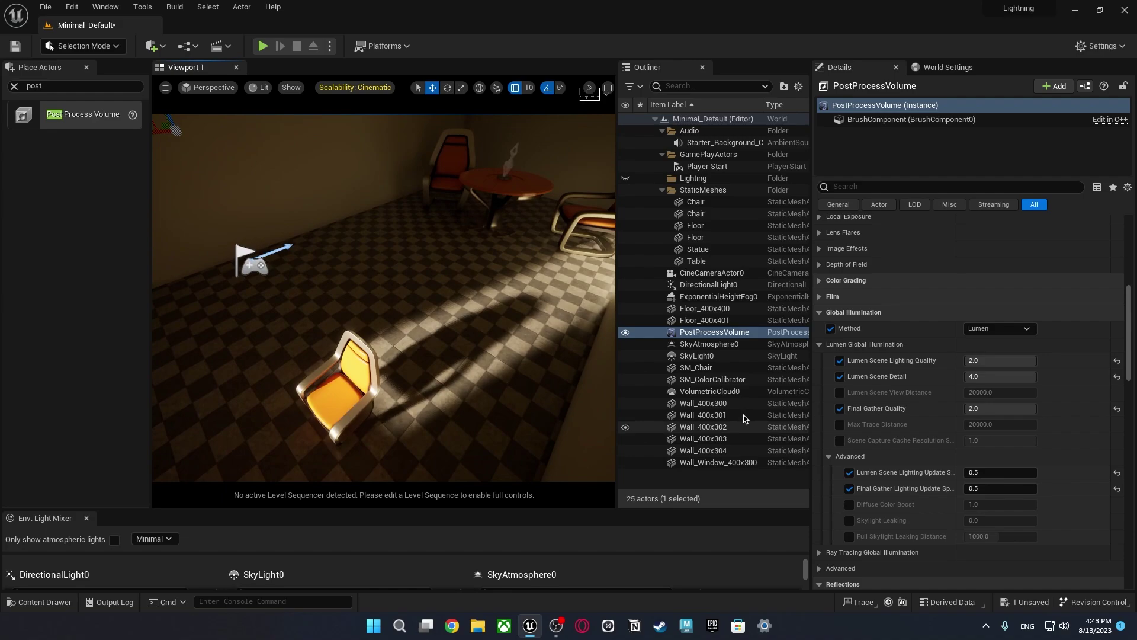
left_click(165, 87)
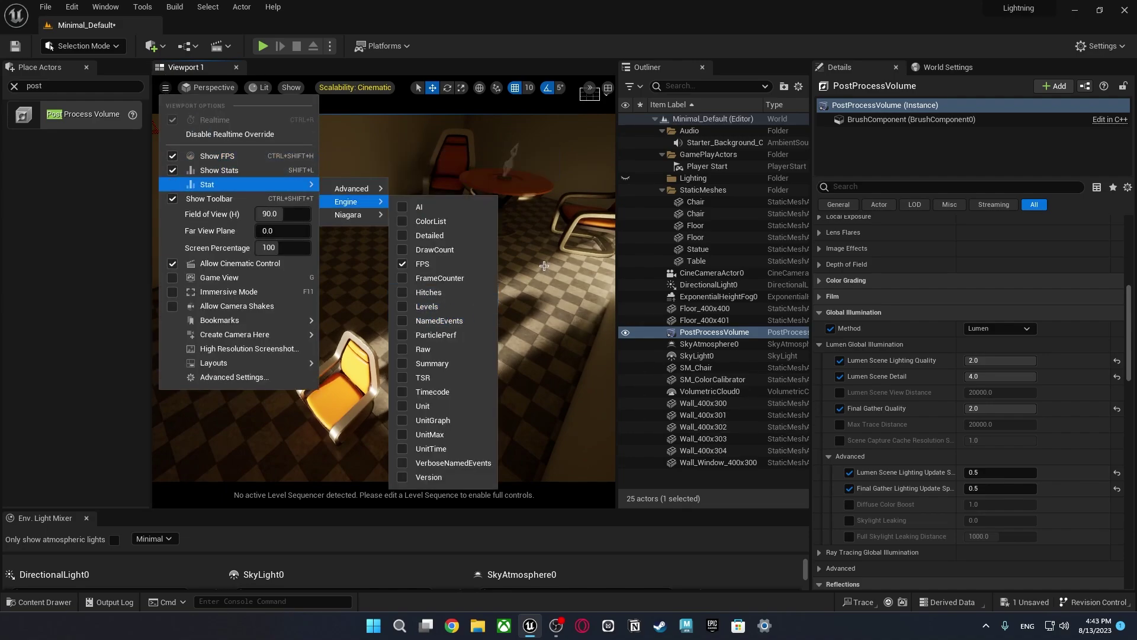
right_click_drag(538, 268, 538, 268)
right_click_drag(552, 227, 552, 226)
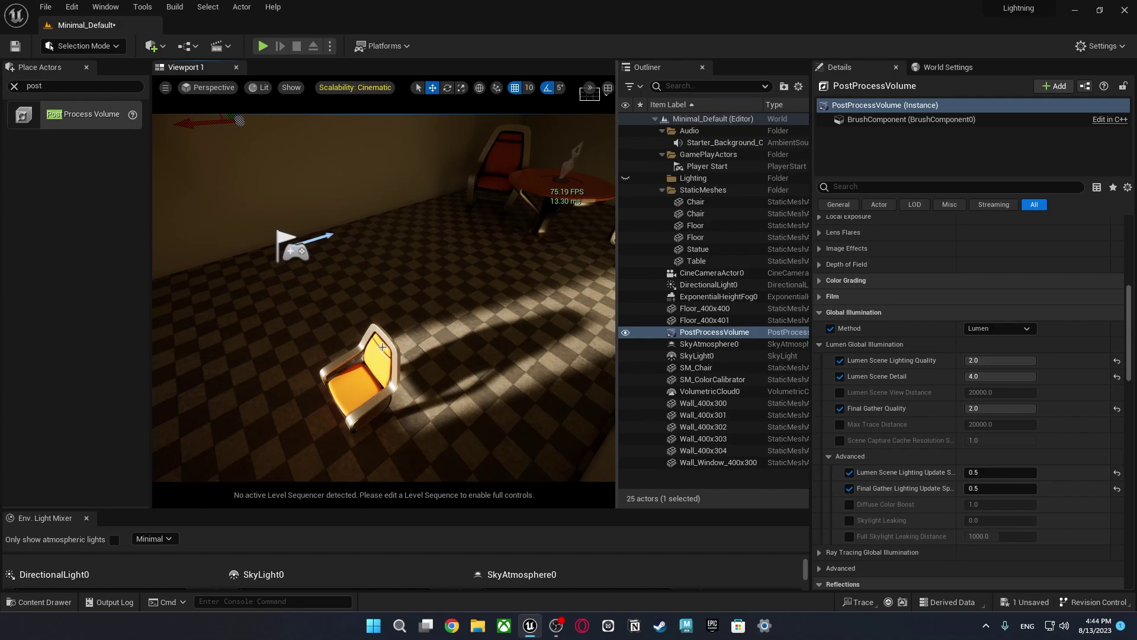
right_click_drag(362, 331, 354, 312)
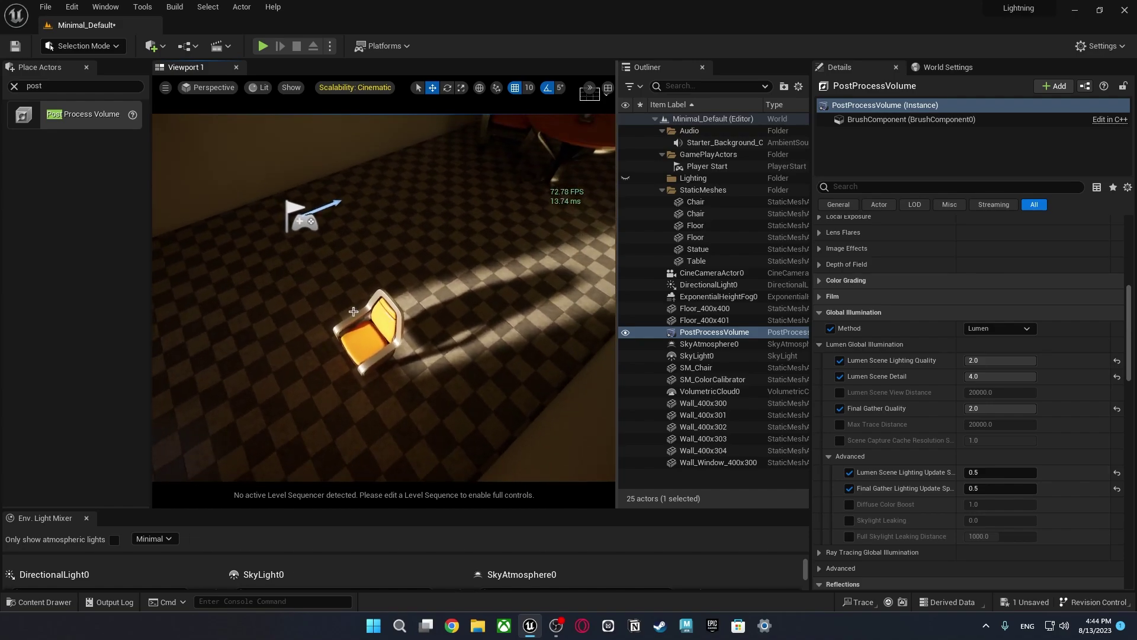
right_click_drag(418, 290, 419, 290)
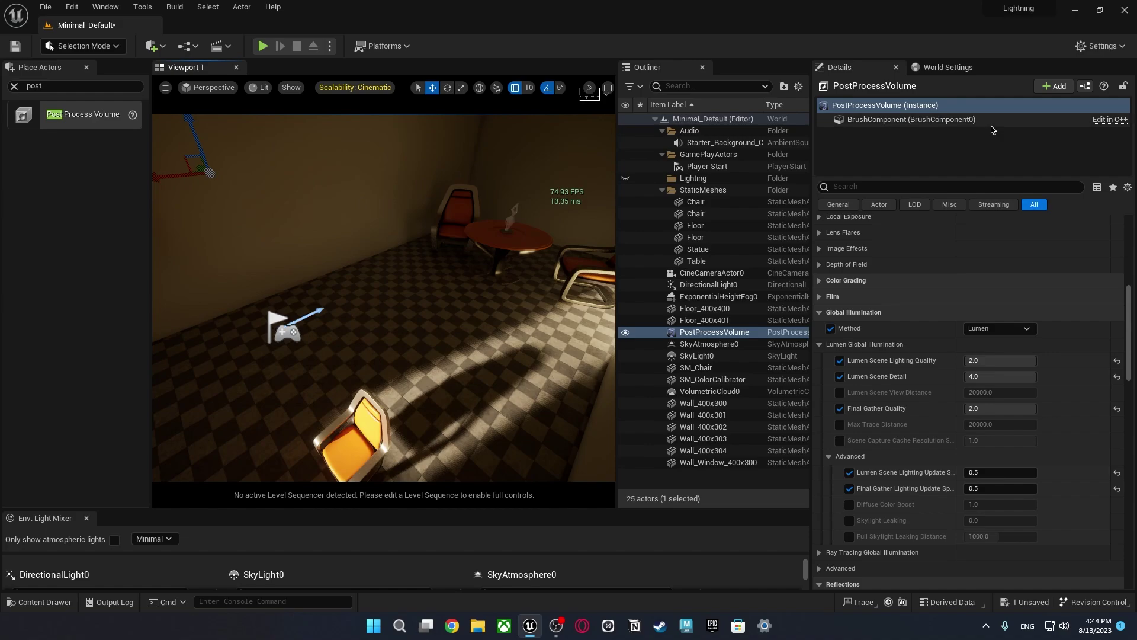
Review the quality level of each group in the engine scalability settings
left_click(1095, 48)
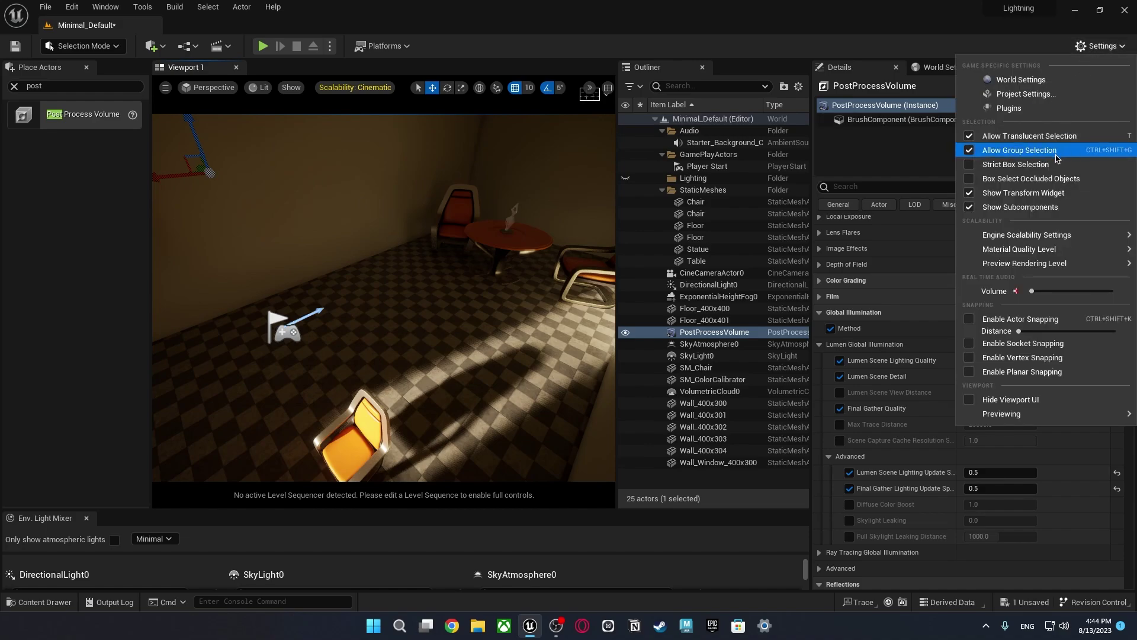
mouse_move(1008, 235)
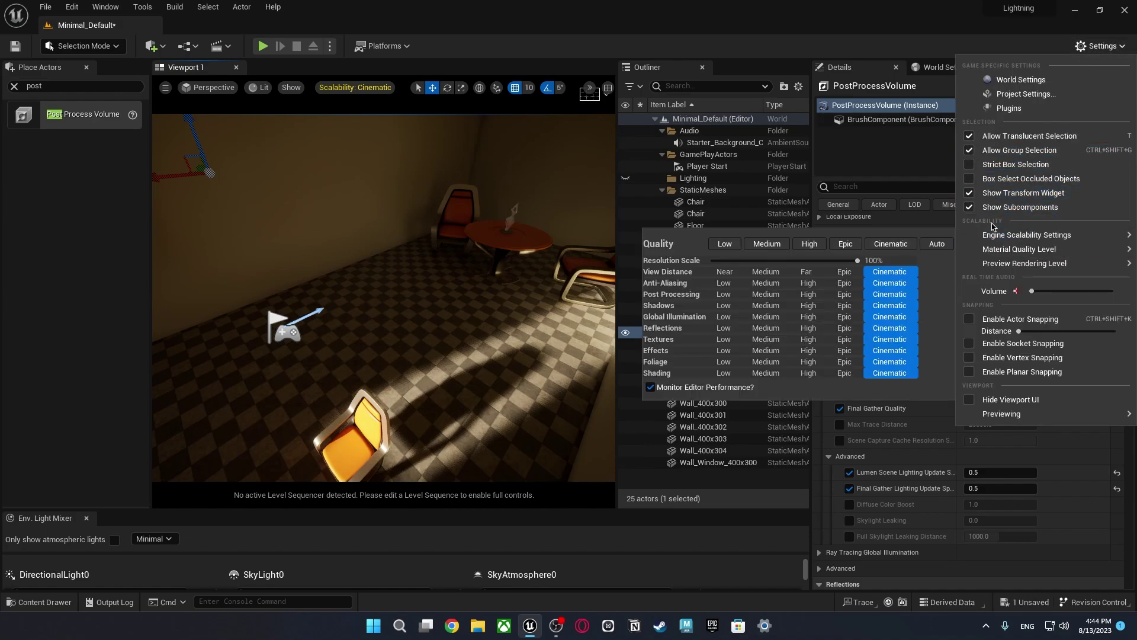
mouse_move(1007, 257)
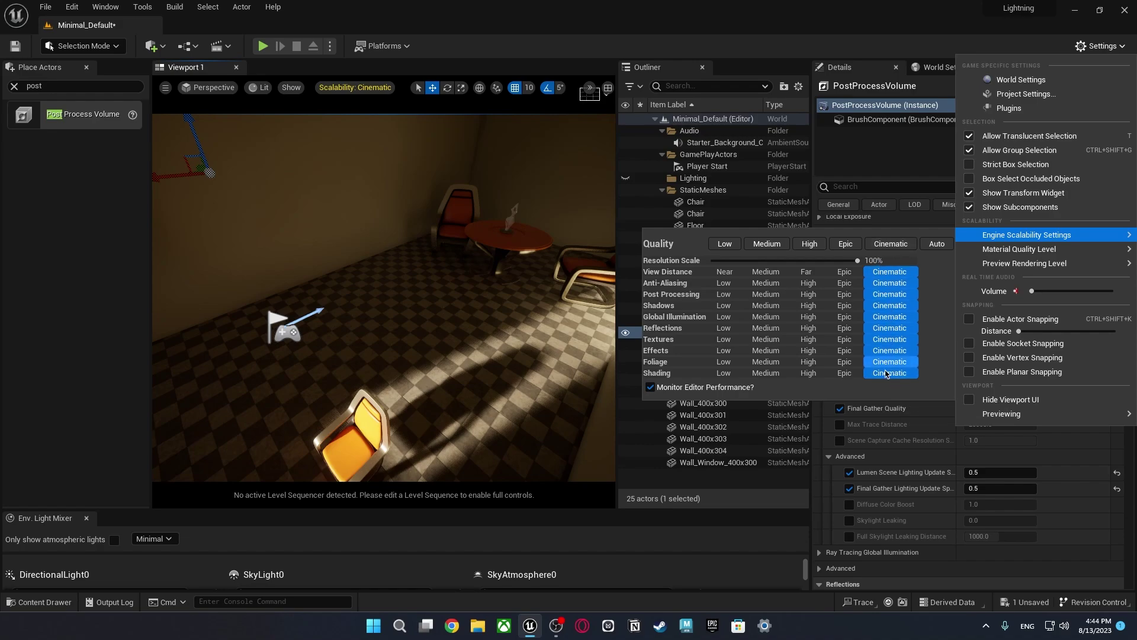
left_click(493, 291)
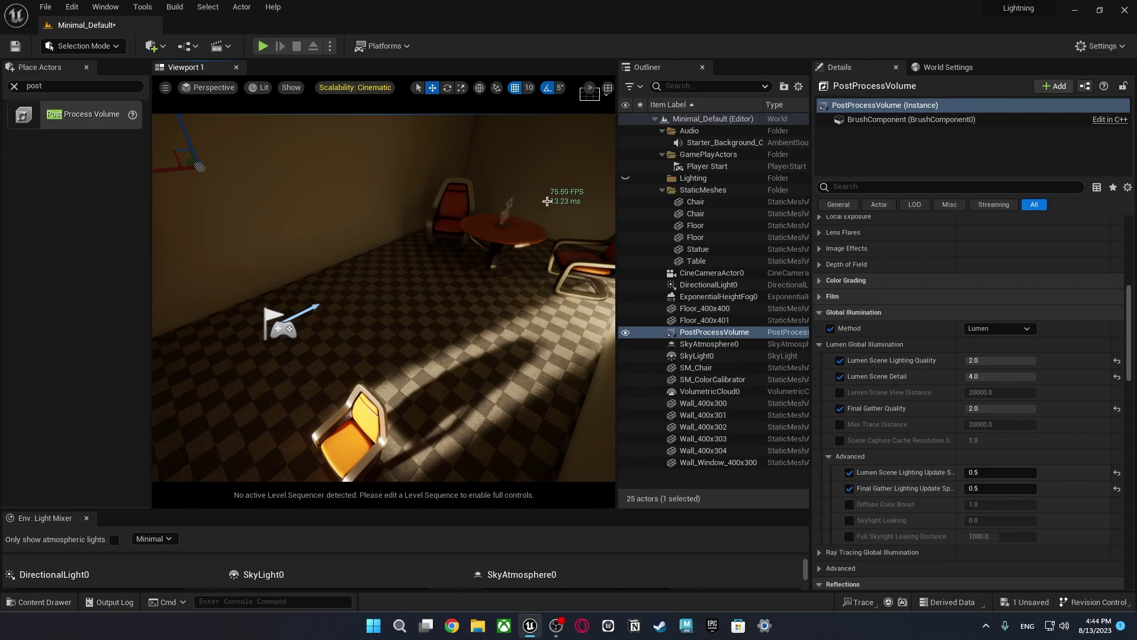
Set all engine scalability groups to Epic and check the room's lighting and frame rate
left_click(1099, 46)
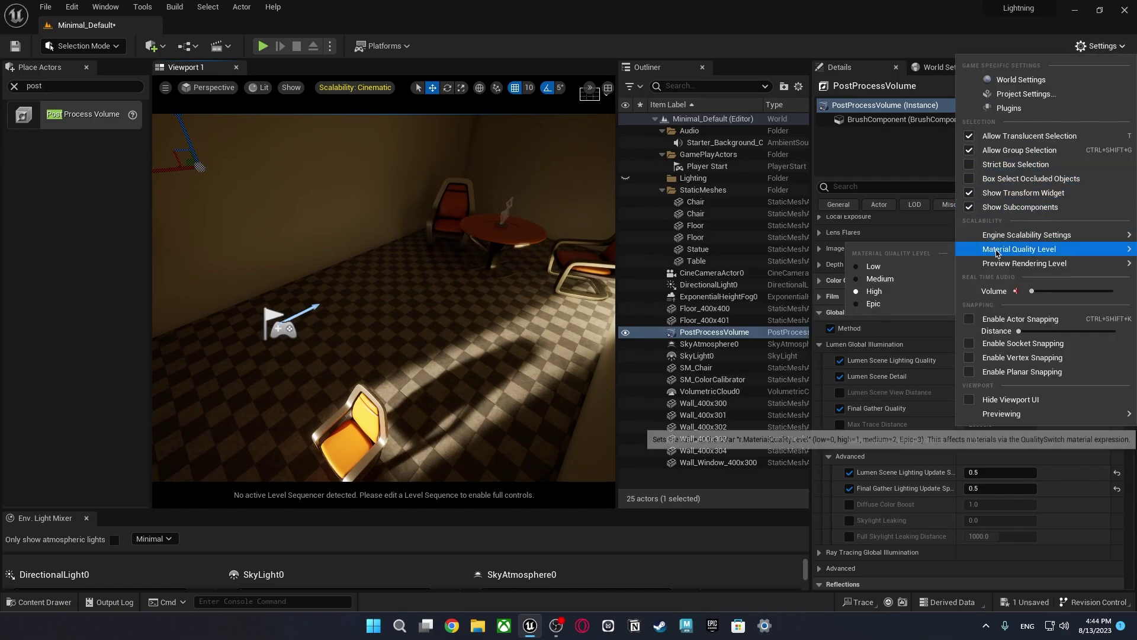
left_click(850, 249)
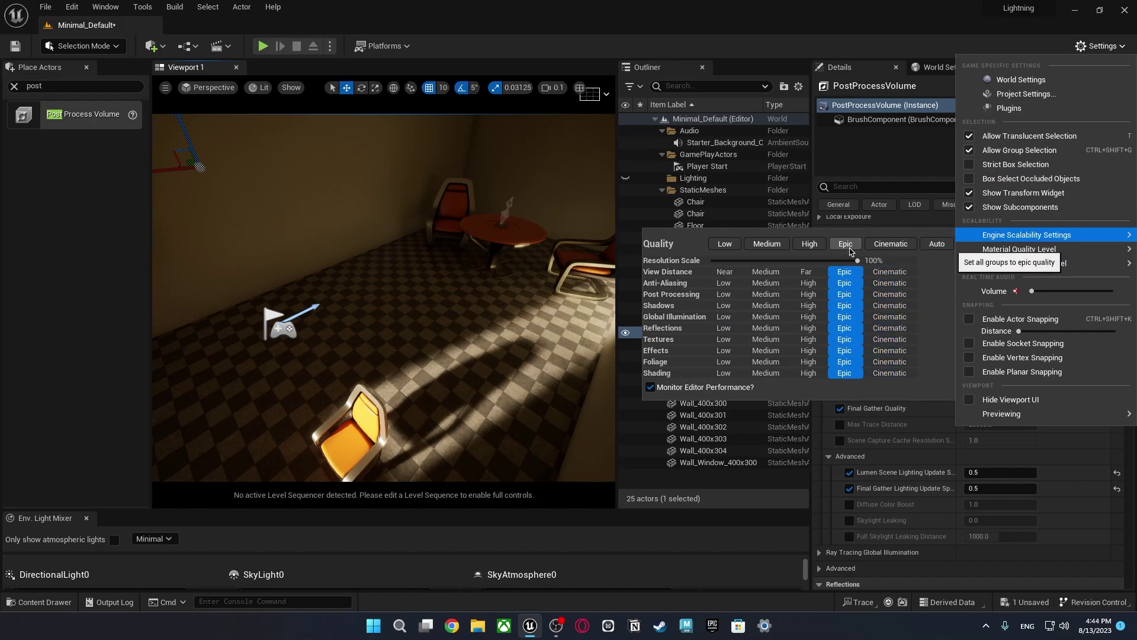
right_click_drag(493, 322, 414, 426)
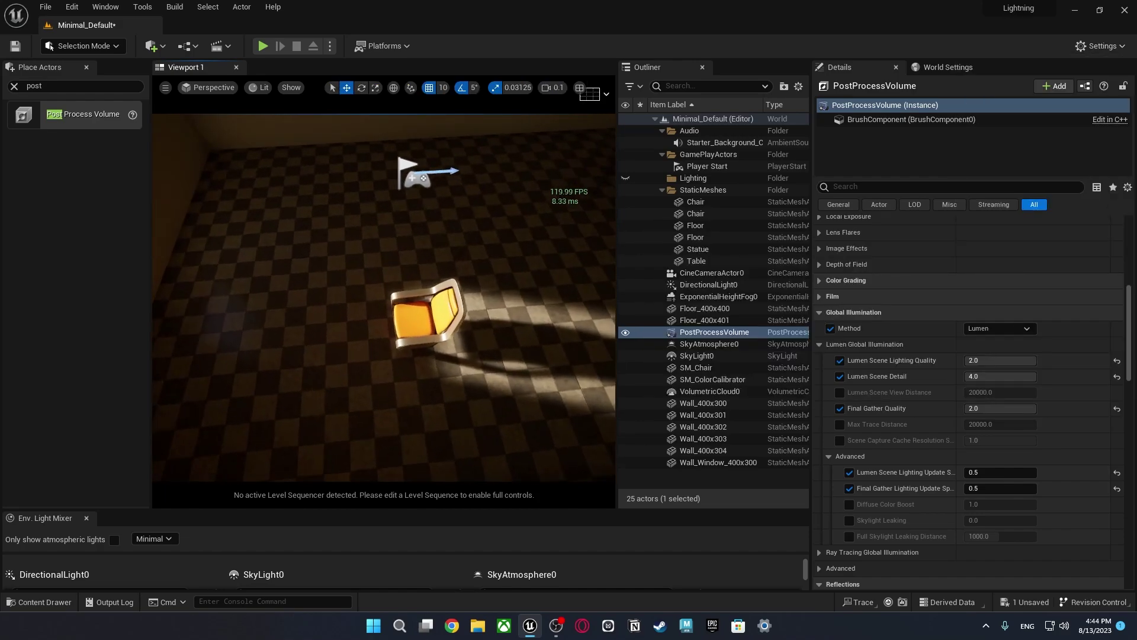
right_click_drag(414, 367, 459, 186)
right_click_drag(411, 336, 399, 277)
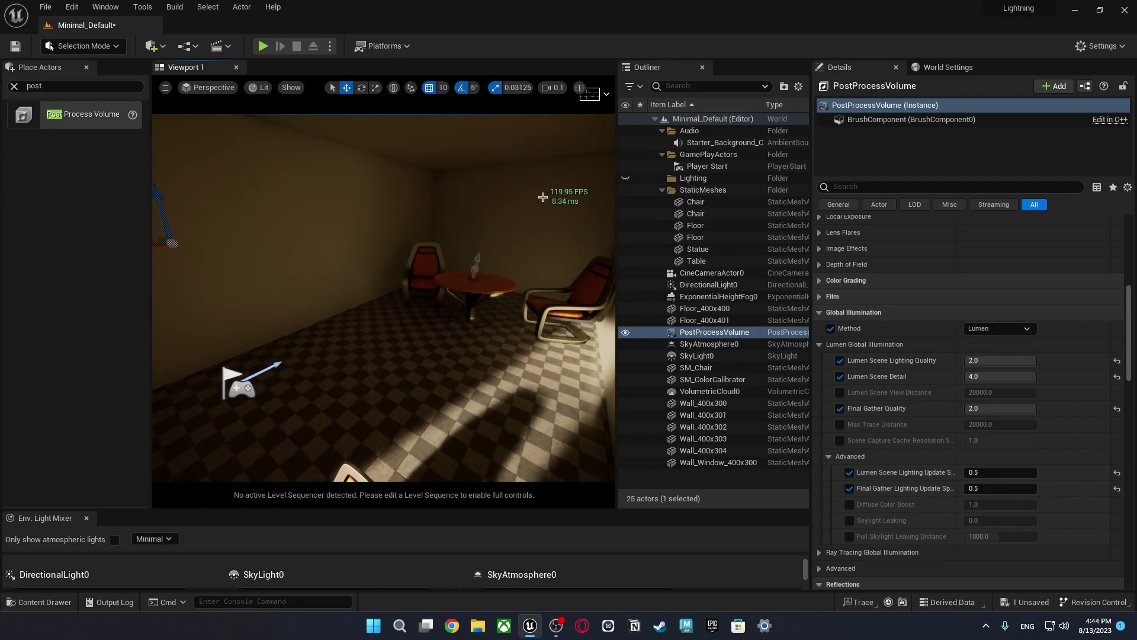
Set all engine scalability groups to Medium and check how the room's lighting and frame rate respond
left_click(1101, 46)
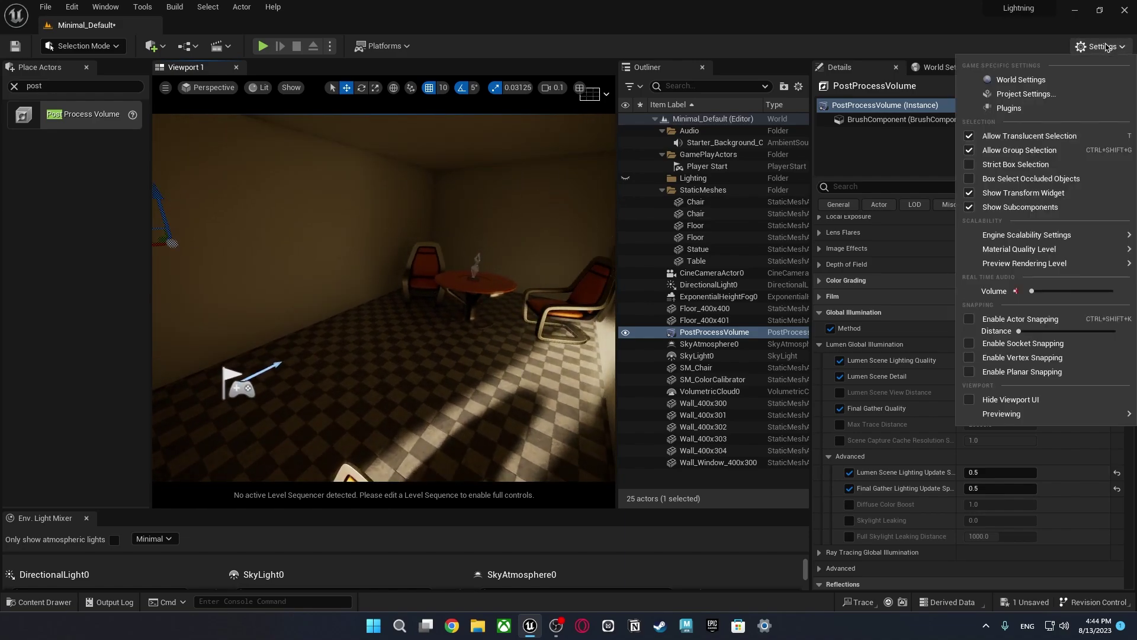
mouse_move(1052, 248)
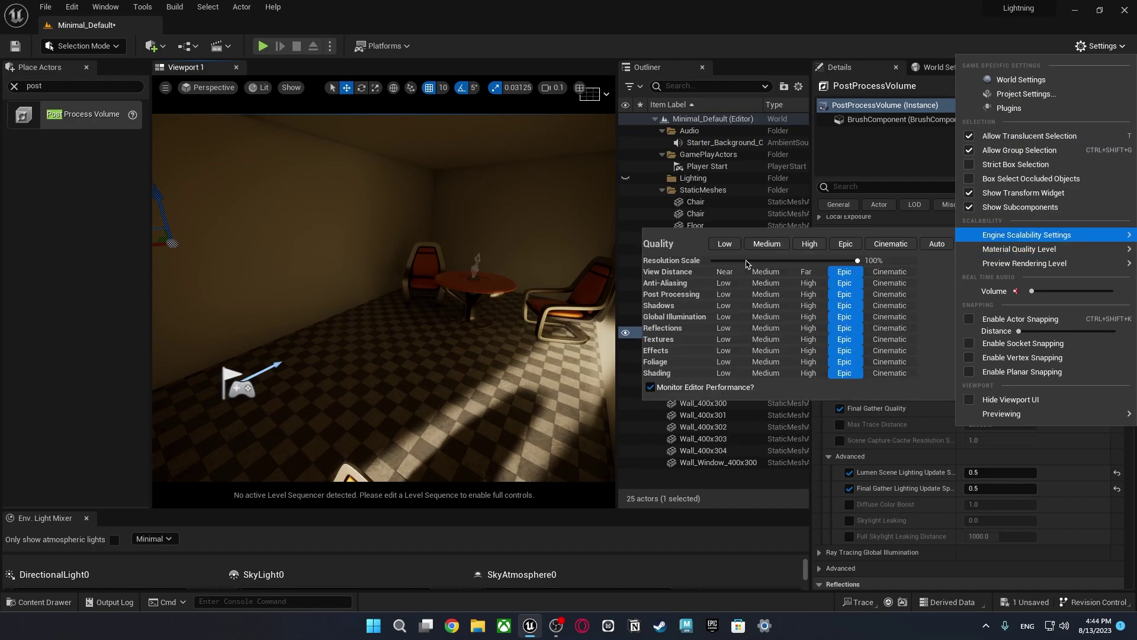
left_click(768, 245)
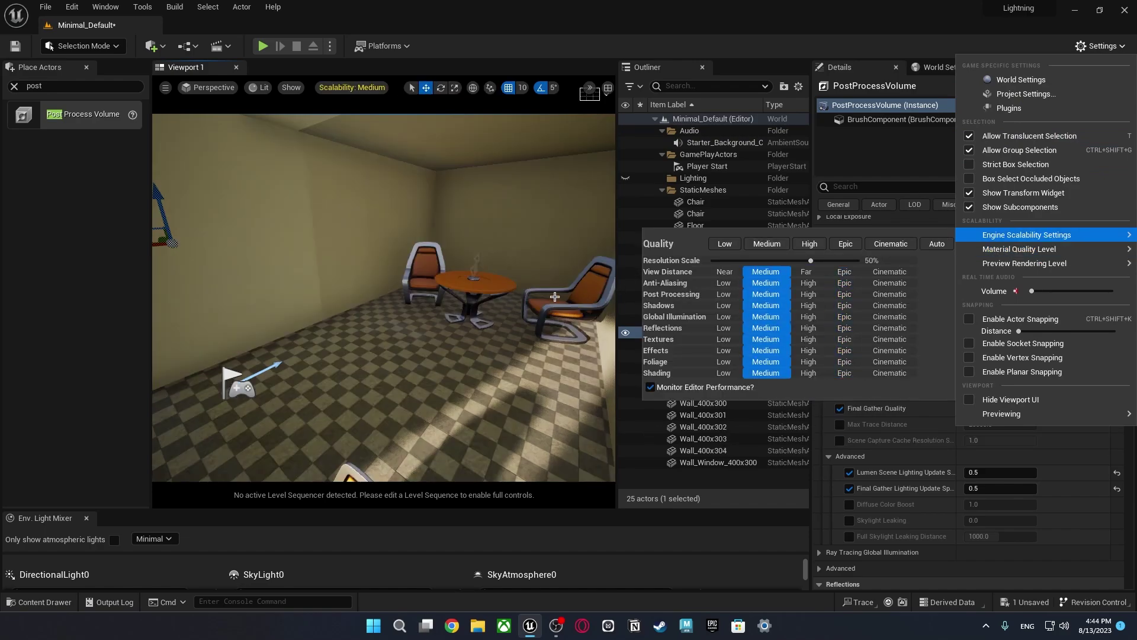
right_click_drag(474, 279, 498, 254)
right_click_drag(426, 266, 397, 267)
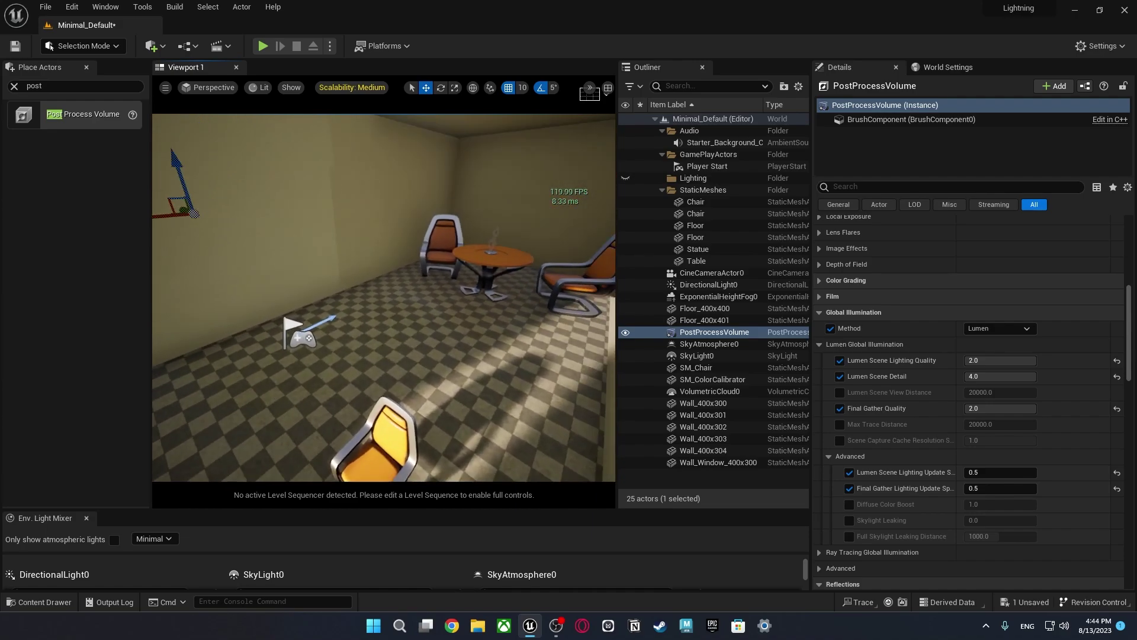
Set all engine scalability groups to High and compare the room's lighting and frame rate
left_click(1099, 46)
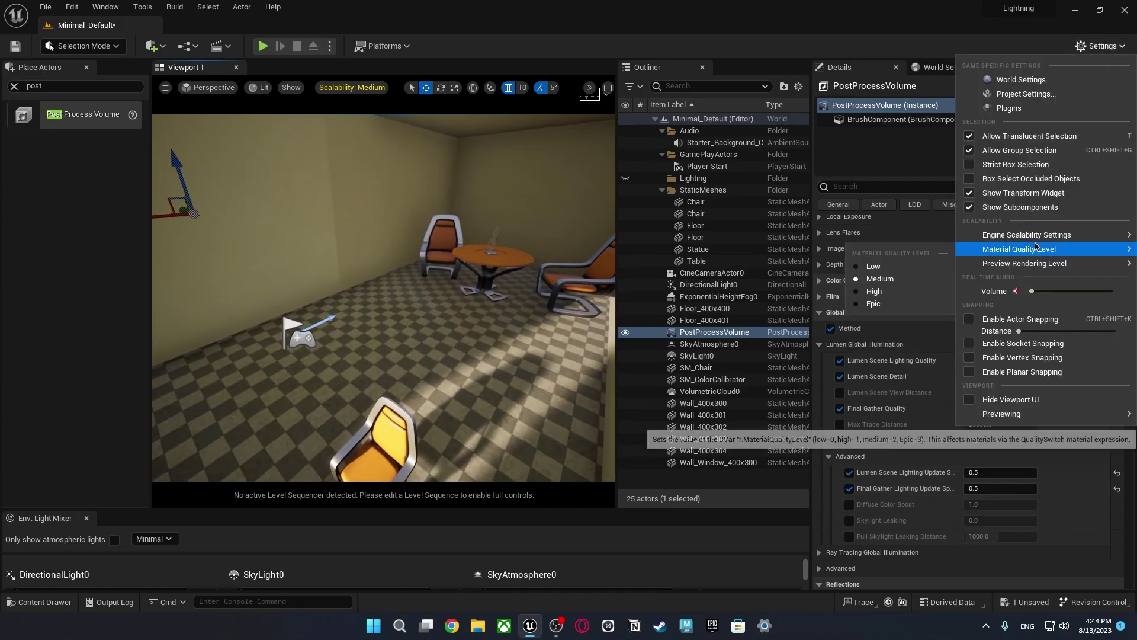
mouse_move(1019, 236)
left_click(809, 244)
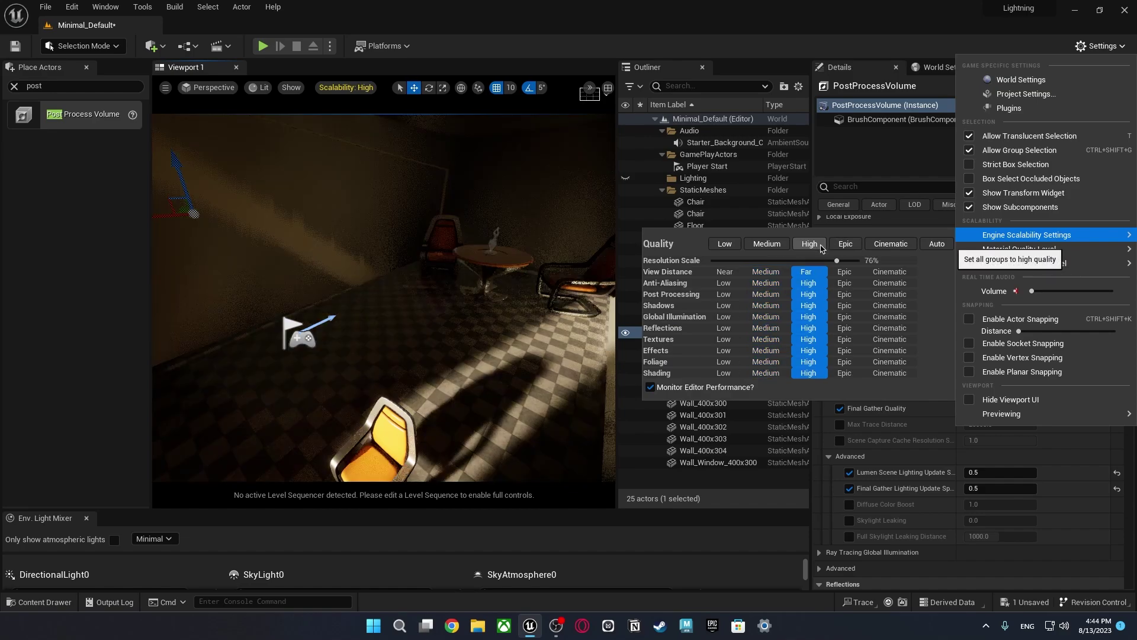
key("Escape")
right_click_drag(499, 270, 441, 306)
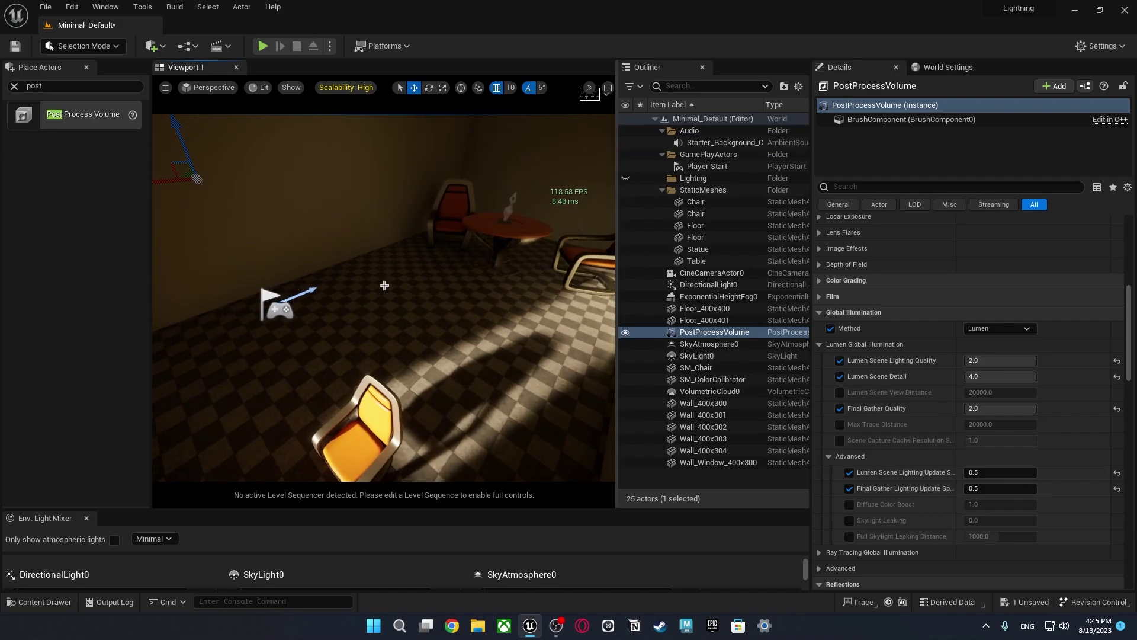
Set all engine scalability groups back to Cinematic and inspect the small chair and its shadow
left_click(1100, 46)
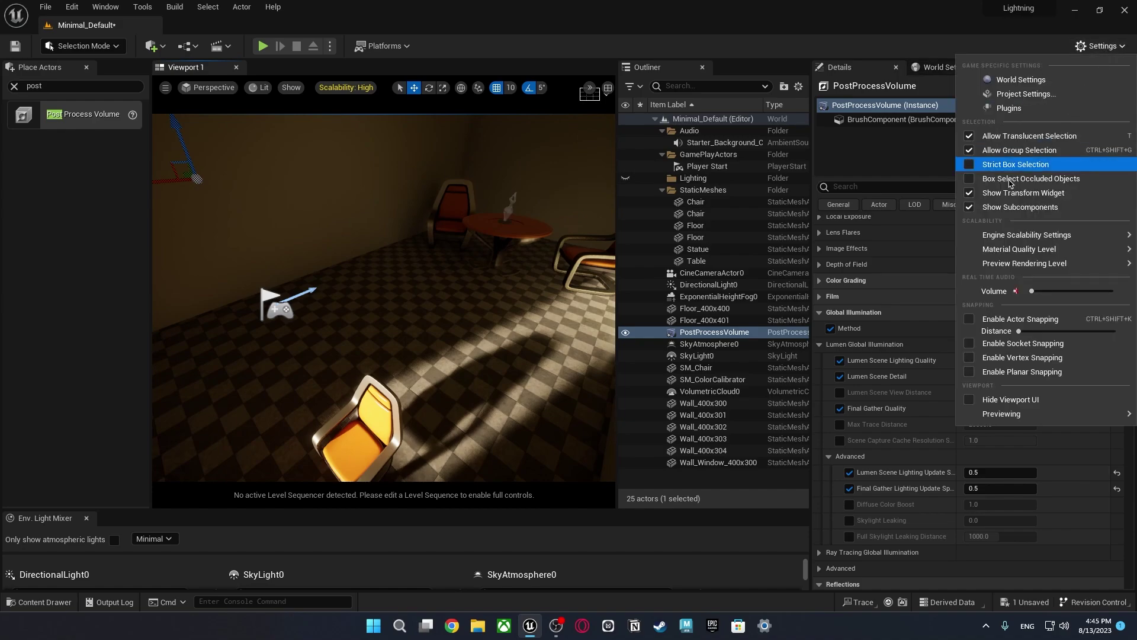
mouse_move(1010, 236)
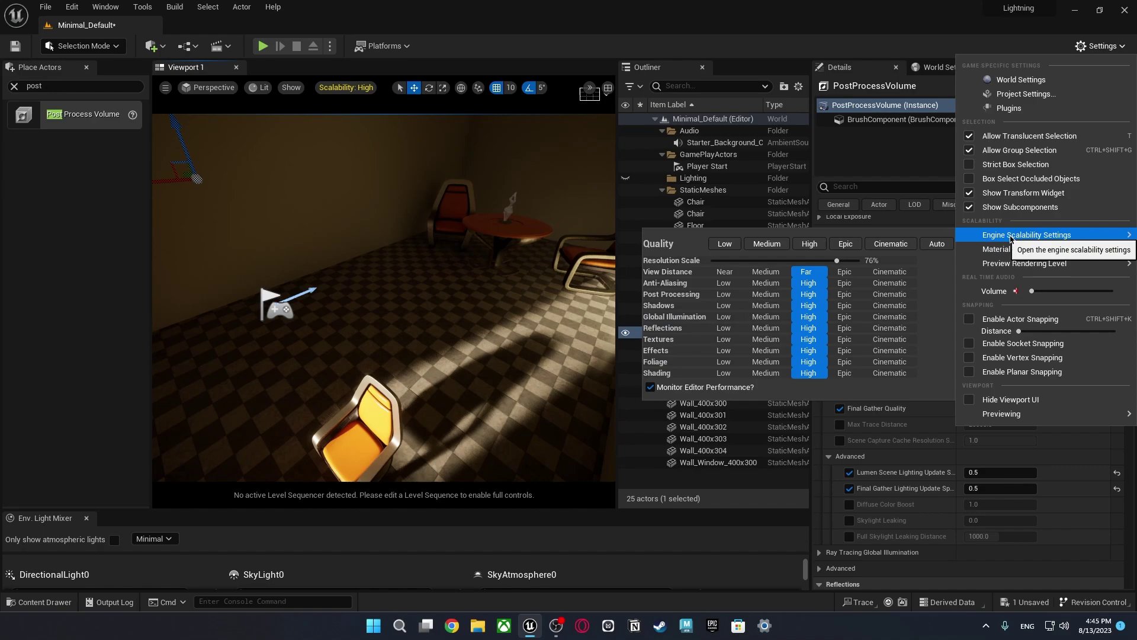
left_click(889, 244)
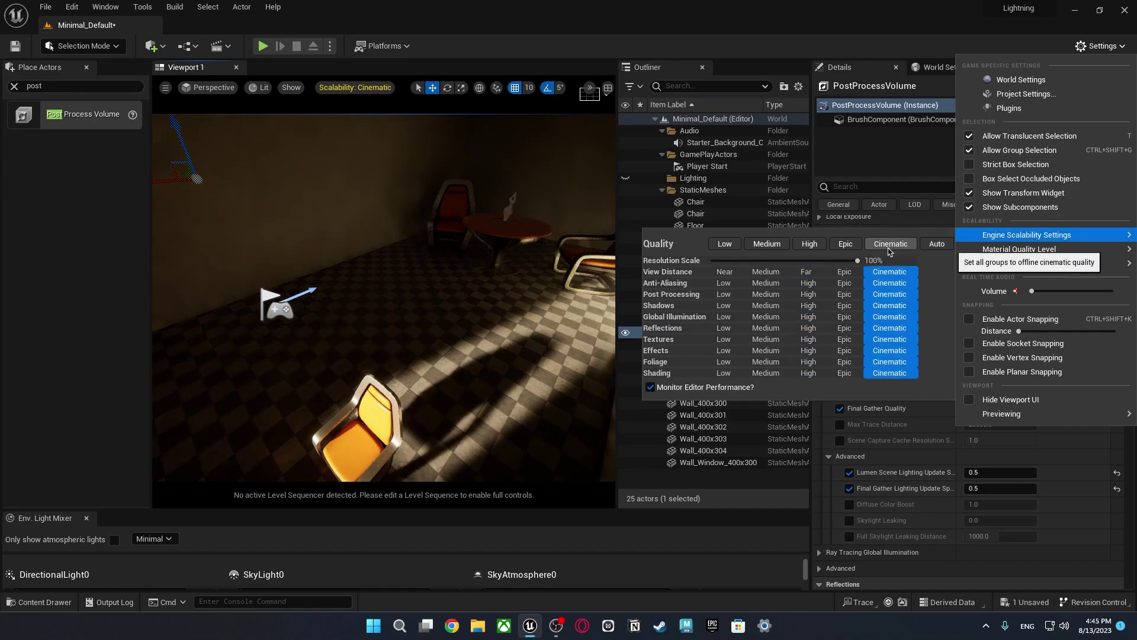
right_click_drag(404, 284, 435, 332)
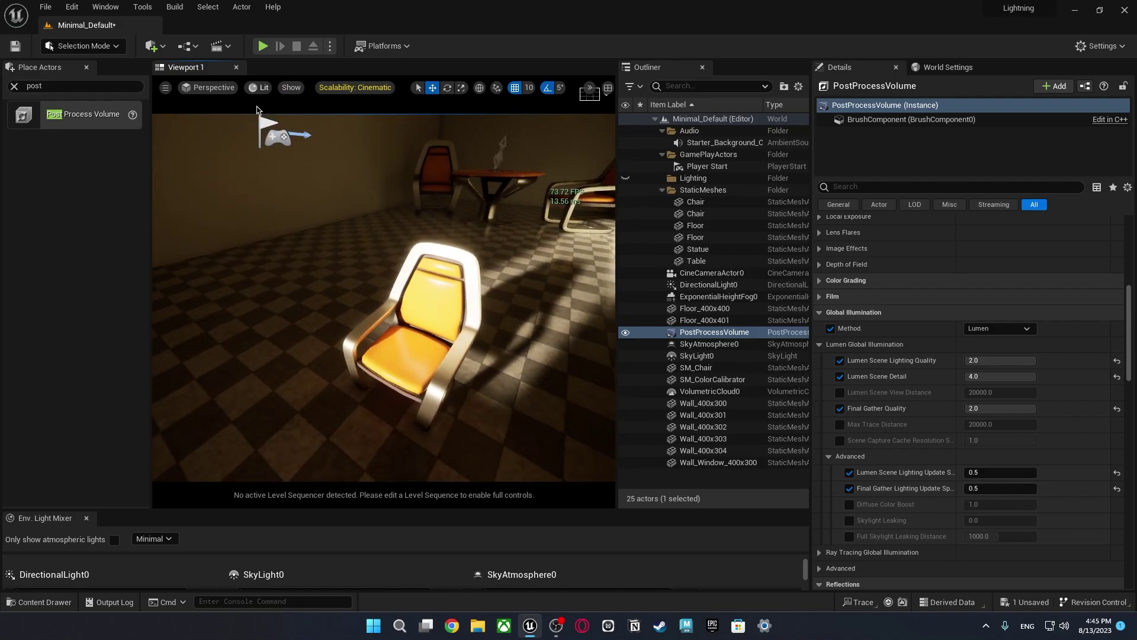
mouse_move(445, 237)
right_mouse_down()
mouse_move(457, 296)
mouse_move(433, 361)
mouse_move(459, 237)
mouse_move(447, 249)
right_mouse_up()
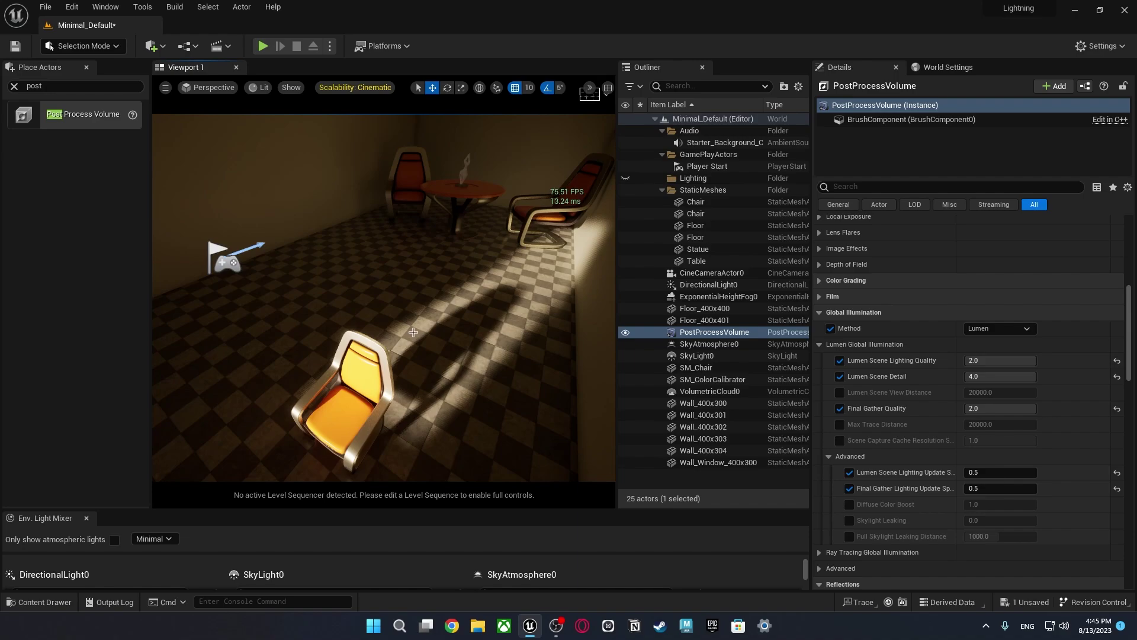
Preview the room in Path Tracing view mode, return to Lit, and inspect the lighting around the small chair and walls
left_click(267, 89)
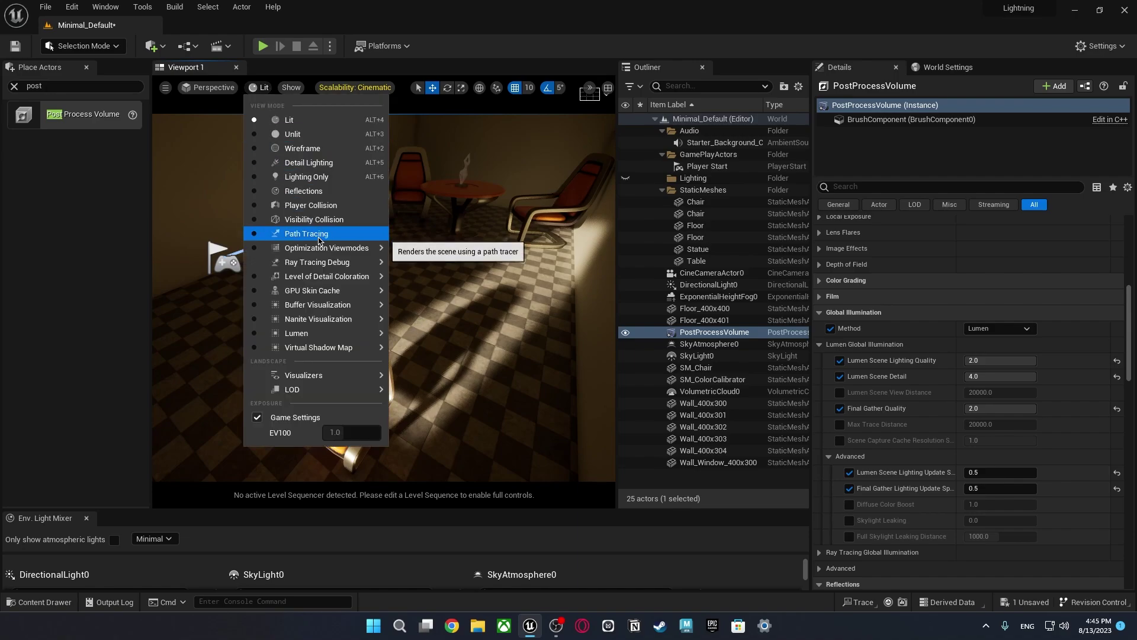
left_click(311, 234)
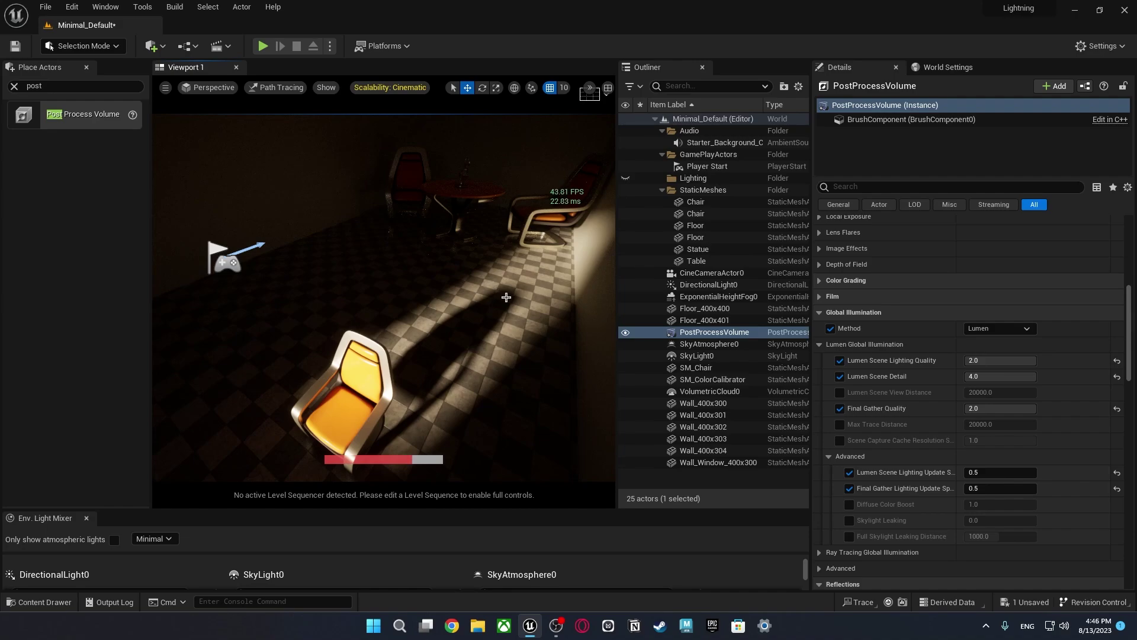
left_click(276, 87)
left_click(279, 119)
right_click_drag(279, 118, 261, 154)
right_click_drag(446, 301, 398, 240)
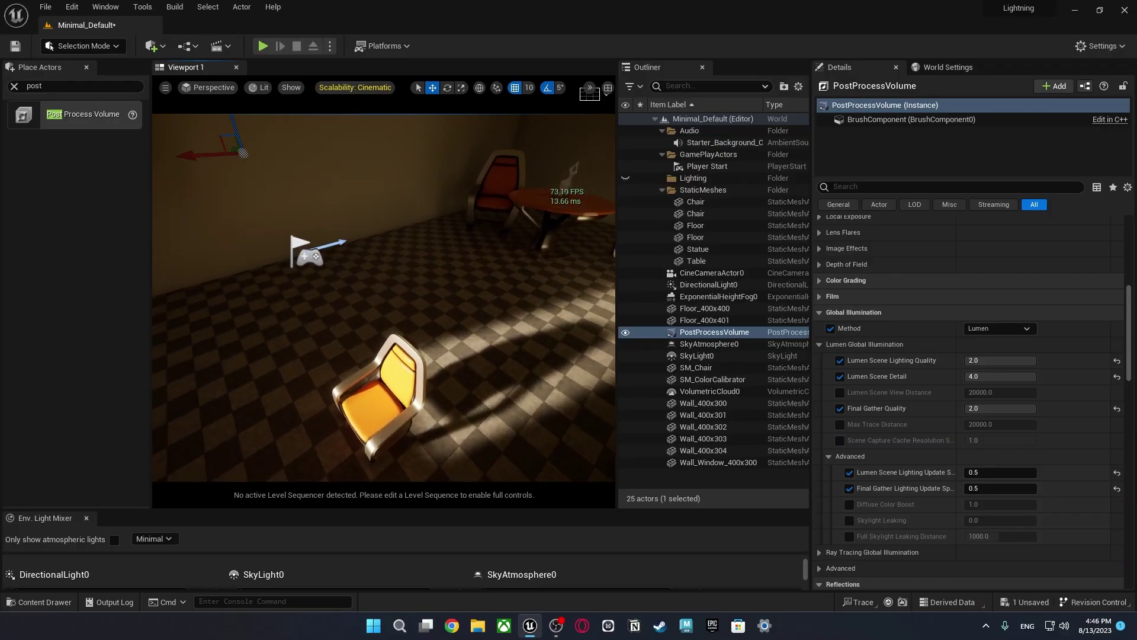
mouse_move(426, 272)
right_mouse_down()
mouse_move(403, 424)
mouse_move(390, 231)
mouse_move(427, 271)
right_mouse_up()
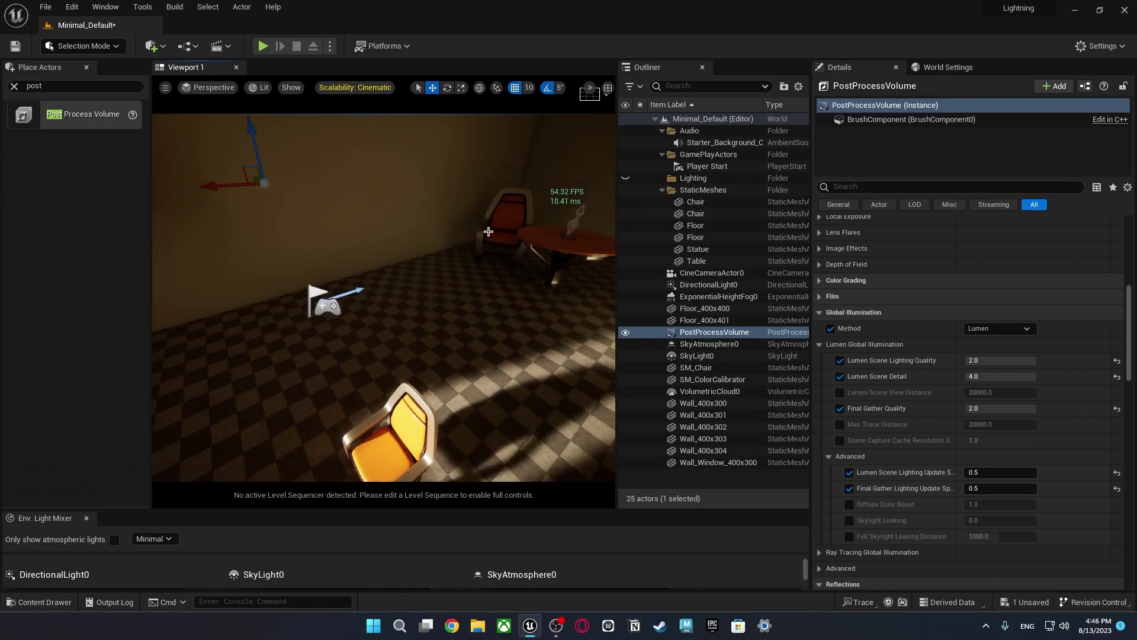
right_click_drag(450, 355, 450, 355)
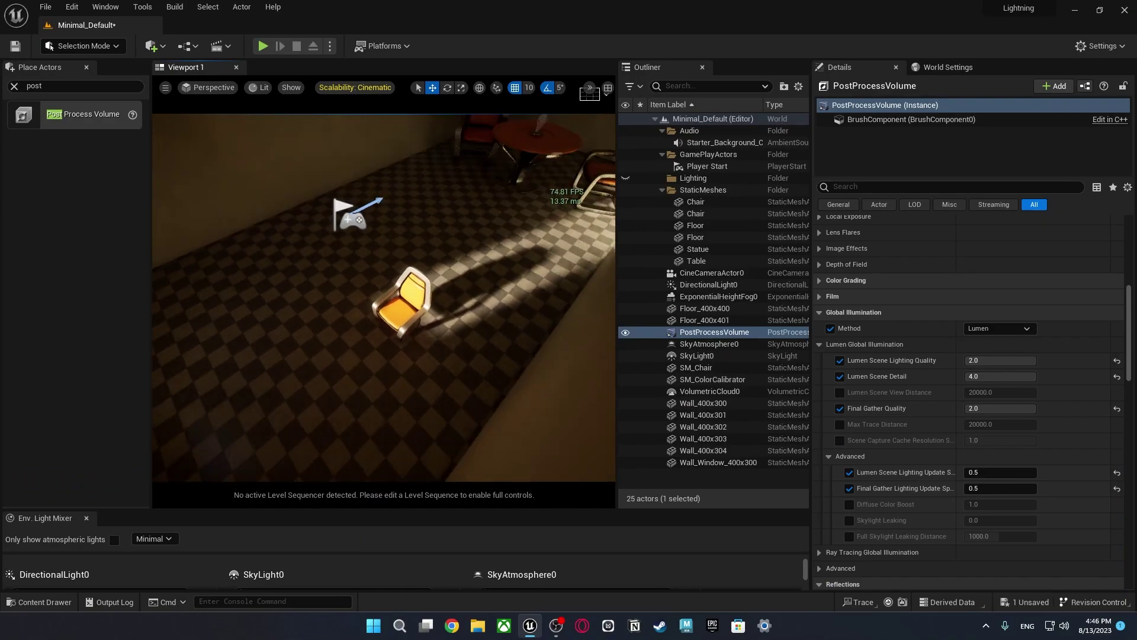
right_click_drag(380, 197, 379, 197)
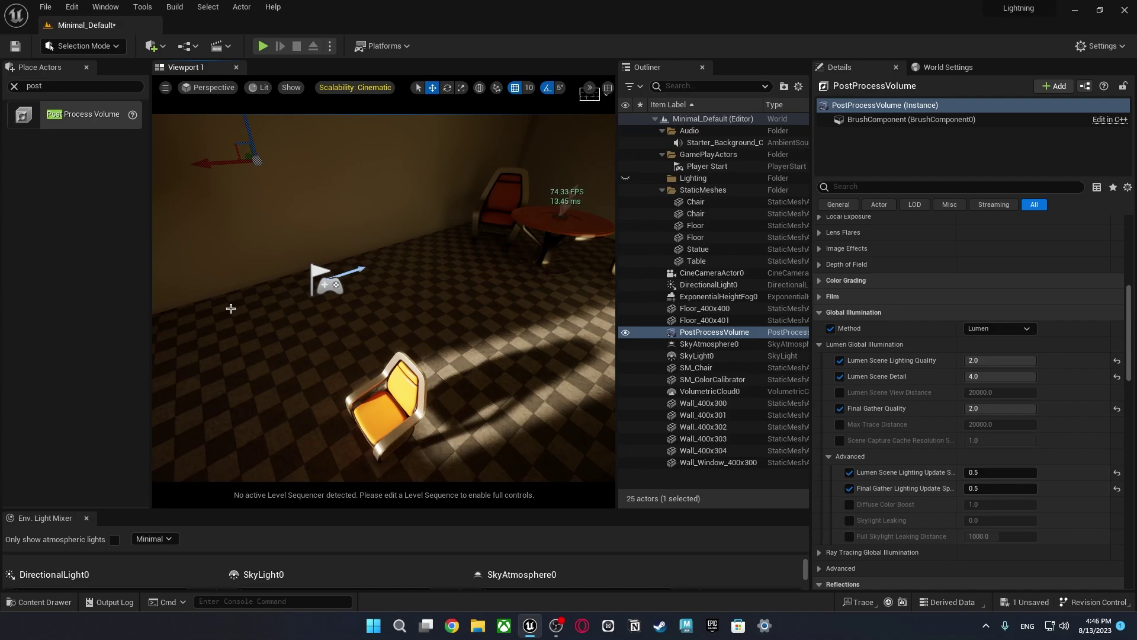
right_click_drag(397, 300, 410, 389)
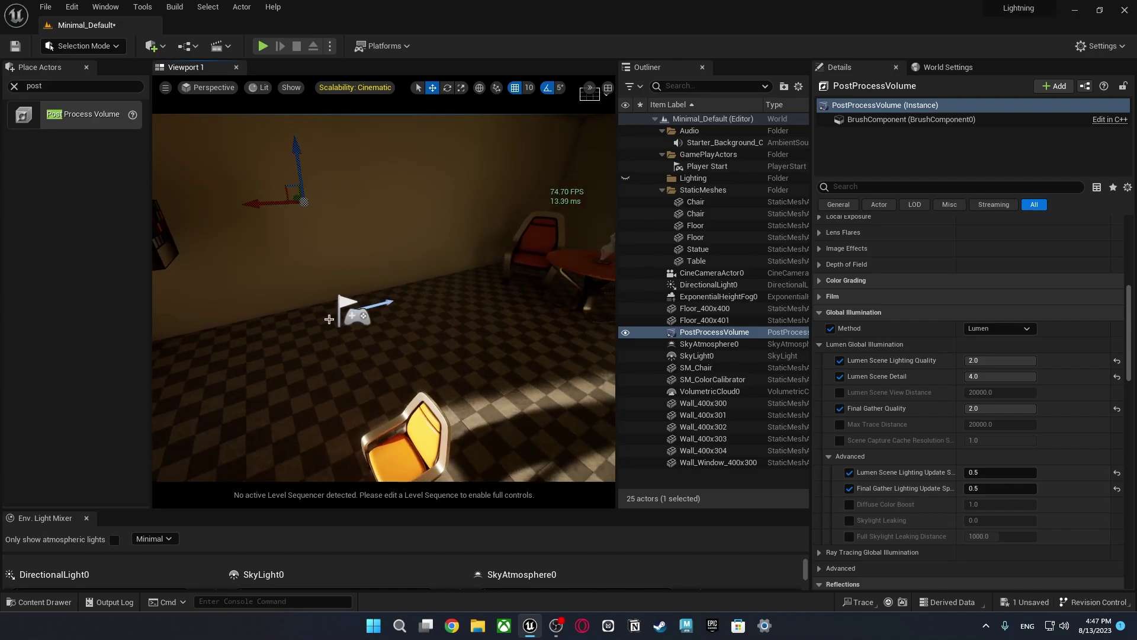
Select the wall Wall_400x301 and open its assigned material M_Basic_Wall for editing
left_click(348, 206)
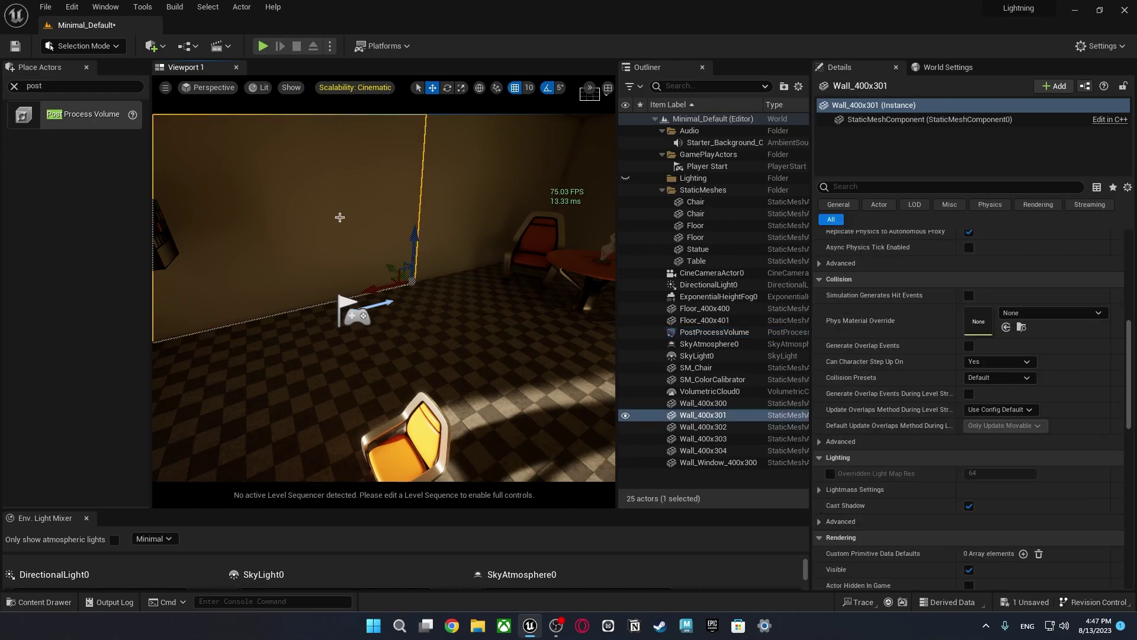
scroll(1016, 396, "up", 10)
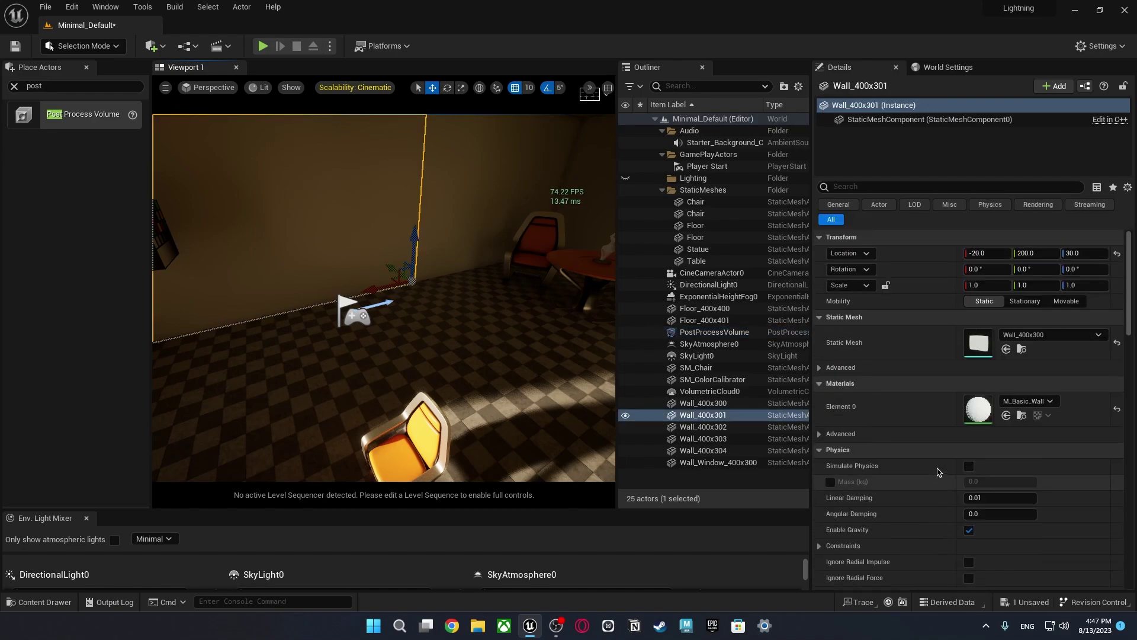
double_click(978, 409)
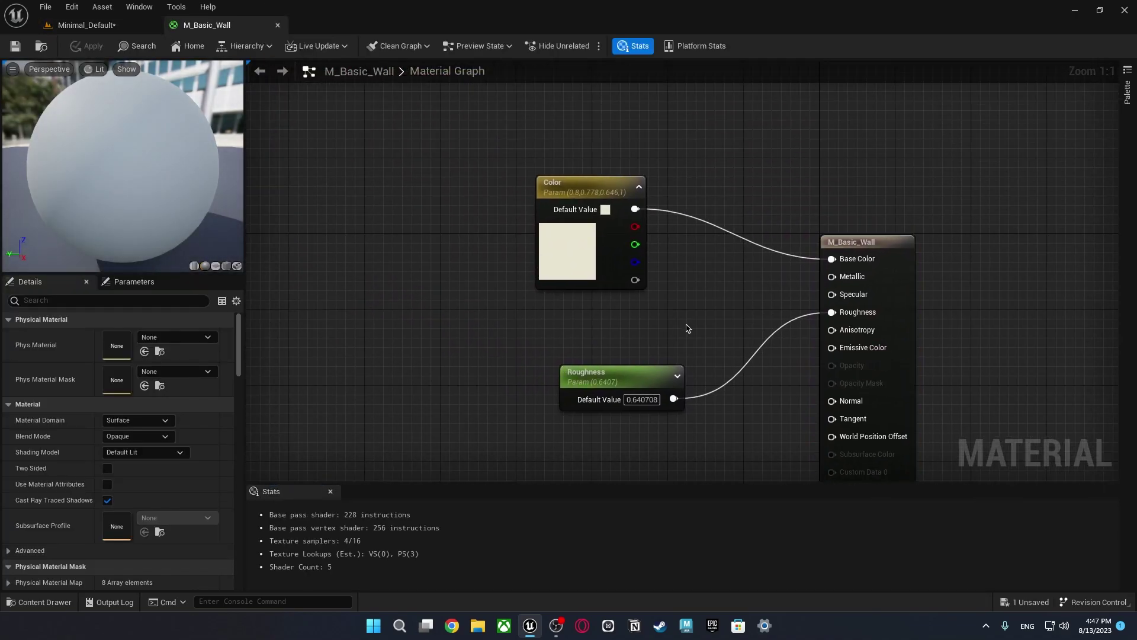
Darken the wall material's Color parameter to a brightness value of 0.31 and check the effect on the room's bounce light
double_click(604, 253)
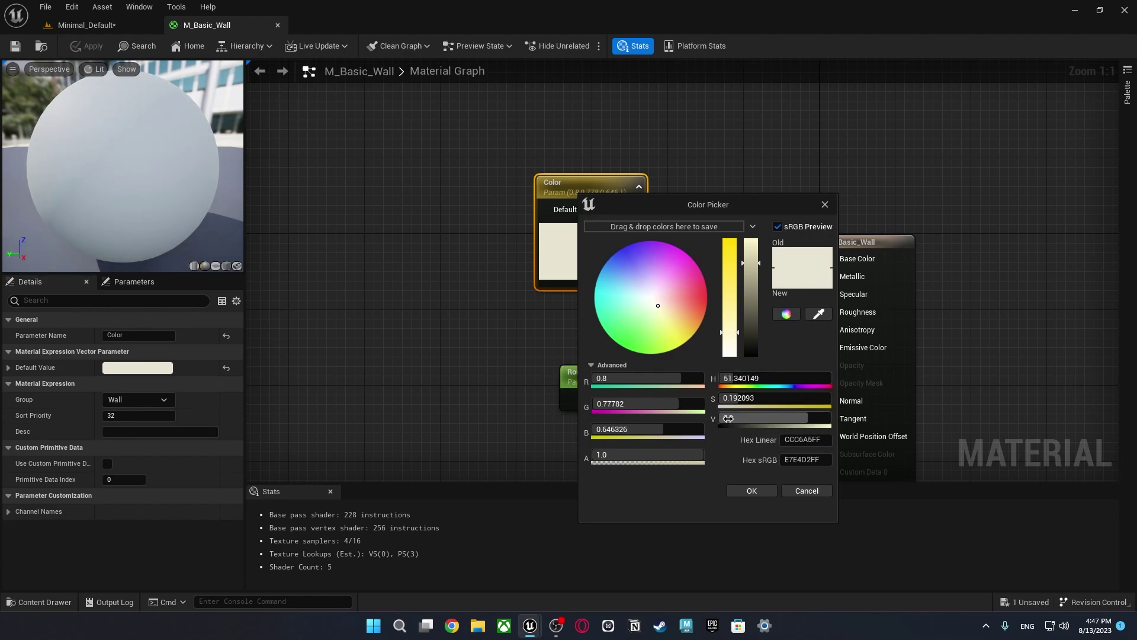
left_click_drag(785, 419, 733, 418)
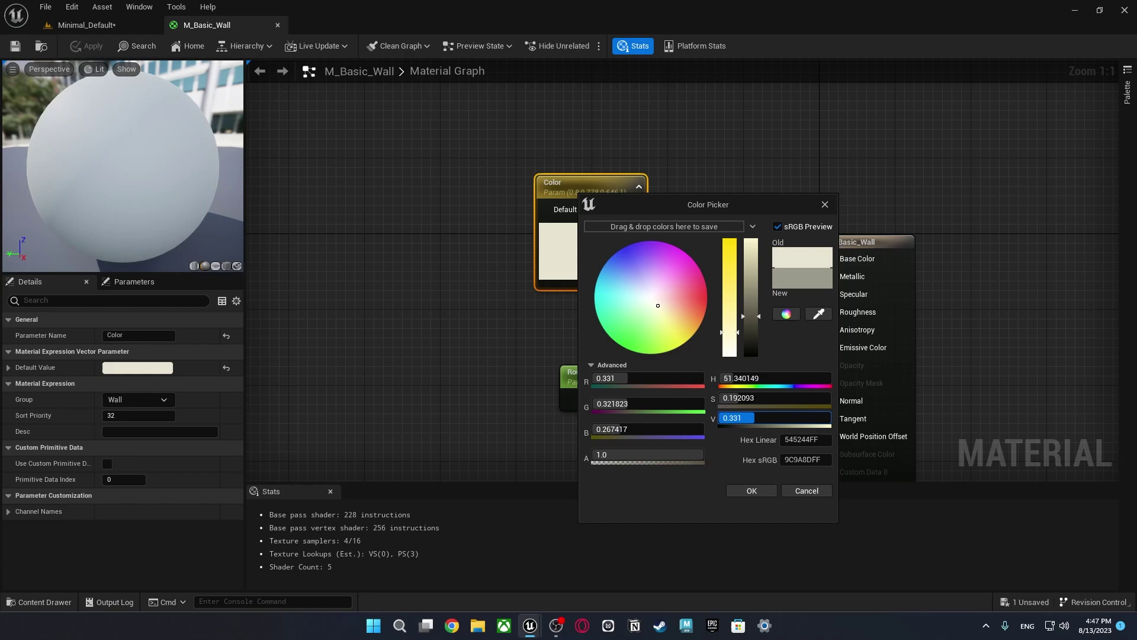
left_click(751, 490)
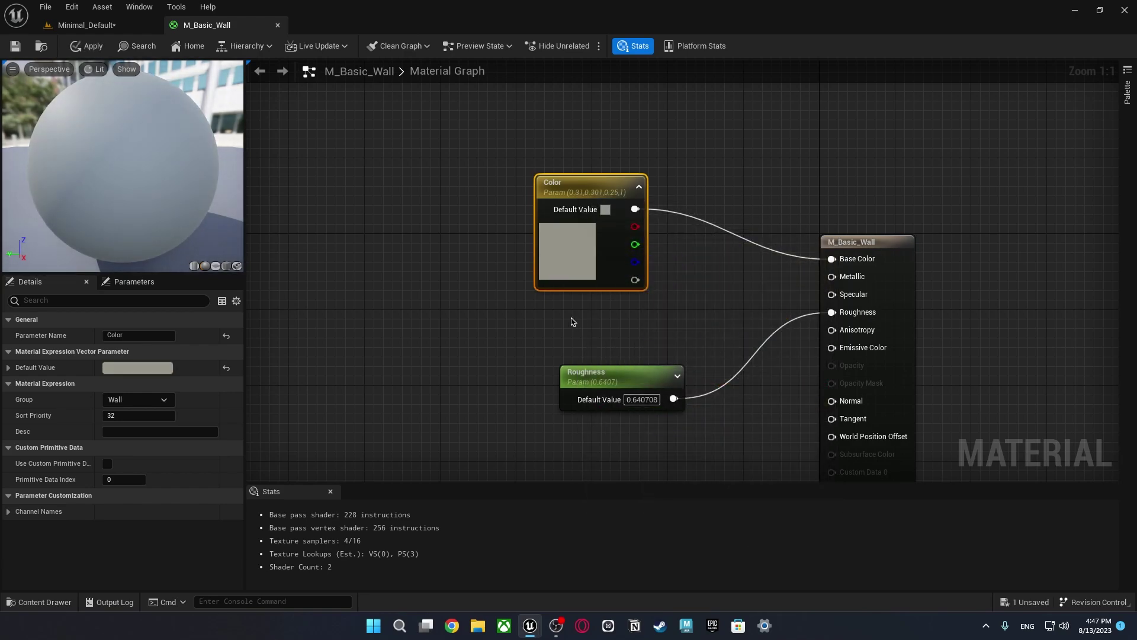
left_click(83, 25)
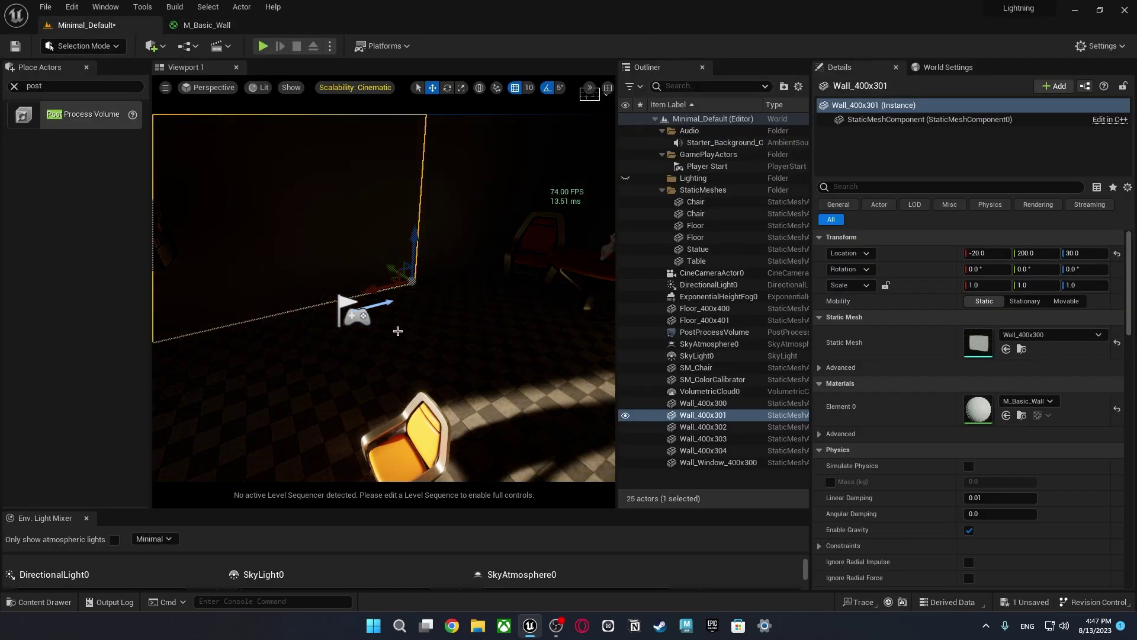
right_click_drag(395, 270, 444, 329)
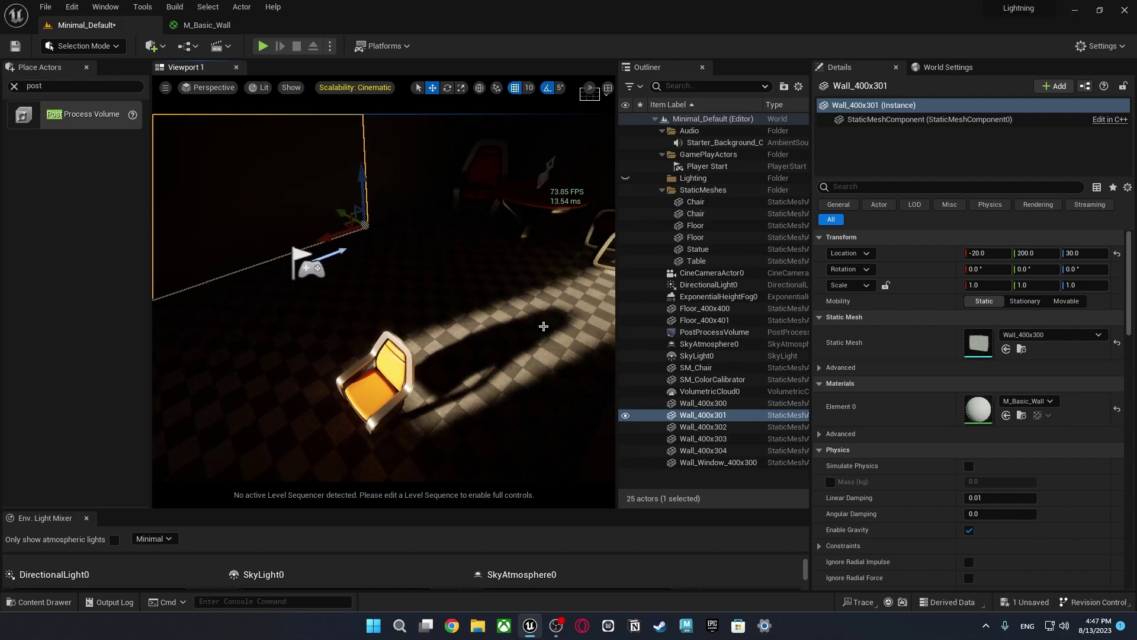
right_click_drag(416, 359, 428, 300)
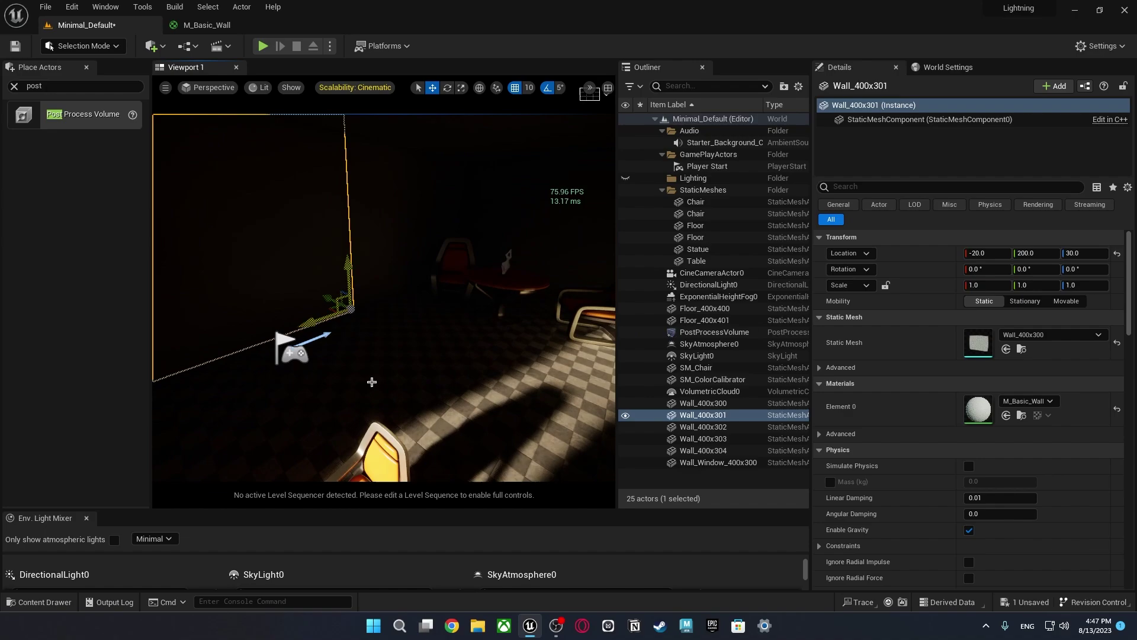
Brighten the wall material's Color parameter to a value of 0.826, save the material, and check the room's lighting in the level
left_click(254, 25)
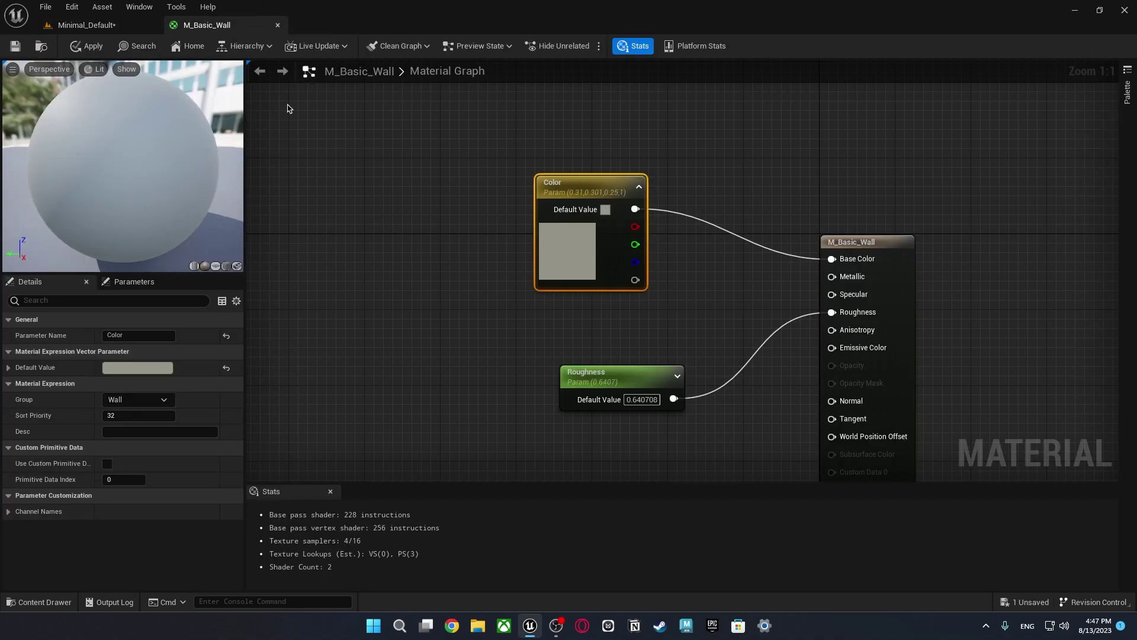
double_click(570, 243)
left_click_drag(759, 465, 726, 463)
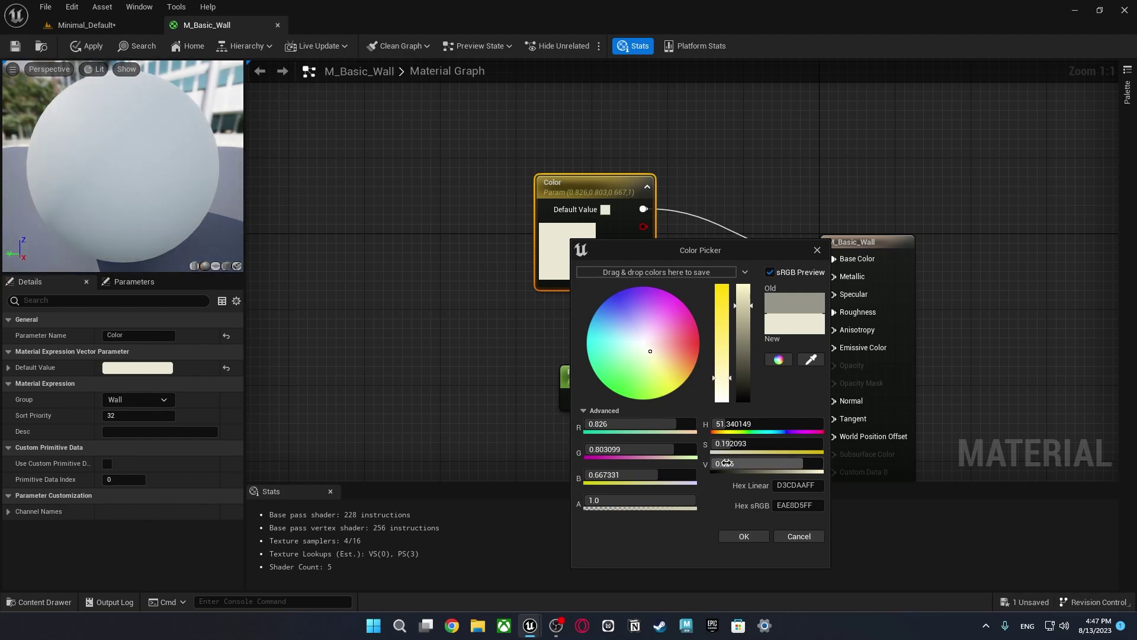
left_click(740, 537)
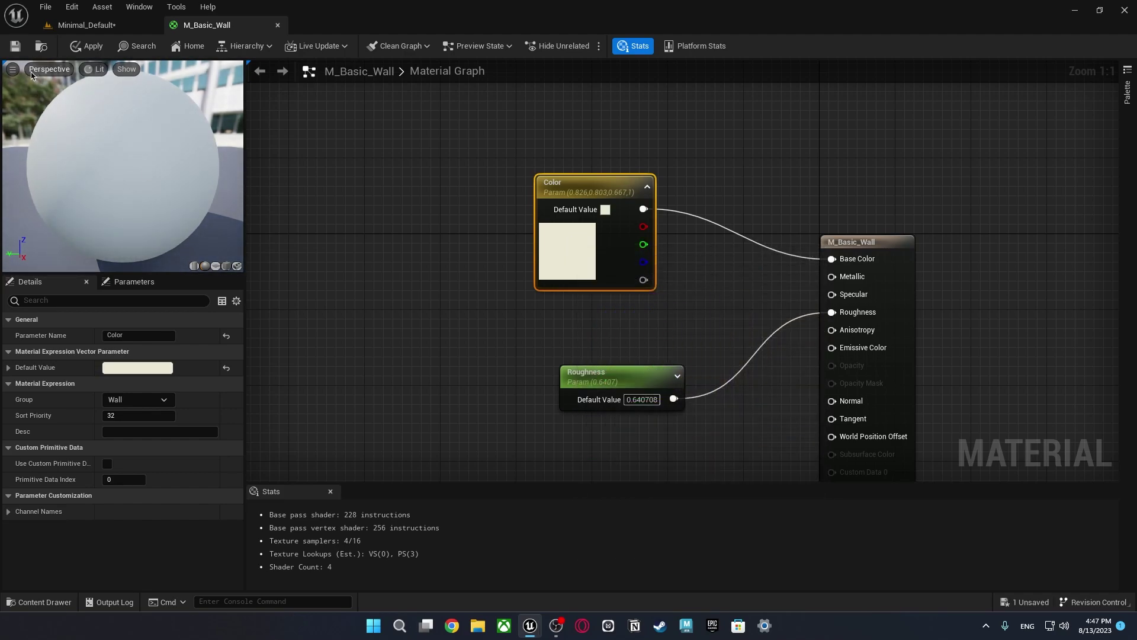
left_click(15, 46)
left_click(86, 24)
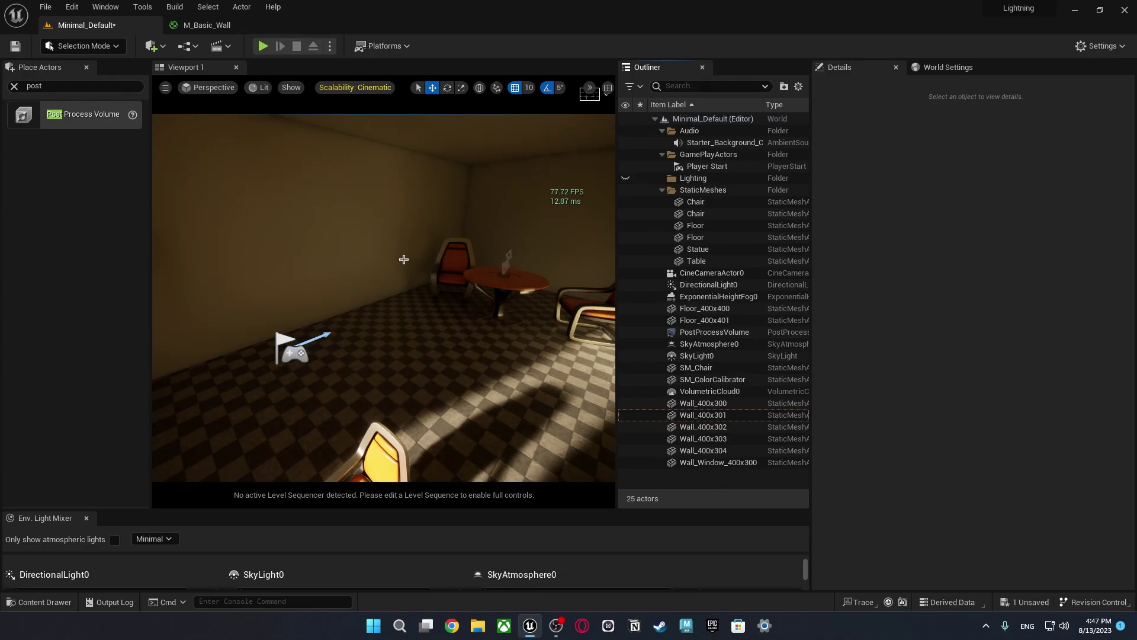
right_click_drag(453, 358, 454, 290)
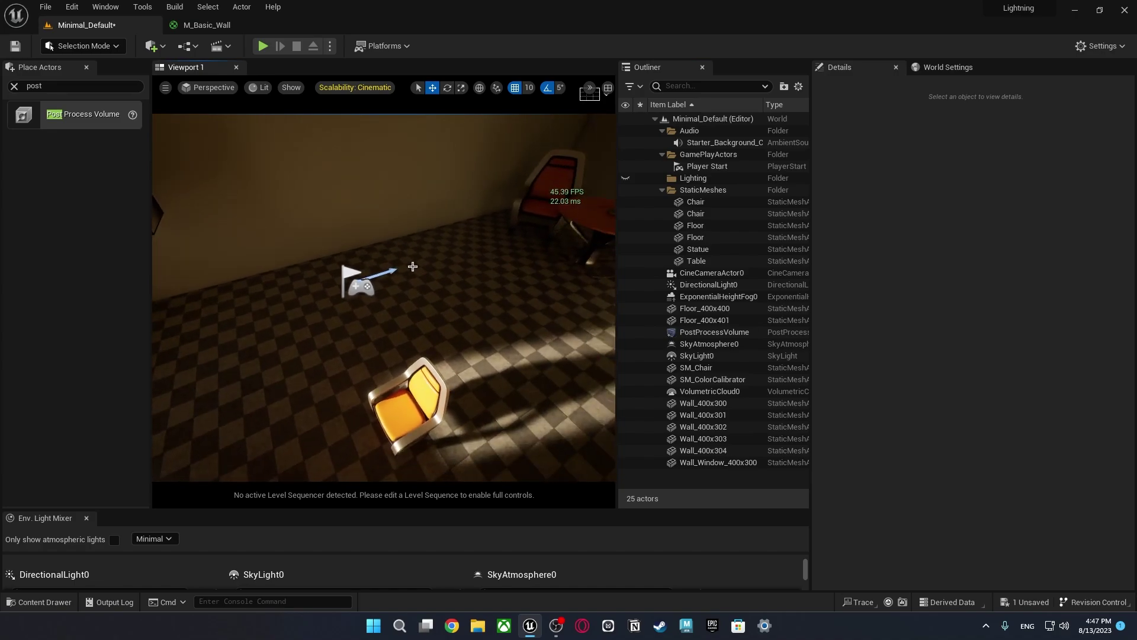